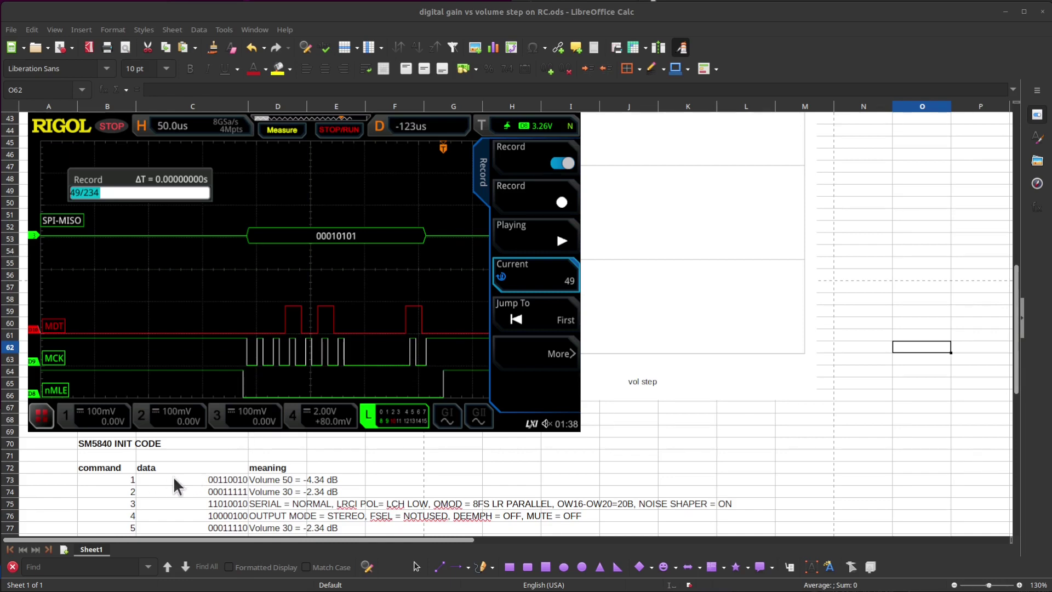
# - Examine the data bytes and meanings of the five commands in the SM5840 INIT CODE table
pyautogui.moveTo(186, 530); pyautogui.dragTo(189, 481)
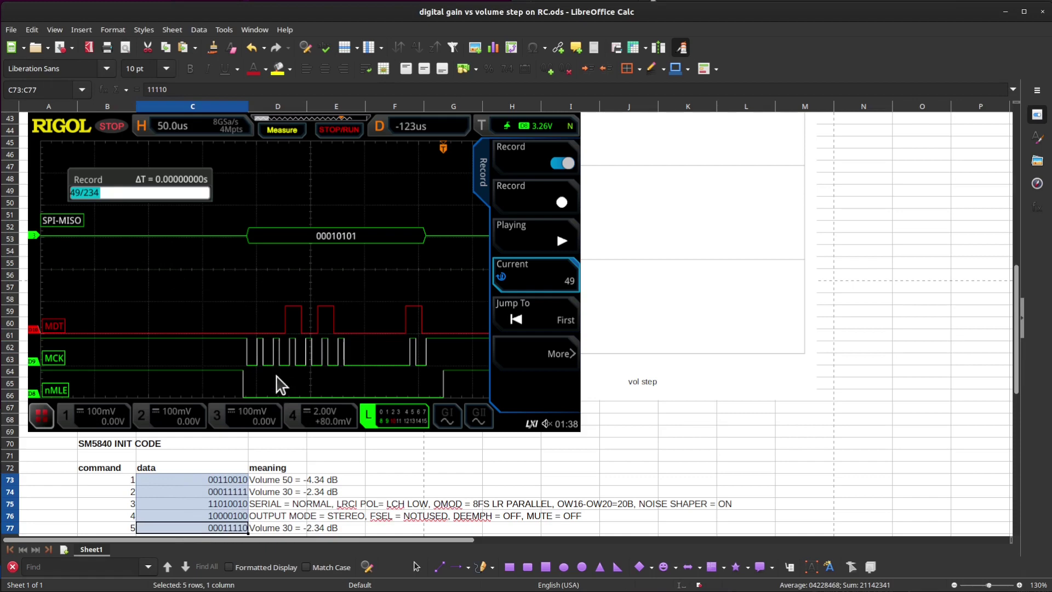
pyautogui.click(495, 491)
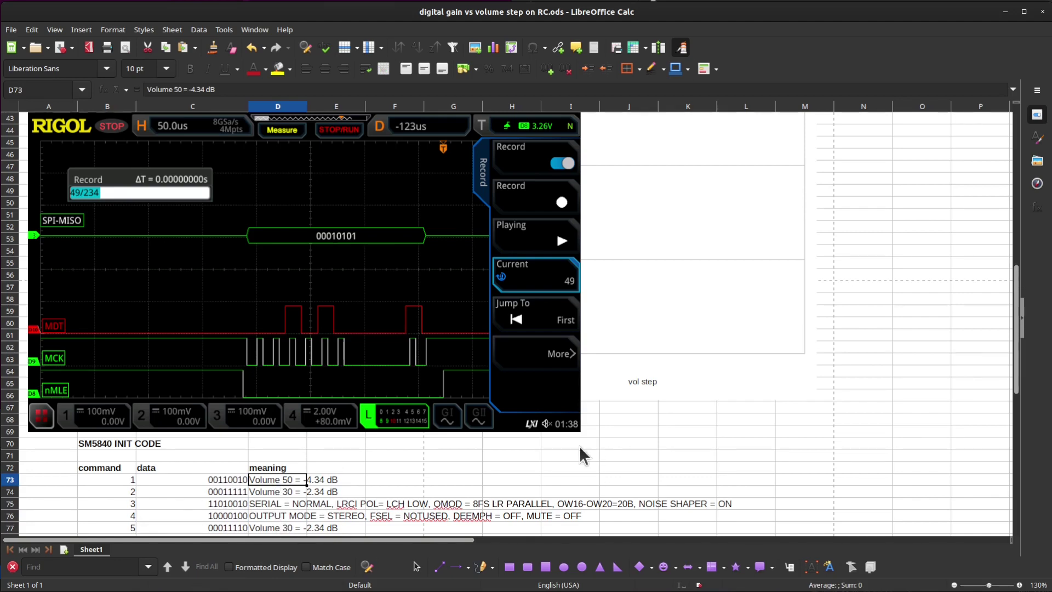
pyautogui.click(459, 491)
pyautogui.click(276, 481)
pyautogui.click(279, 504)
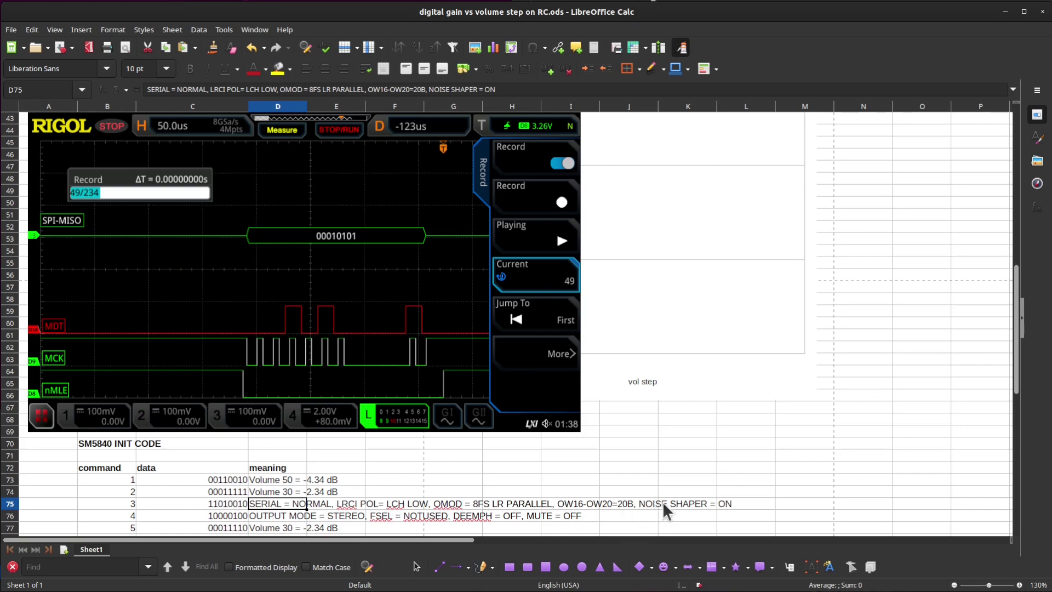
pyautogui.click(273, 516)
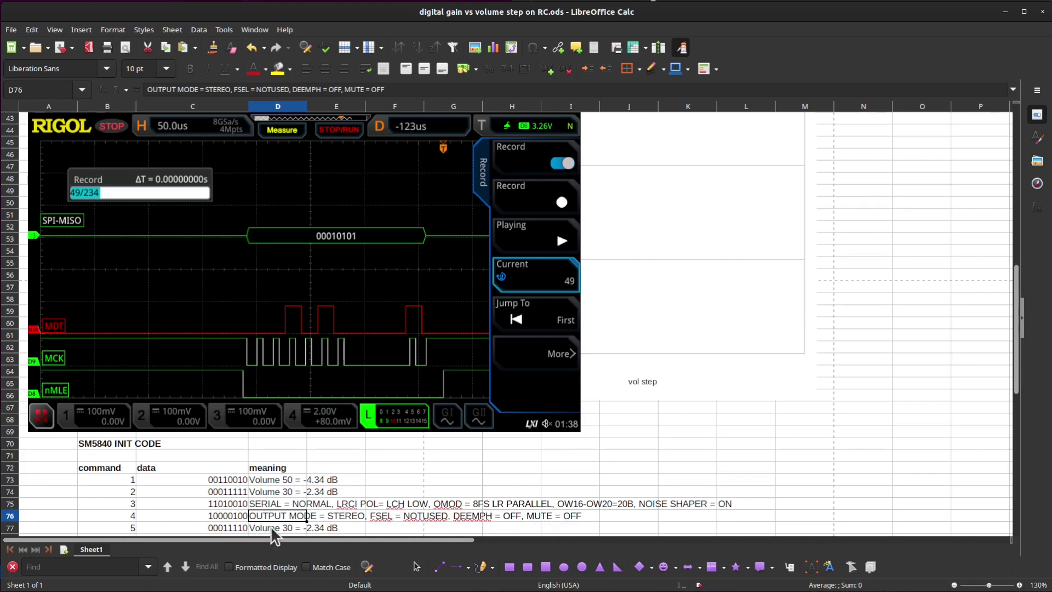
pyautogui.moveTo(270, 504); pyautogui.dragTo(771, 508)
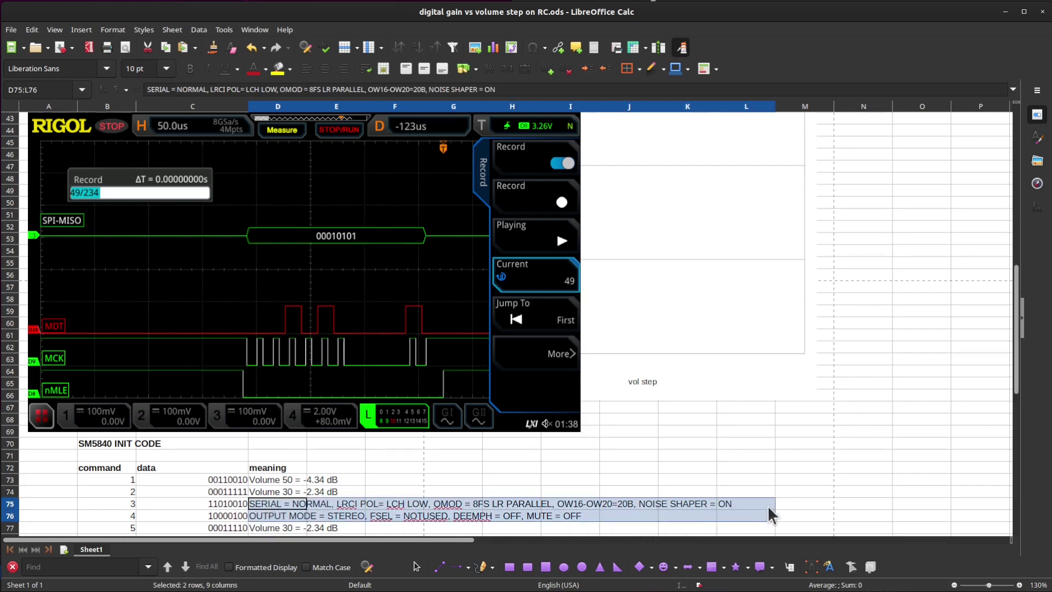
pyautogui.click(771, 507)
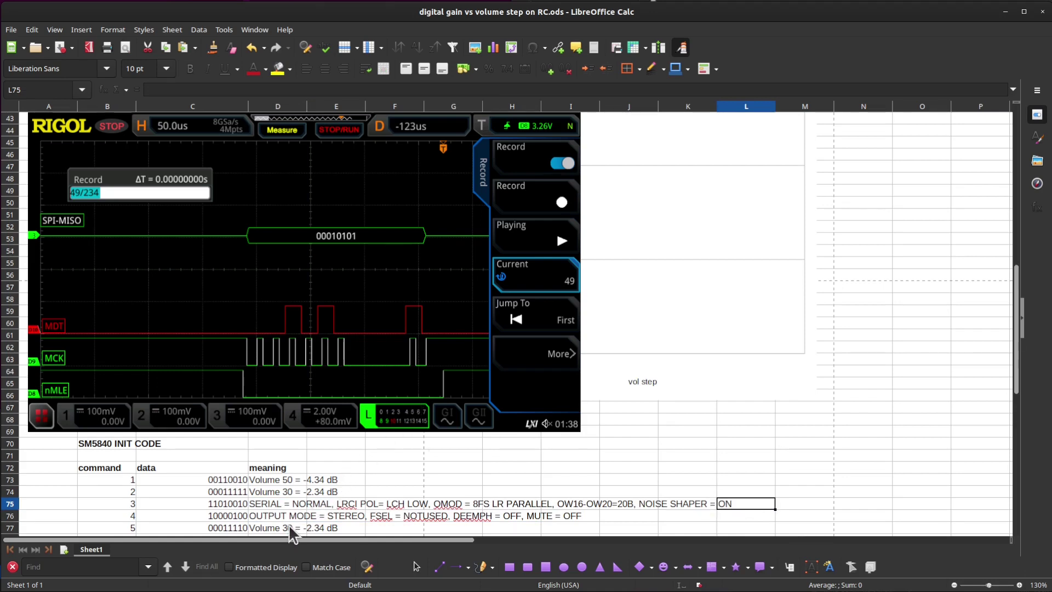
# - Examine the binary and hex codes of the low volume steps in the table, from step 1 to step 12
pyautogui.scroll(2, 368, 433)
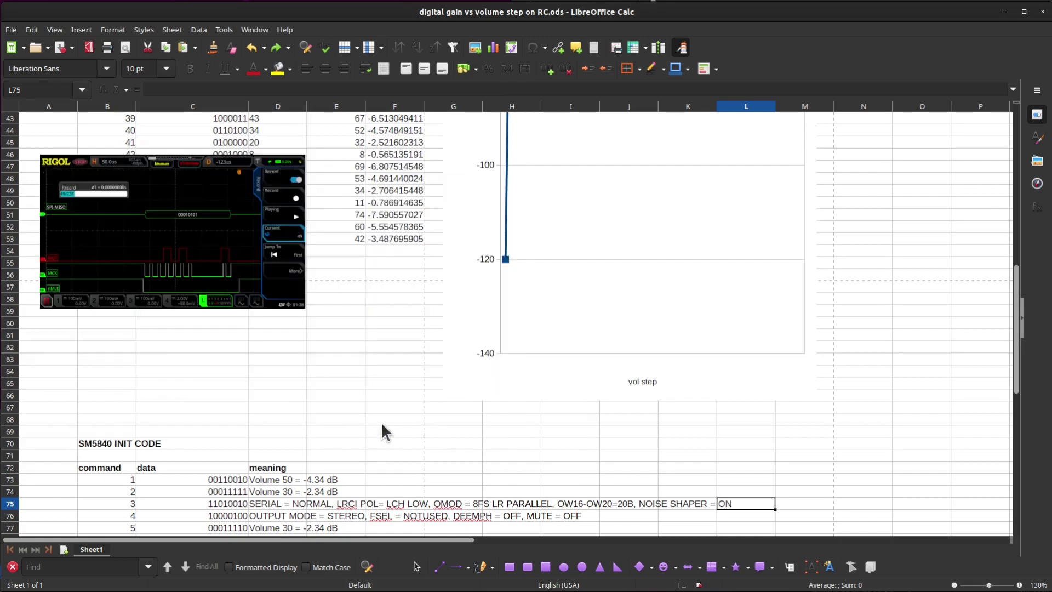
pyautogui.scroll(12, 561, 383)
pyautogui.scroll(-8, 186, 463)
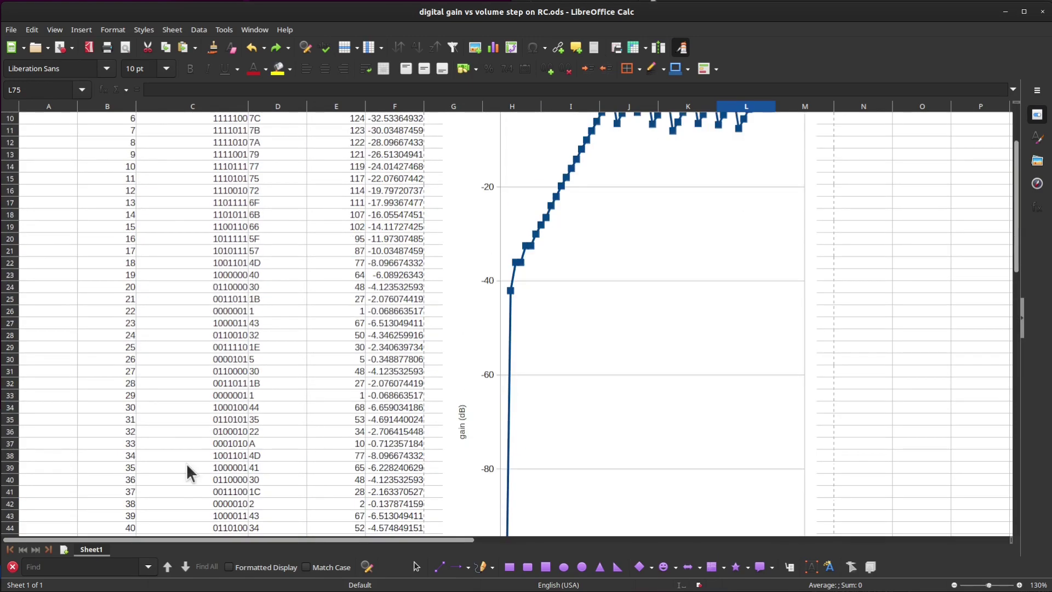
pyautogui.scroll(8, 315, 390)
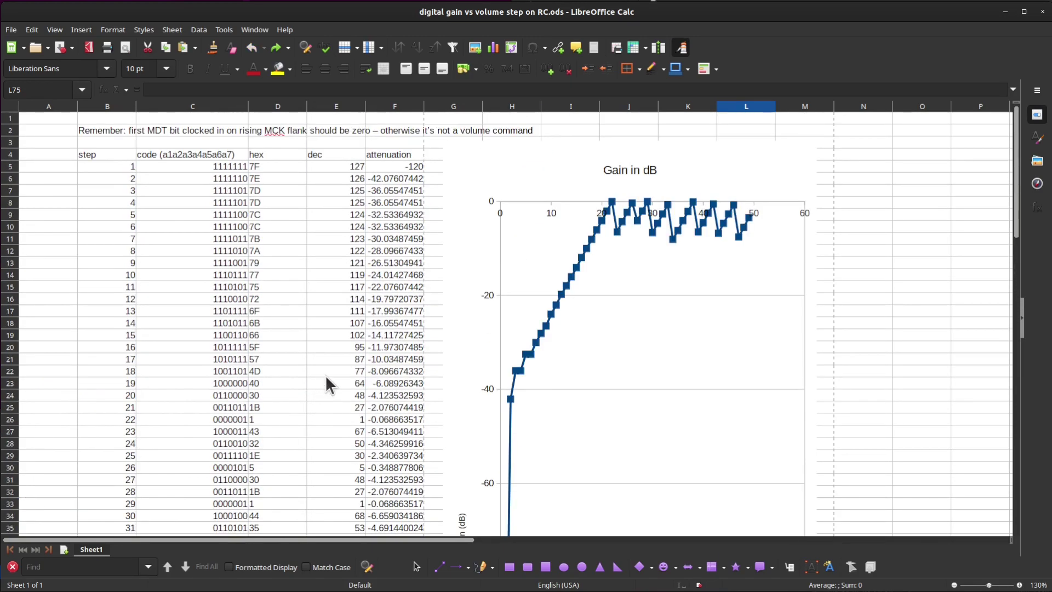
pyautogui.scroll(-2, 327, 383)
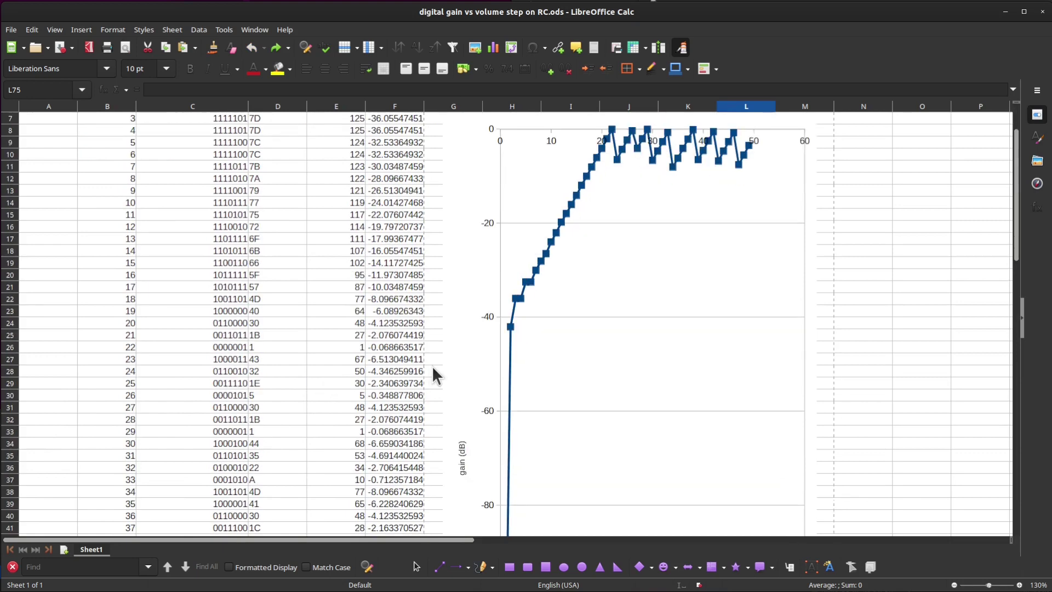
pyautogui.scroll(2, 285, 252)
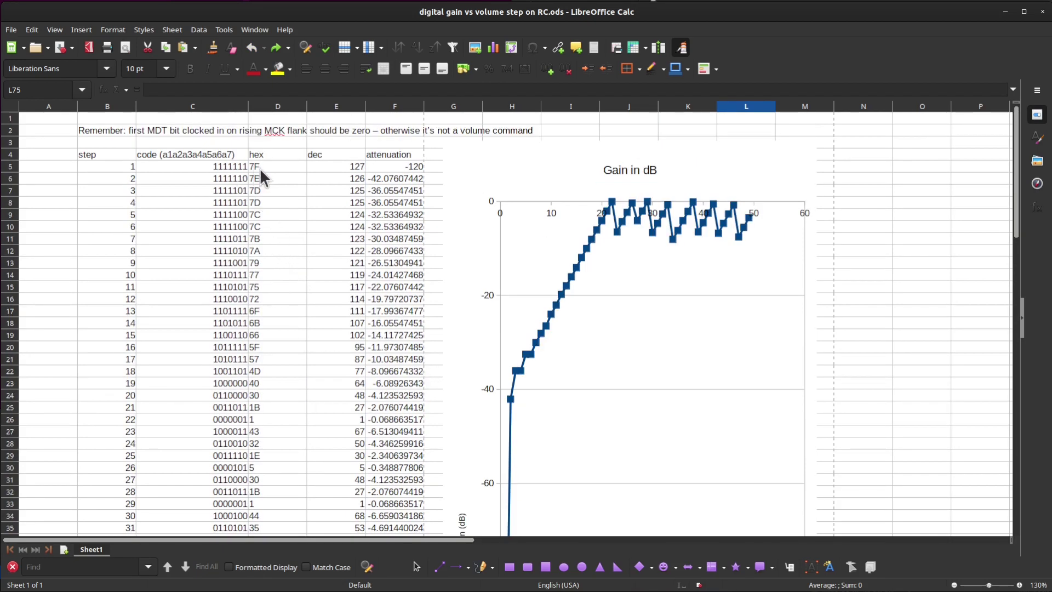
pyautogui.click(261, 166)
pyautogui.click(261, 179)
pyautogui.click(264, 189)
pyautogui.click(264, 204)
pyautogui.moveTo(262, 167); pyautogui.dragTo(283, 271)
pyautogui.click(283, 299)
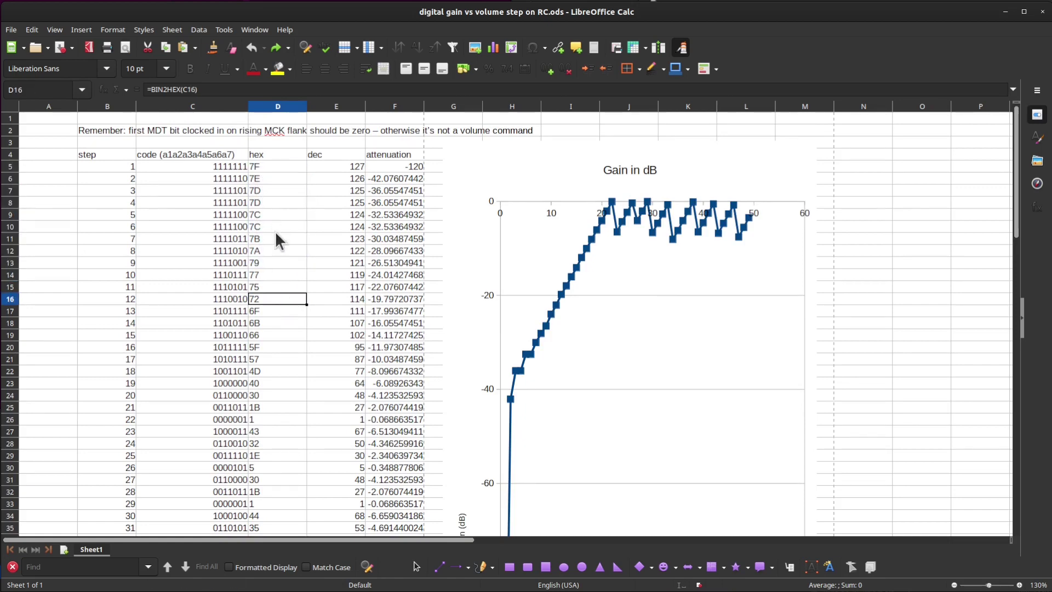
# - Examine the hex codes and attenuation values of volume steps 21 to 28, cell by cell
pyautogui.scroll(-2, 283, 361)
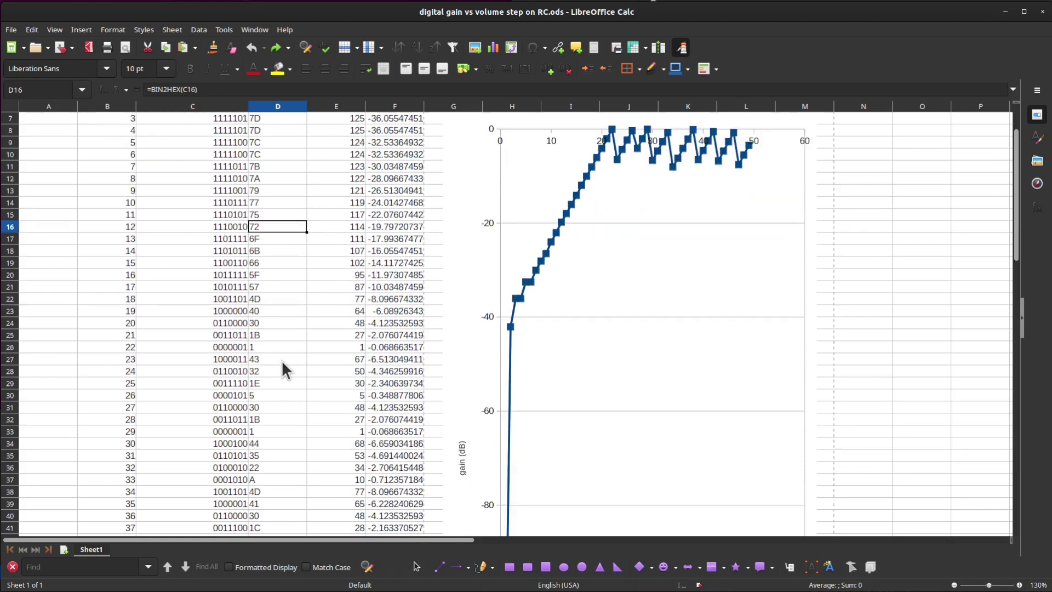
pyautogui.click(268, 336)
pyautogui.click(270, 356)
pyautogui.click(269, 371)
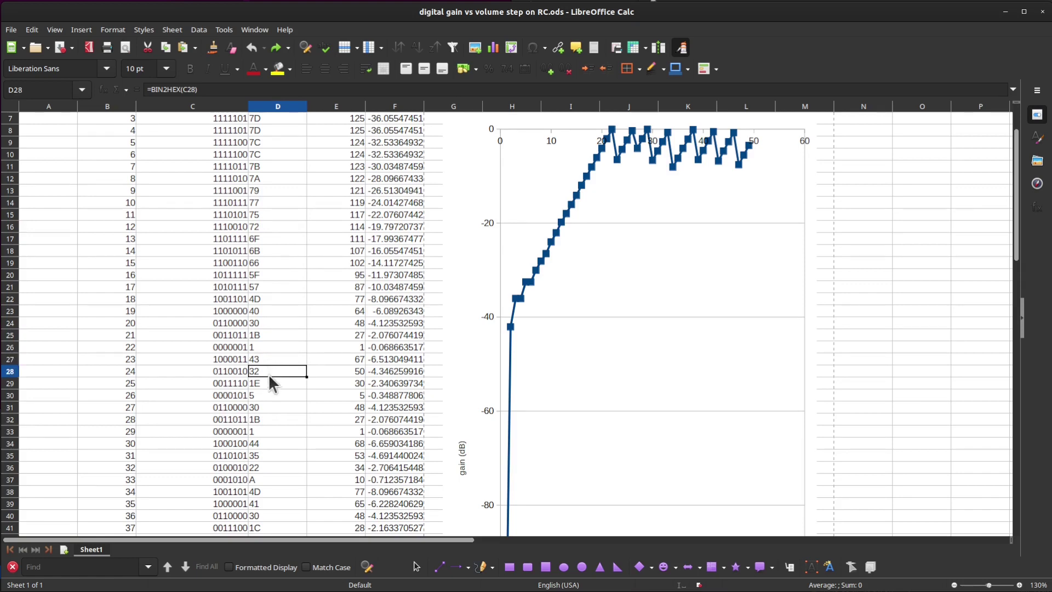
pyautogui.click(268, 382)
pyautogui.click(268, 398)
pyautogui.click(268, 407)
pyautogui.click(273, 418)
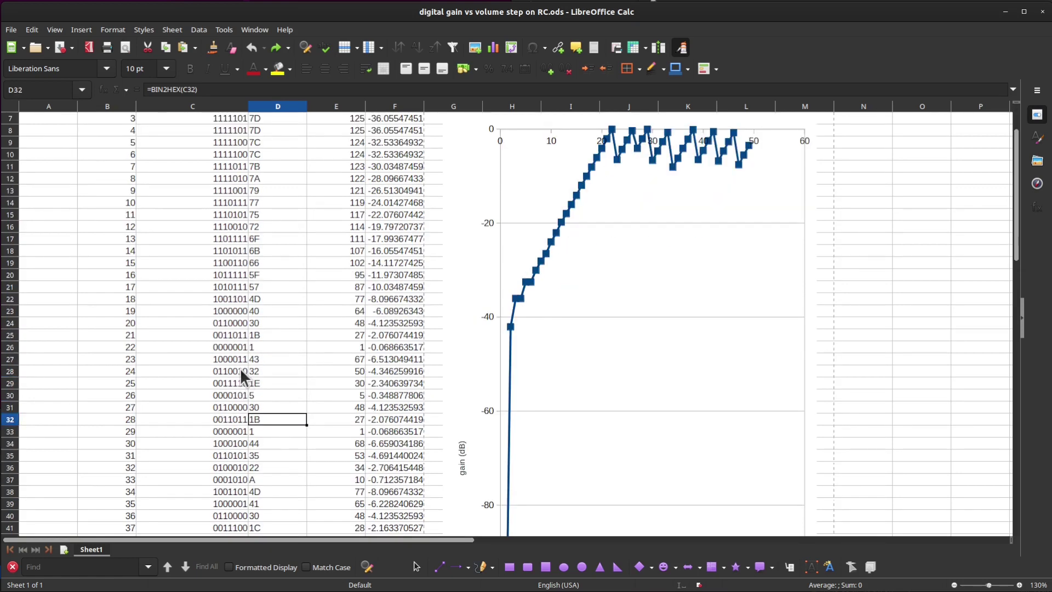
# - Compare the Gain in dB chart with the table's attenuation values across all volume steps
pyautogui.scroll(-3, 663, 257)
pyautogui.keyDown('ctrl'); pyautogui.scroll(-1, 691, 284); pyautogui.keyUp('ctrl')
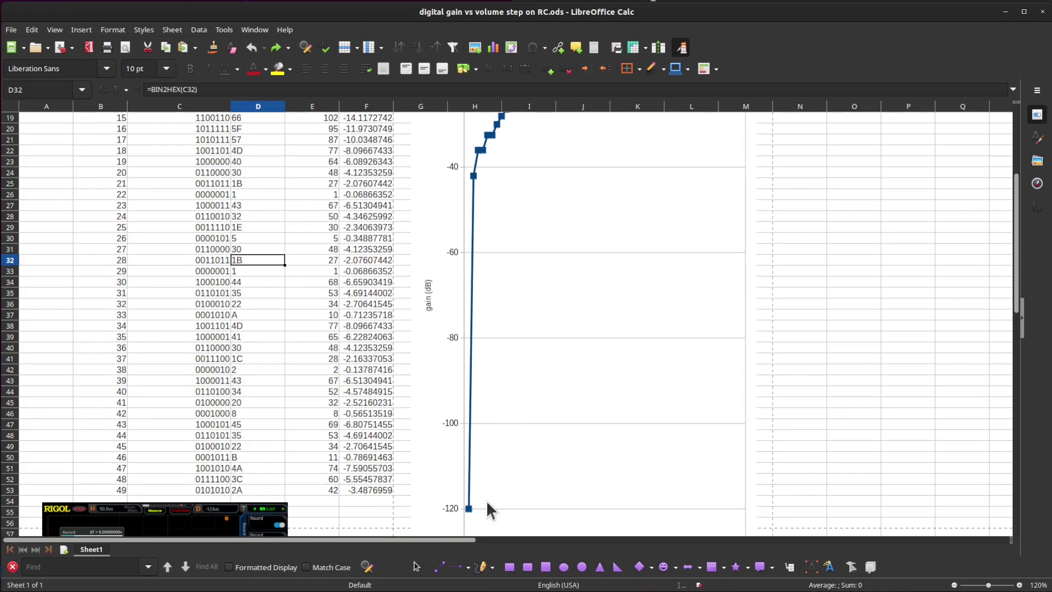
pyautogui.scroll(6, 477, 523)
pyautogui.scroll(-1, 489, 492)
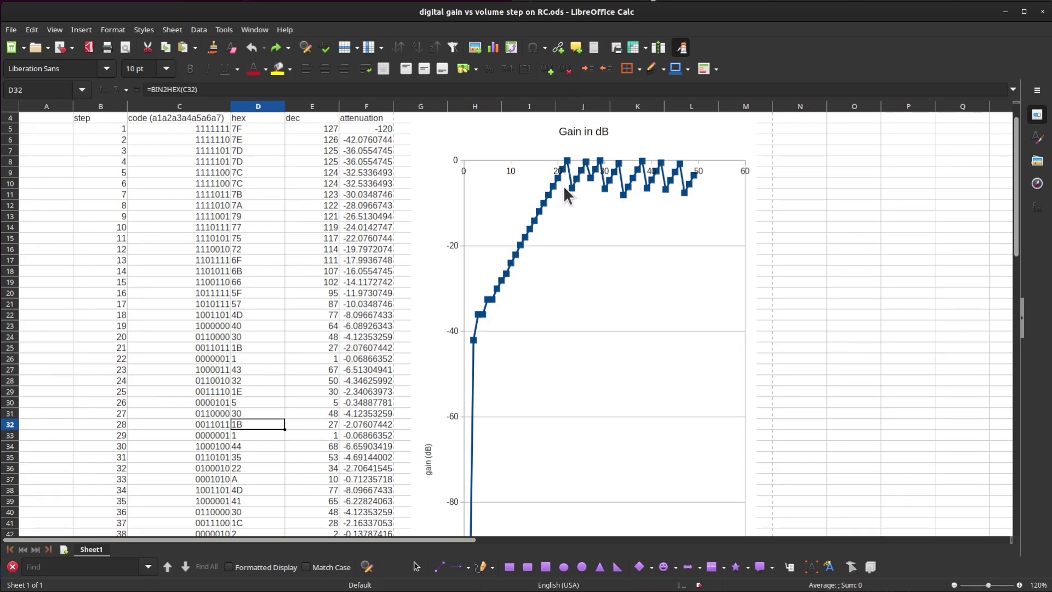
pyautogui.scroll(1, 580, 137)
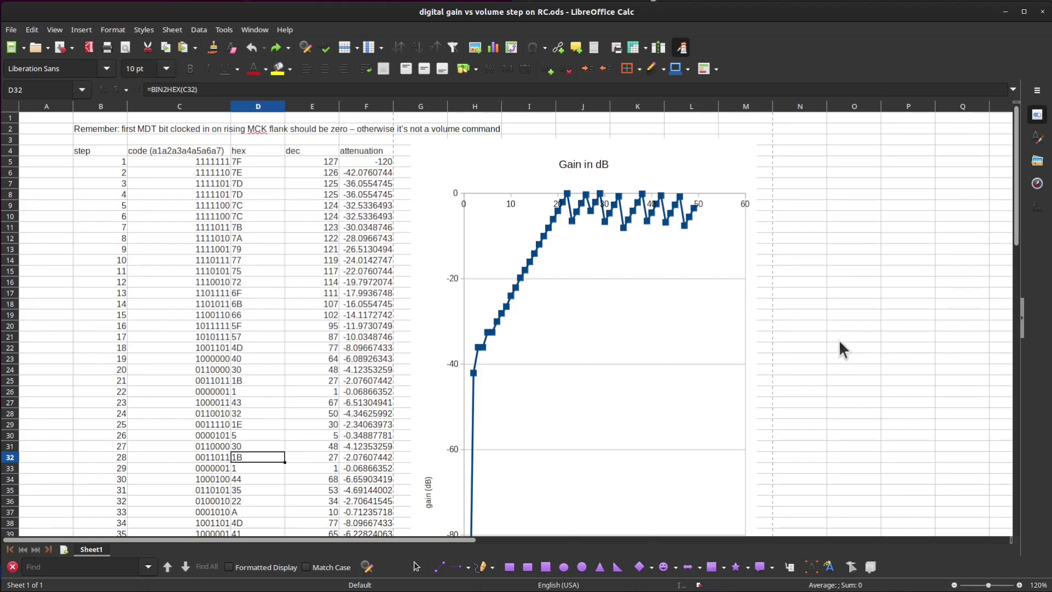
pyautogui.scroll(-1, 786, 324)
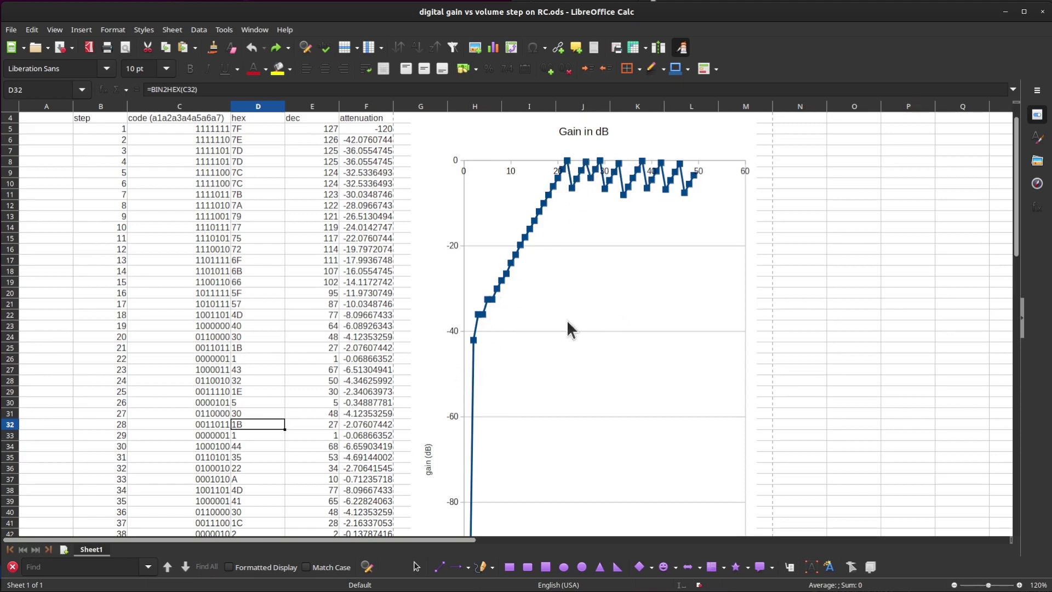
pyautogui.scroll(1, 670, 290)
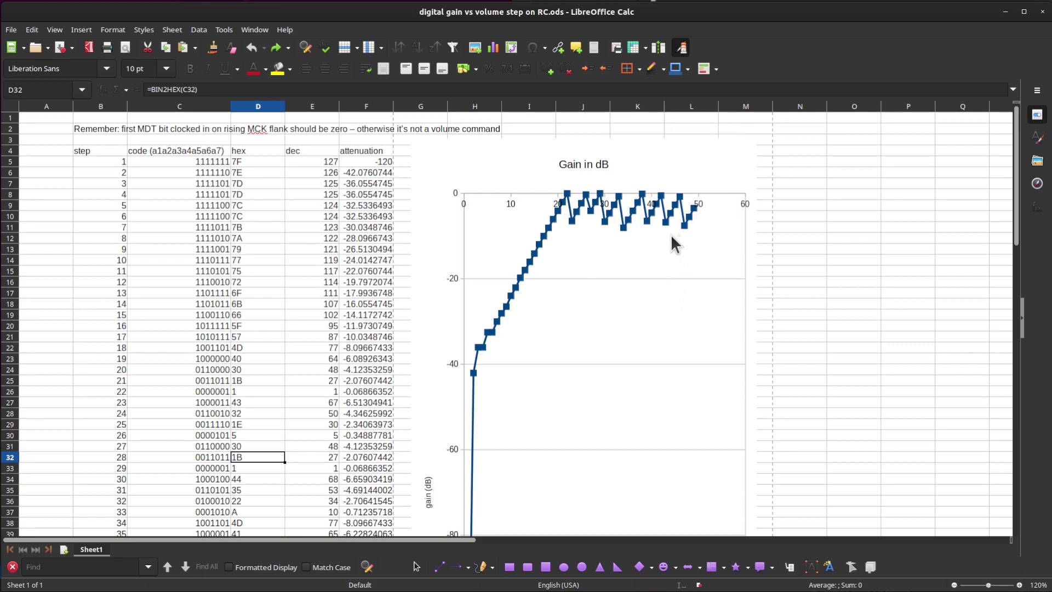
pyautogui.scroll(-3, 552, 334)
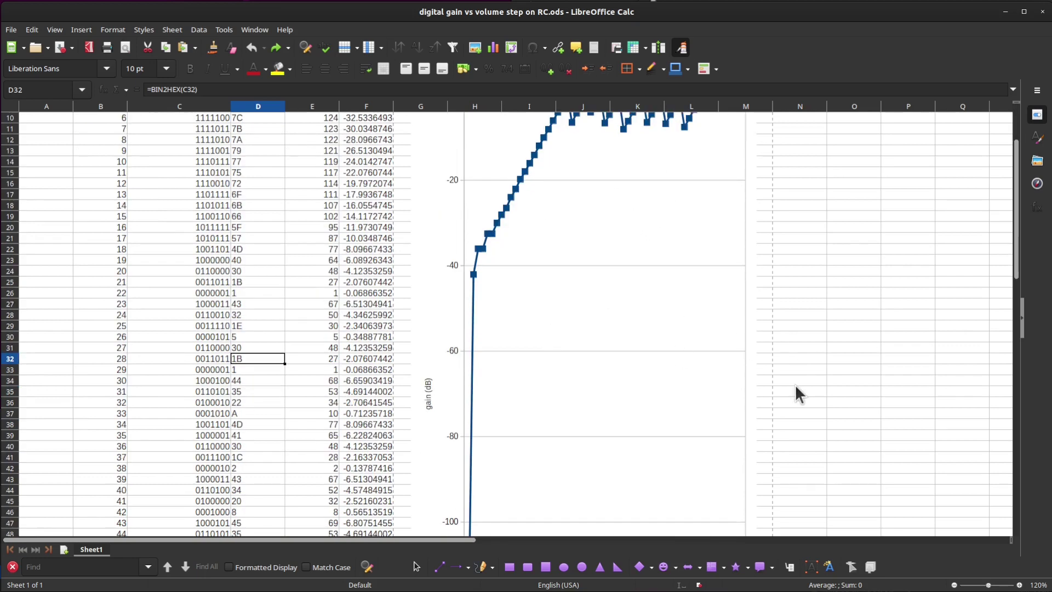
pyautogui.scroll(3, 791, 381)
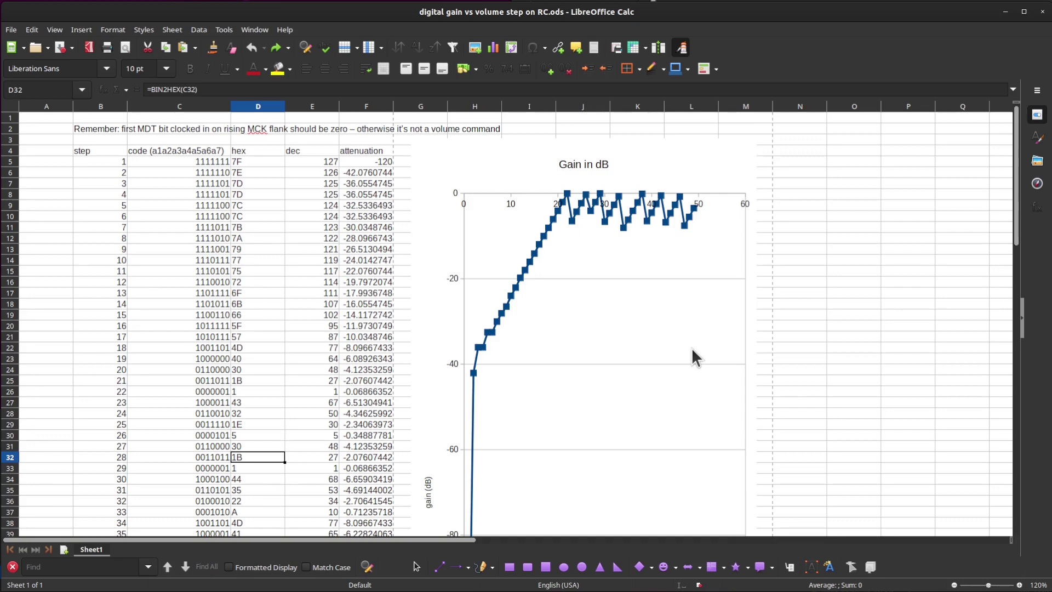
# - Review the meanings of SM5840 init commands 3 and 4 in D75:L76
pyautogui.scroll(-14, 703, 353)
pyautogui.moveTo(259, 467); pyautogui.dragTo(702, 482)
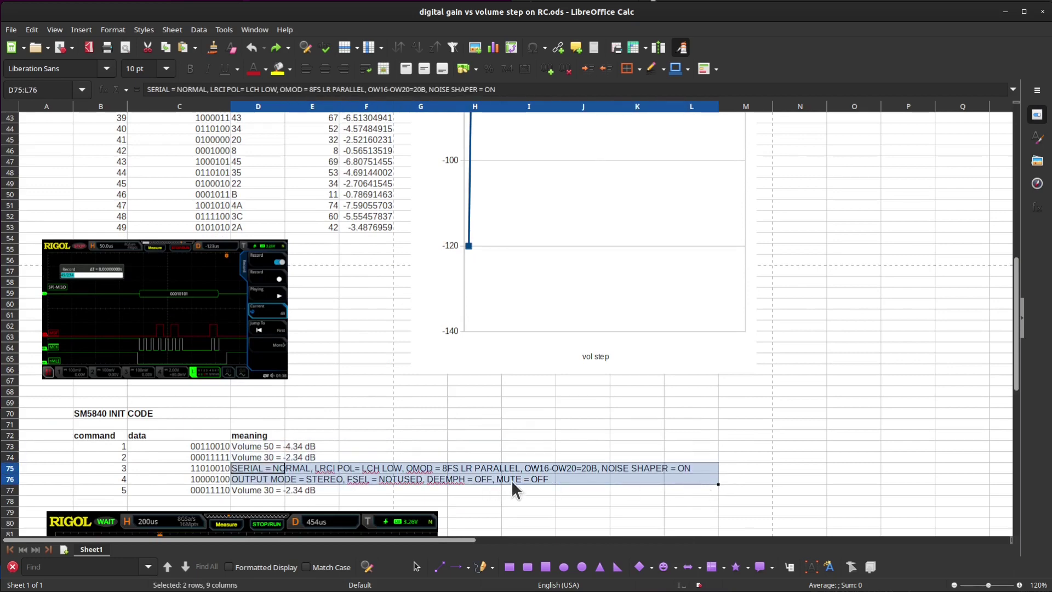
pyautogui.click(680, 464)
pyautogui.moveTo(688, 474); pyautogui.dragTo(268, 472)
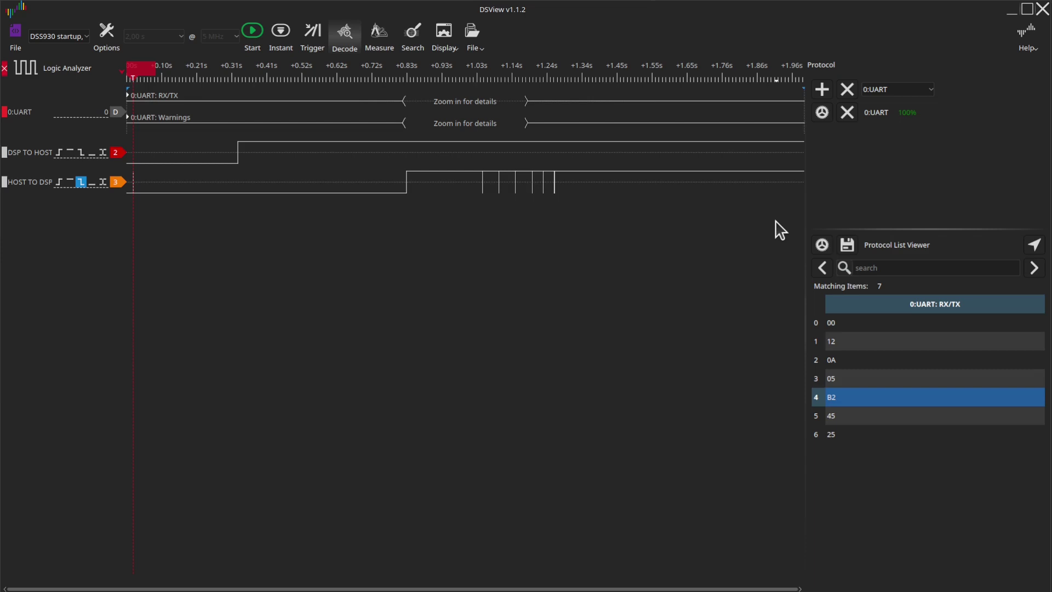
# - In DSView, check the DSP TO HOST and HOST TO DSP signal timing and inspect the decoded UART byte 12 up close
pyautogui.moveTo(175, 161)
pyautogui.moveTo(133, 173)
pyautogui.moveTo(242, 151)
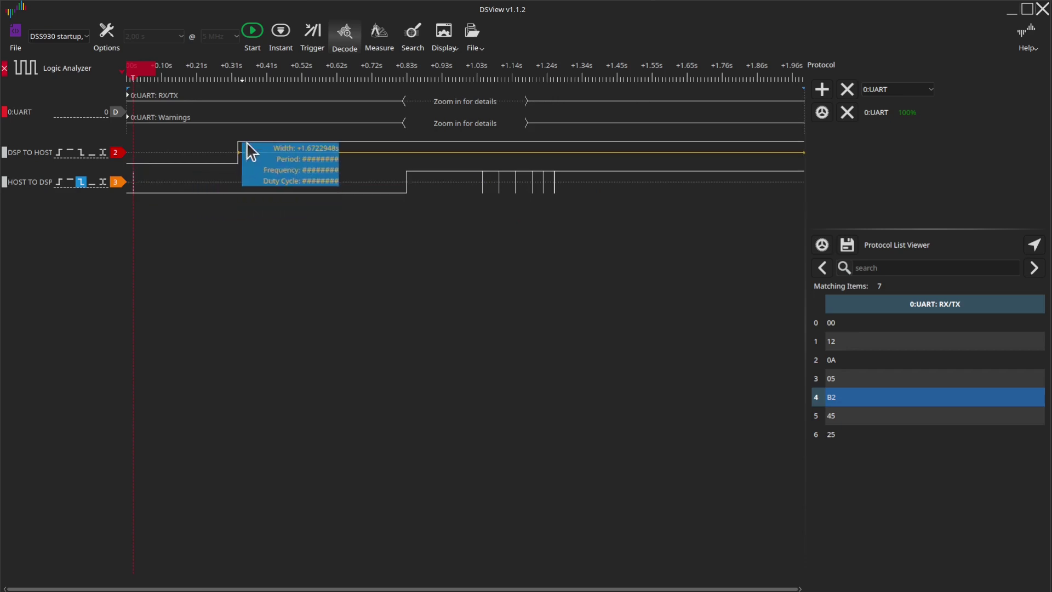
pyautogui.moveTo(668, 179)
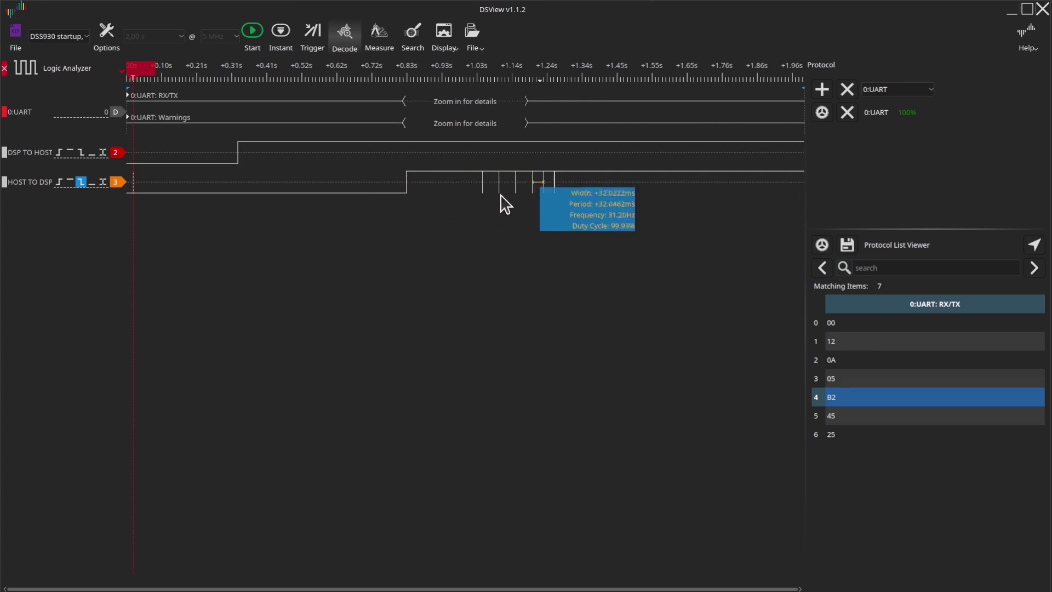
pyautogui.scroll(5, 483, 185)
pyautogui.scroll(8, 482, 183)
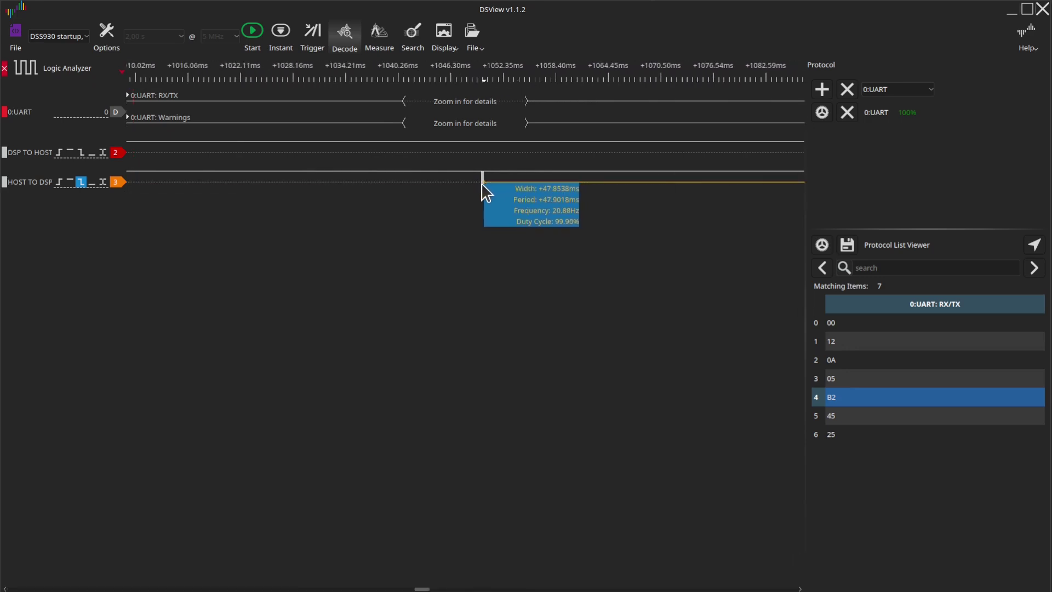
pyautogui.moveTo(462, 188); pyautogui.dragTo(351, 186)
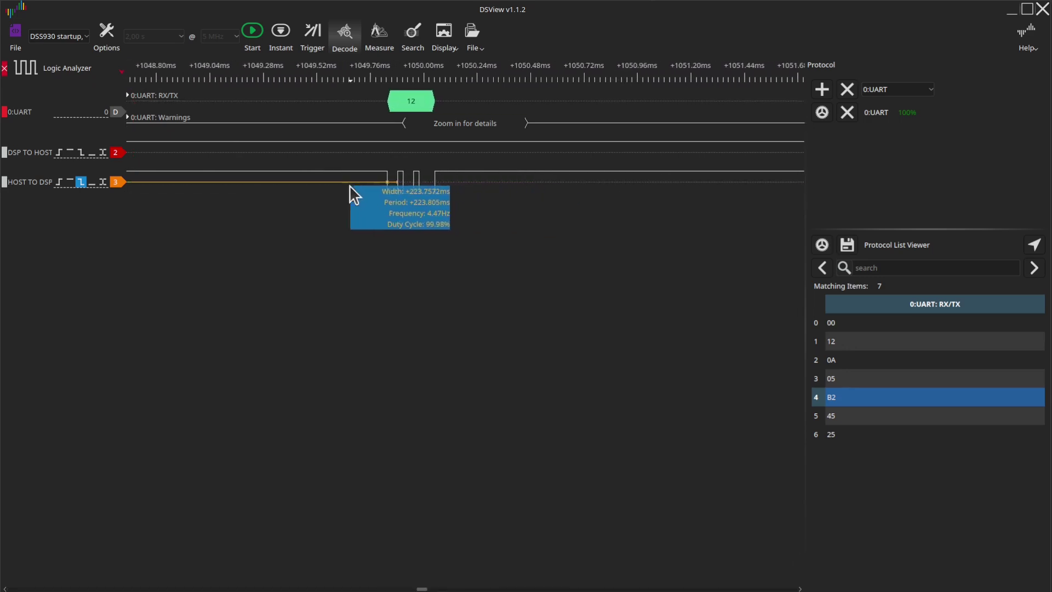
pyautogui.scroll(3, 400, 190)
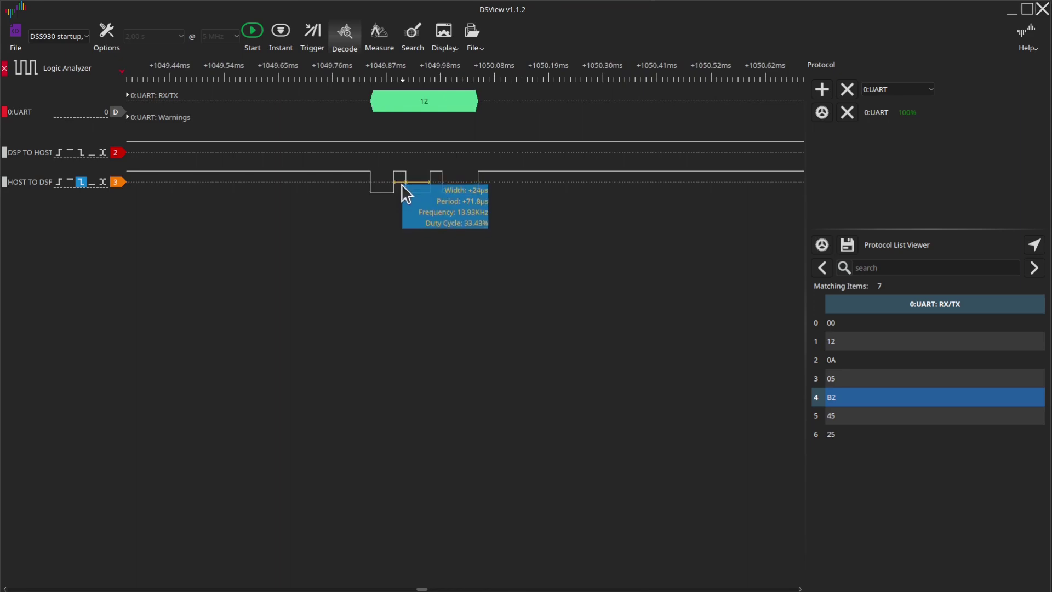
# - Review the 0:UART decoder's baud rate and bit order in its options, and close them without changes
pyautogui.click(822, 112)
pyautogui.doubleClick(714, 305)
pyautogui.click(718, 301)
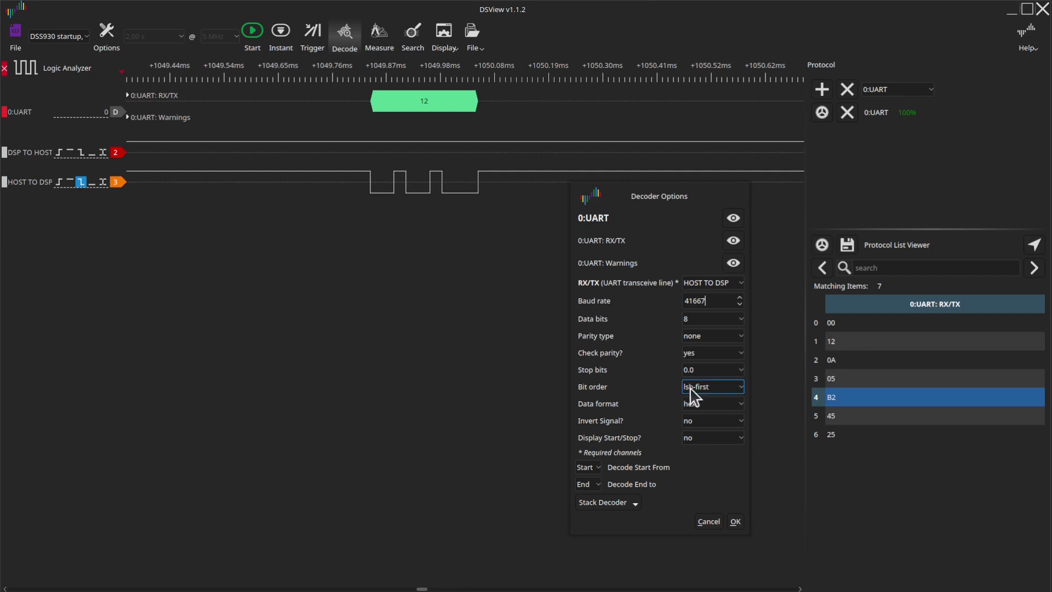
pyautogui.click(709, 522)
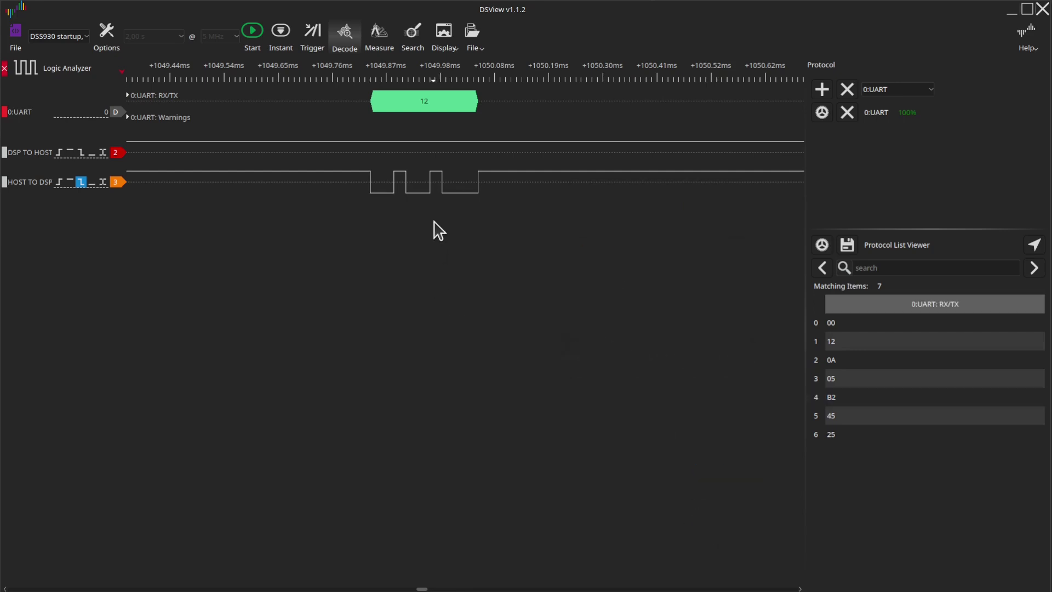
# - Inspect the whole series of HOST TO DSP bursts and go through their decoded bytes in the protocol list
pyautogui.scroll(-4, 434, 224)
pyautogui.scroll(-6, 433, 223)
pyautogui.moveTo(553, 189)
pyautogui.moveTo(449, 183)
pyautogui.scroll(2, 449, 183)
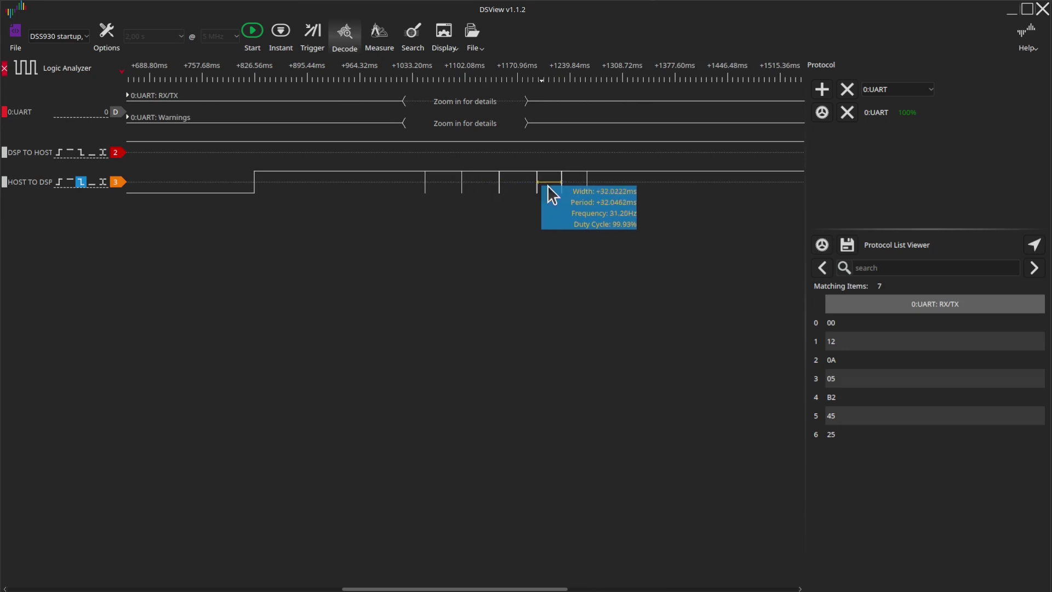
pyautogui.click(861, 323)
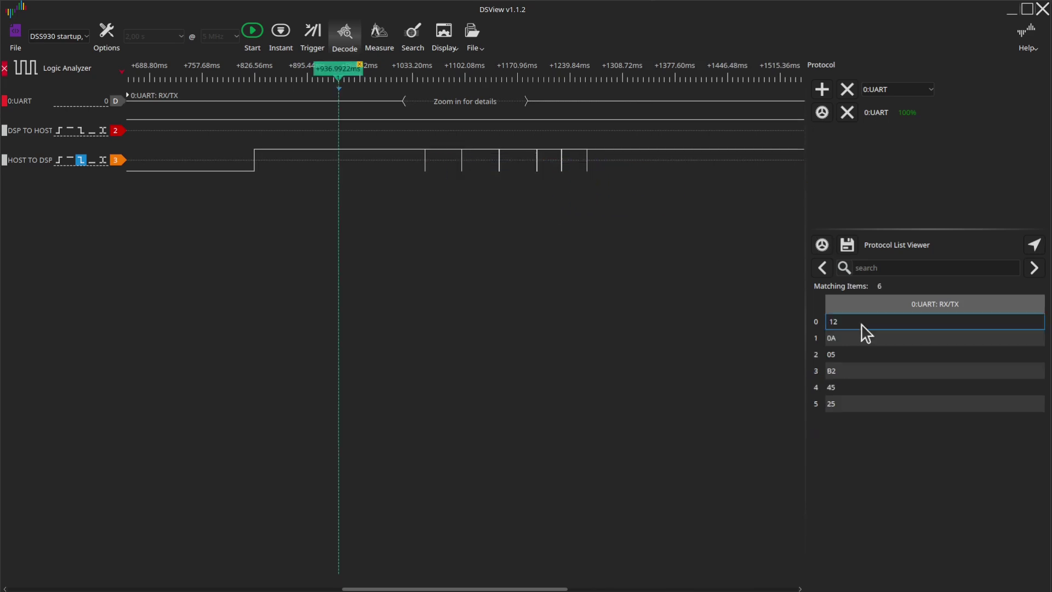
pyautogui.moveTo(862, 321); pyautogui.dragTo(875, 416)
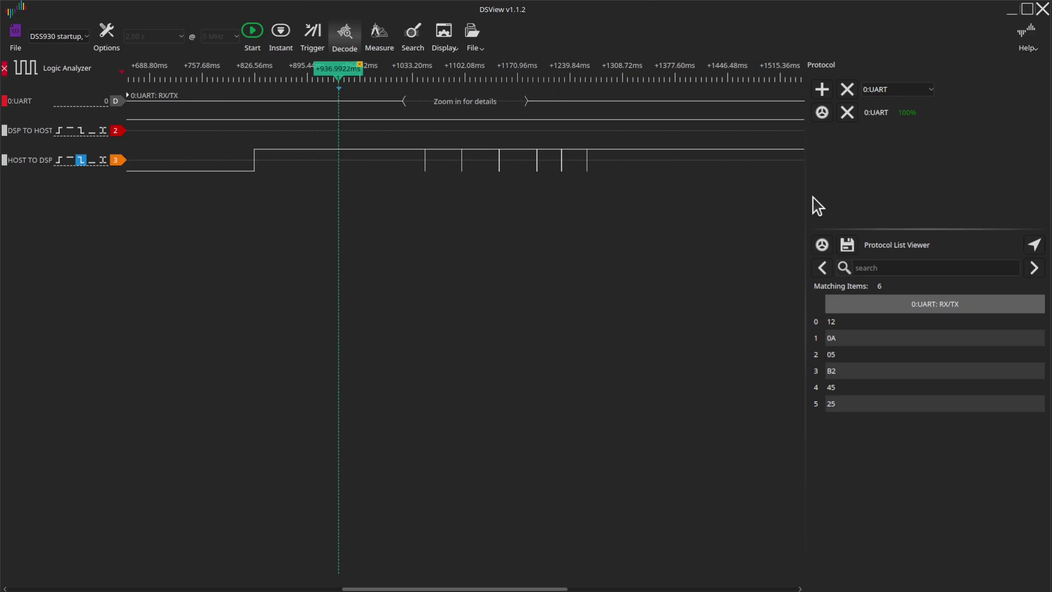
# - Switch to the HOST TO DSP commands.ods spreadsheet in LibreOffice Calc
pyautogui.click(1011, 11)
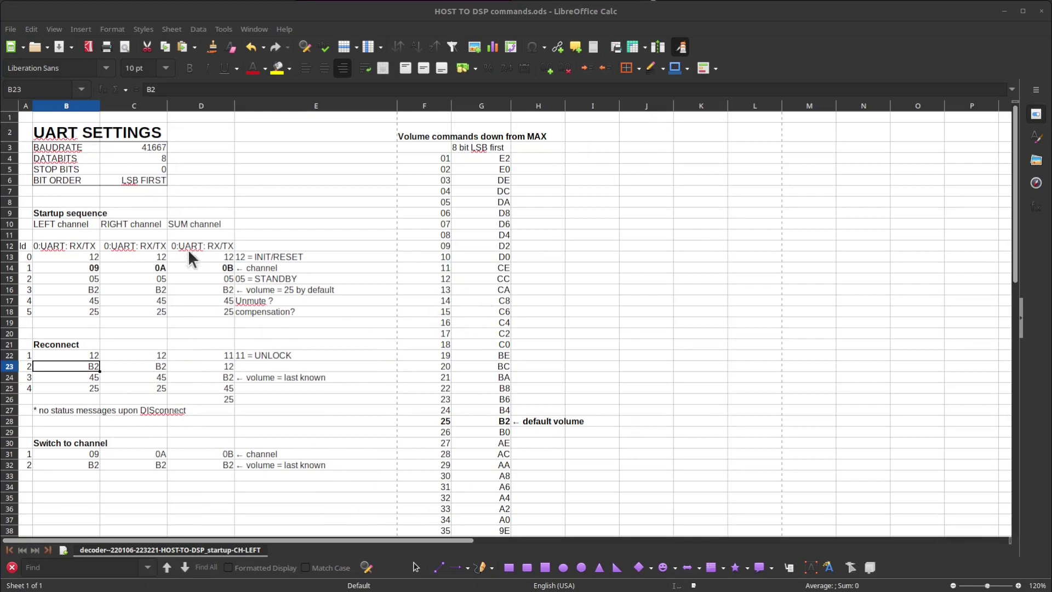
# - Highlight the startup sequence columns for the LEFT, RIGHT and SUM channels one by one and review their commands in B13:D18 together
pyautogui.moveTo(73, 222); pyautogui.dragTo(74, 314)
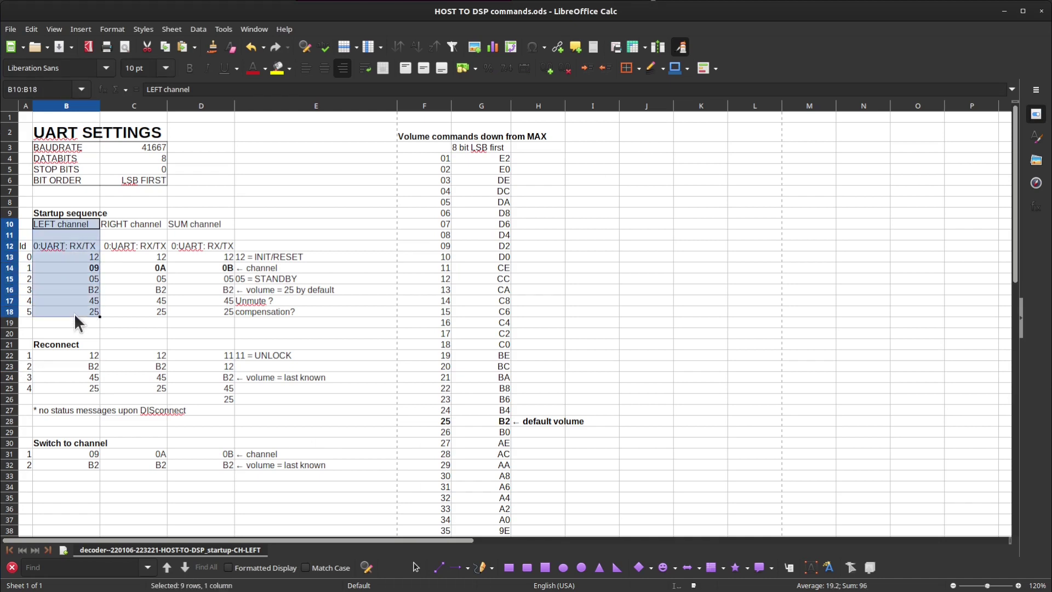
pyautogui.click(123, 224)
pyautogui.moveTo(133, 223); pyautogui.dragTo(138, 314)
pyautogui.click(138, 314)
pyautogui.moveTo(203, 225); pyautogui.dragTo(209, 312)
pyautogui.click(190, 310)
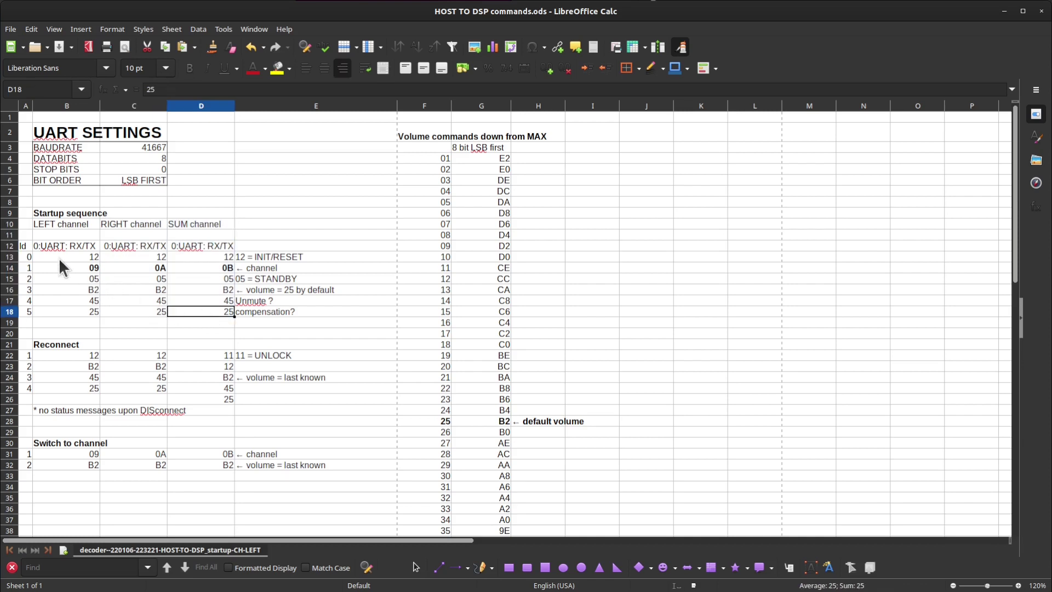
pyautogui.moveTo(61, 256); pyautogui.dragTo(192, 311)
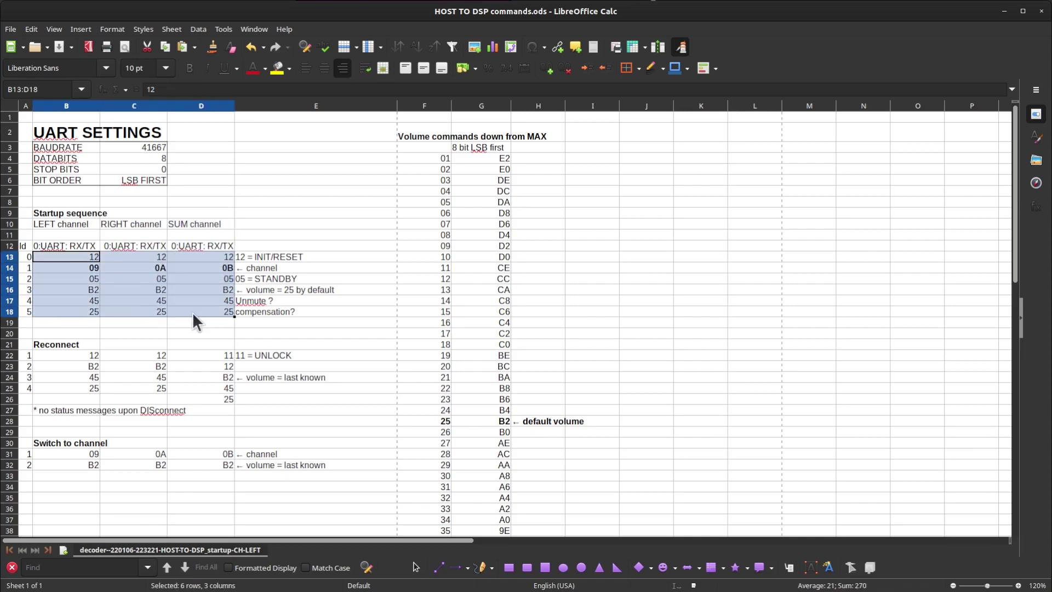
pyautogui.click(183, 307)
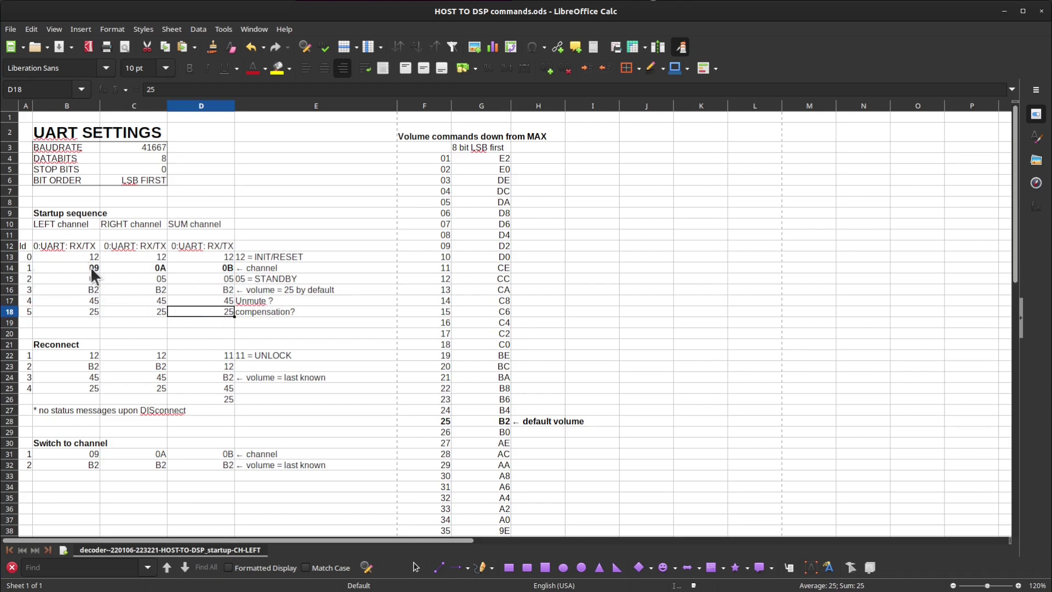
# - Review the INIT/RESET command row of the startup sequence and the channel-selection code of each channel in row 14
pyautogui.click(123, 258)
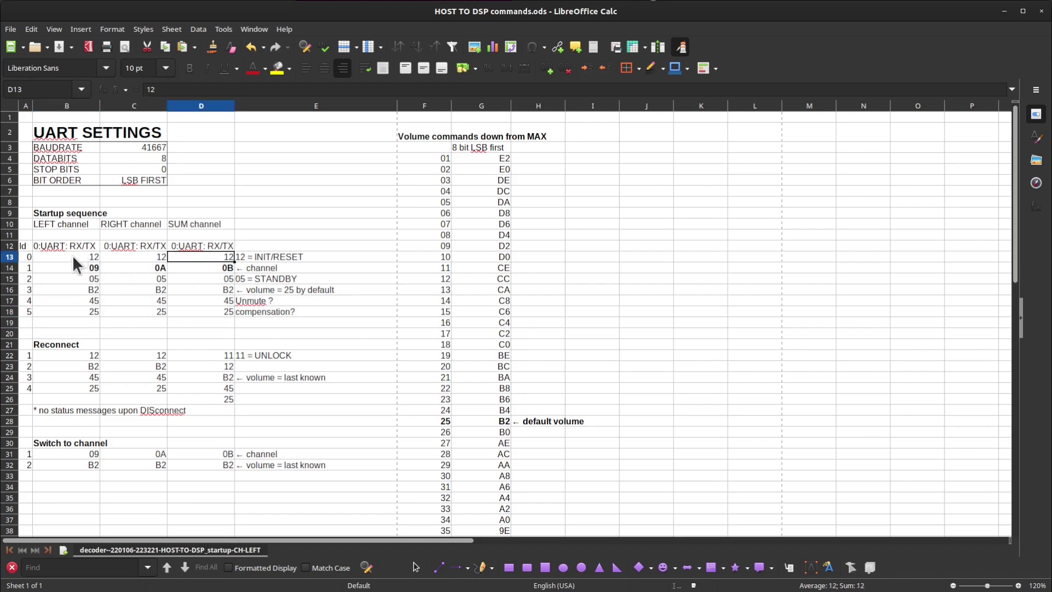
pyautogui.click(300, 254)
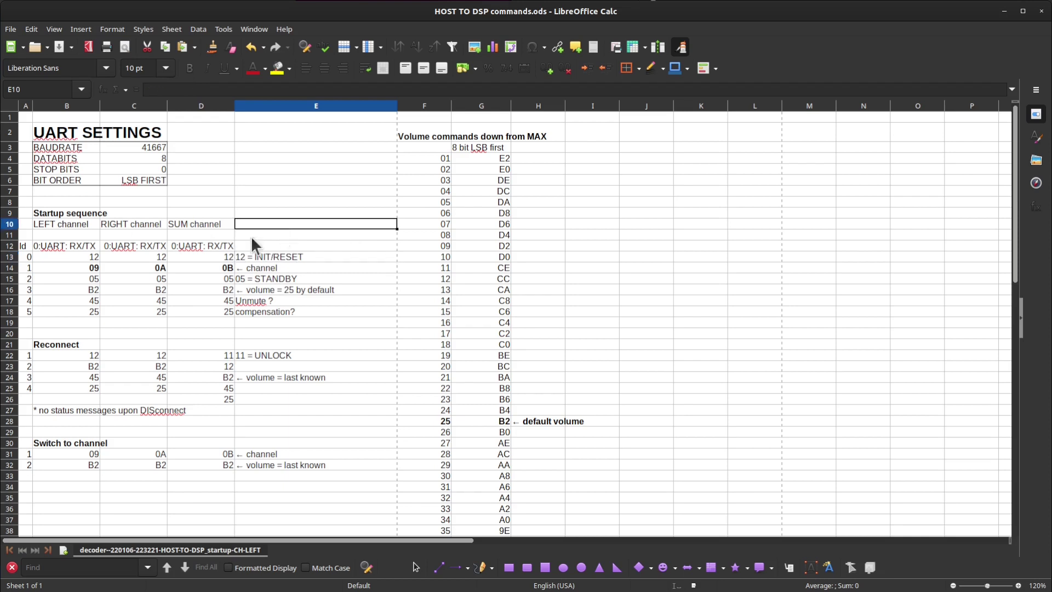
pyautogui.click(79, 269)
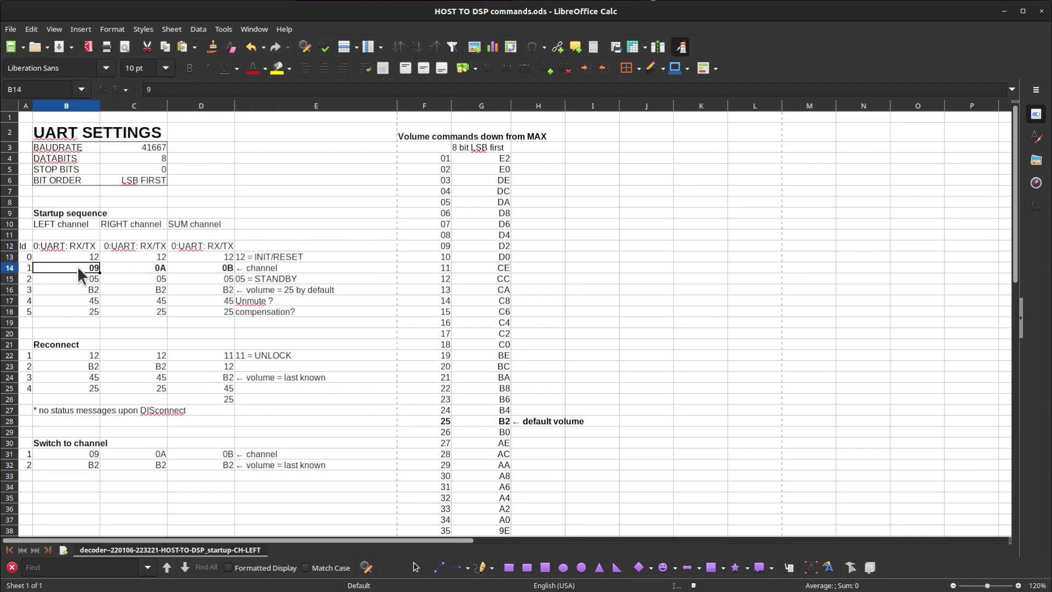
pyautogui.click(122, 269)
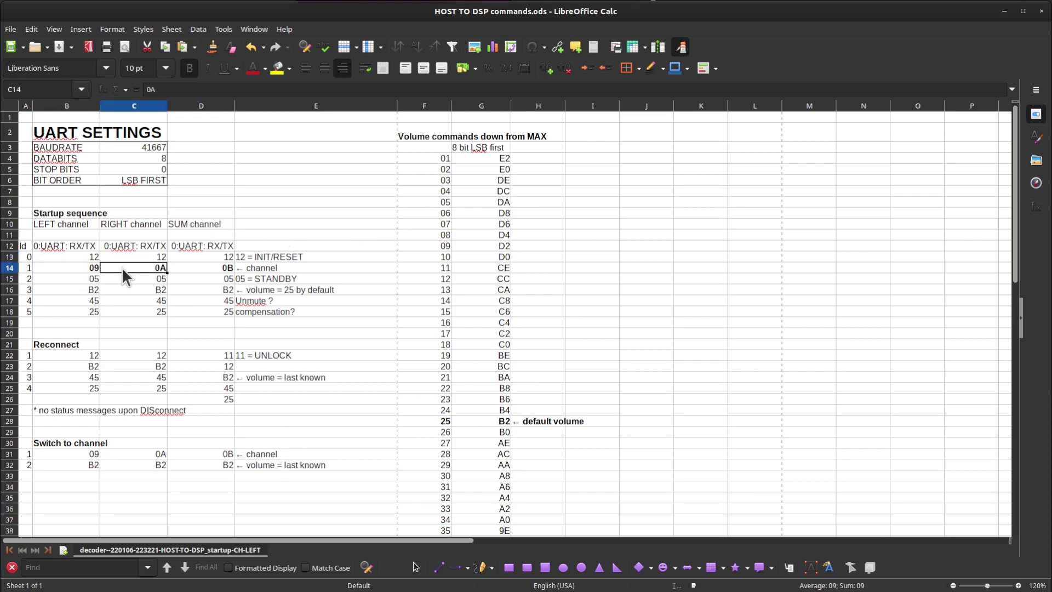
pyautogui.click(200, 270)
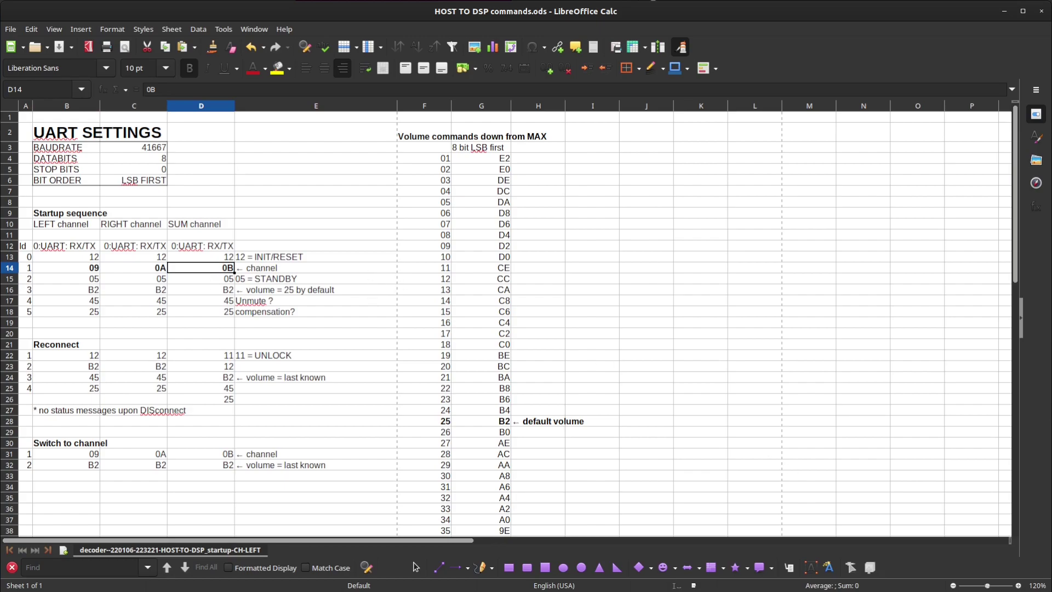
# - Switch to DSView to check the channel byte in the decoded UART list, and return to the HOST TO DSP commands.ods spreadsheet
pyautogui.hotkey('alt', 'Tab')
pyautogui.click(869, 271)
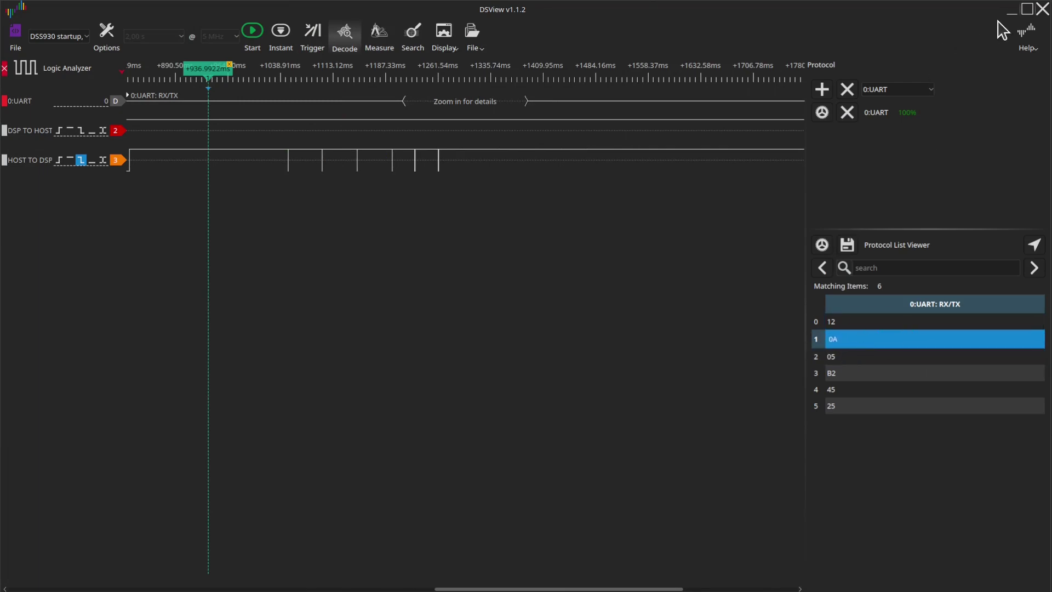
pyautogui.hotkey('alt', 'Tab')
# - Compare the RIGHT channel's startup column and the STANDBY, volume and final command rows across all three channels
pyautogui.moveTo(134, 226); pyautogui.dragTo(142, 314)
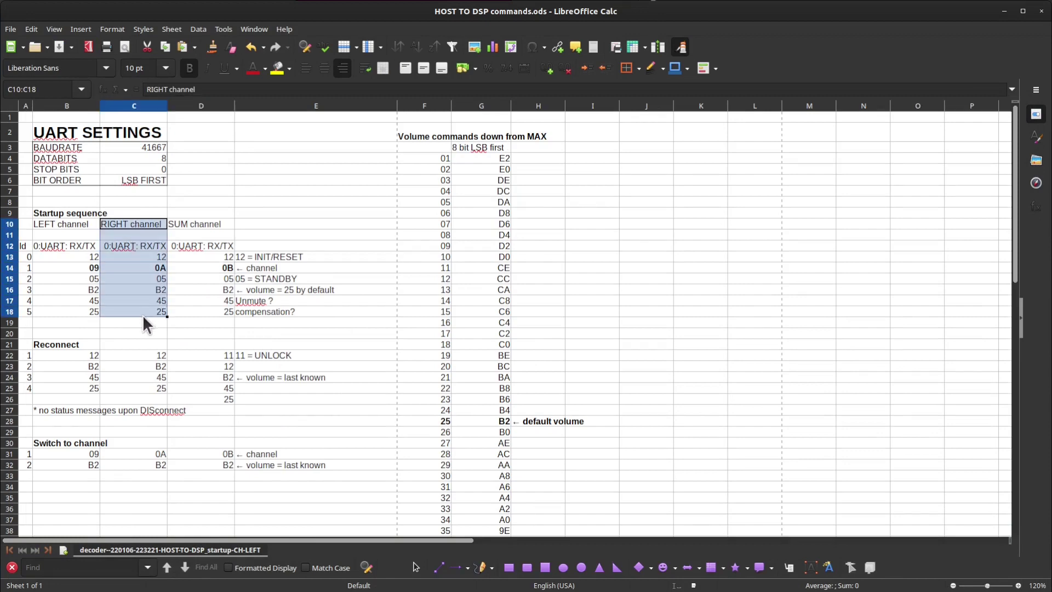
pyautogui.click(123, 292)
pyautogui.moveTo(95, 278); pyautogui.dragTo(208, 277)
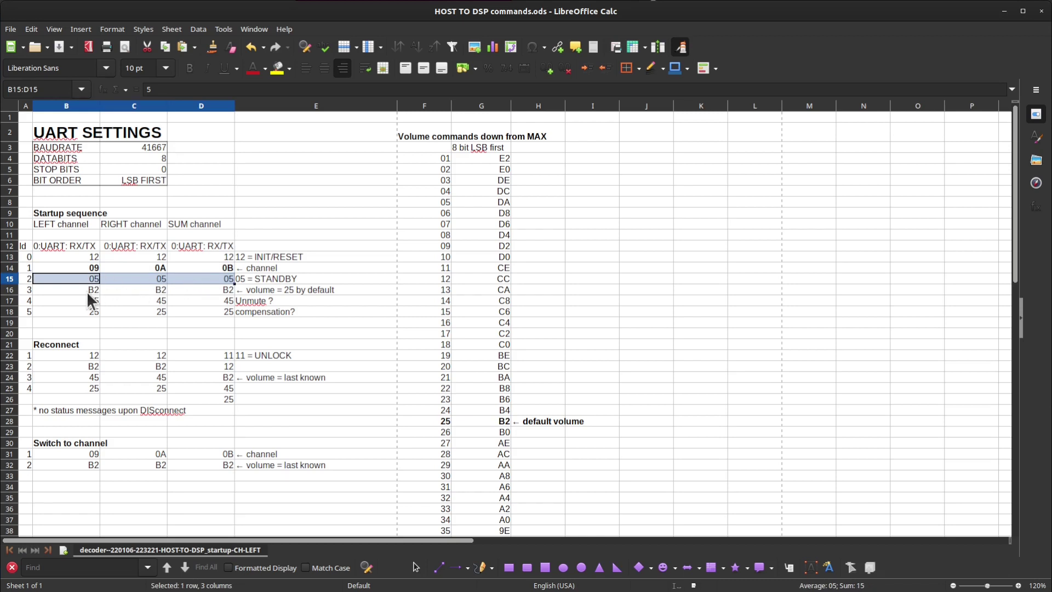
pyautogui.moveTo(85, 291); pyautogui.dragTo(219, 304)
pyautogui.click(101, 311)
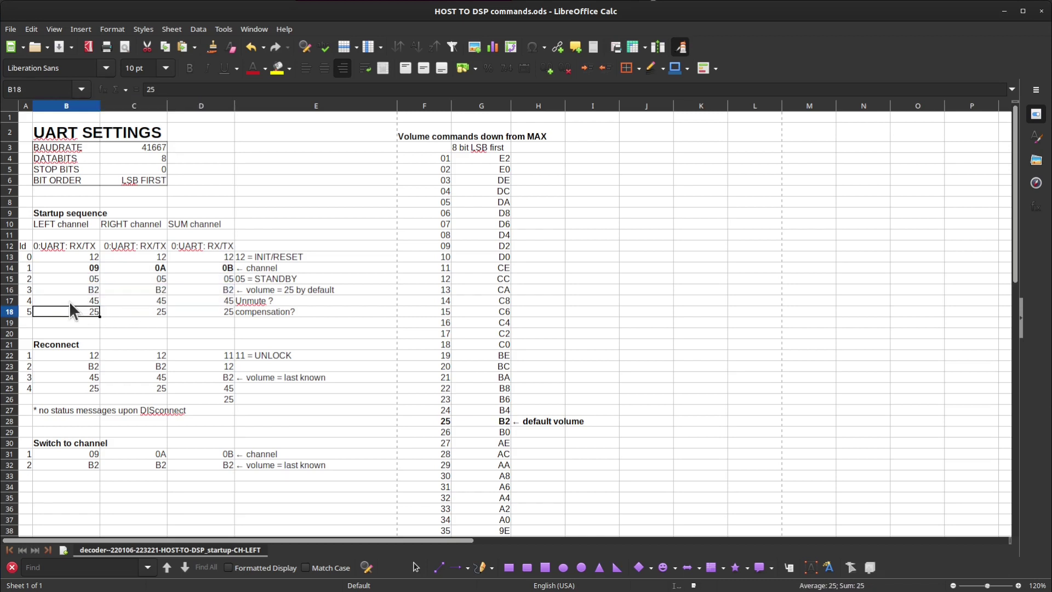
pyautogui.moveTo(92, 257); pyautogui.dragTo(192, 308)
pyautogui.click(145, 244)
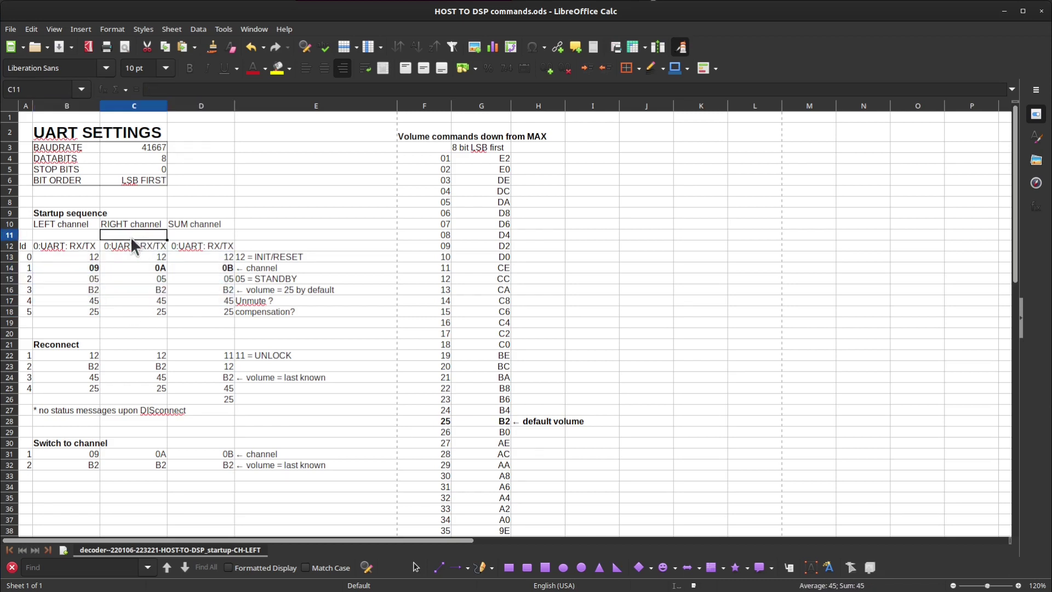
pyautogui.moveTo(61, 226); pyautogui.dragTo(210, 316)
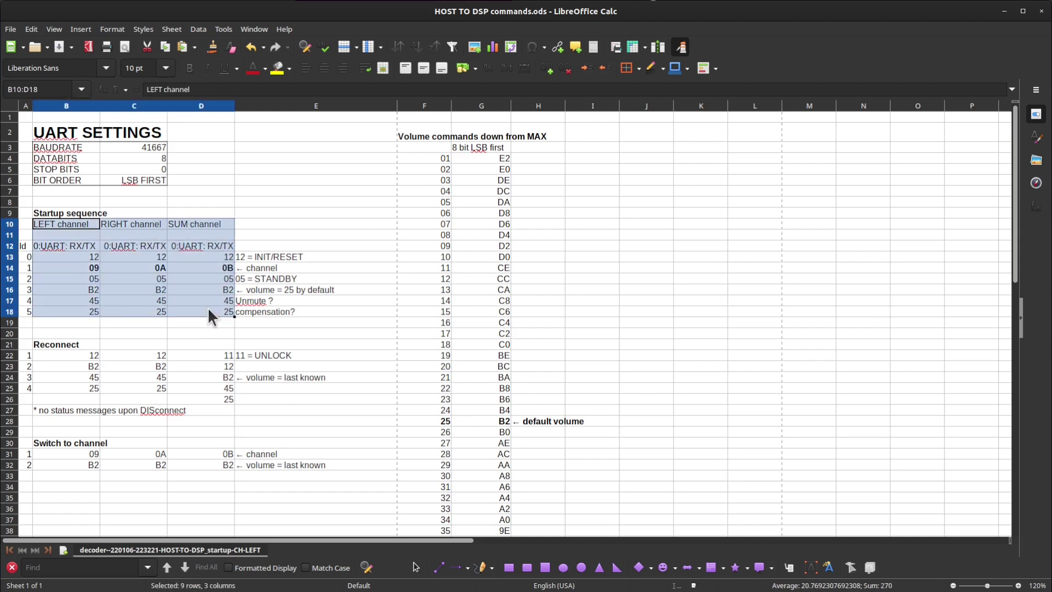
pyautogui.click(144, 269)
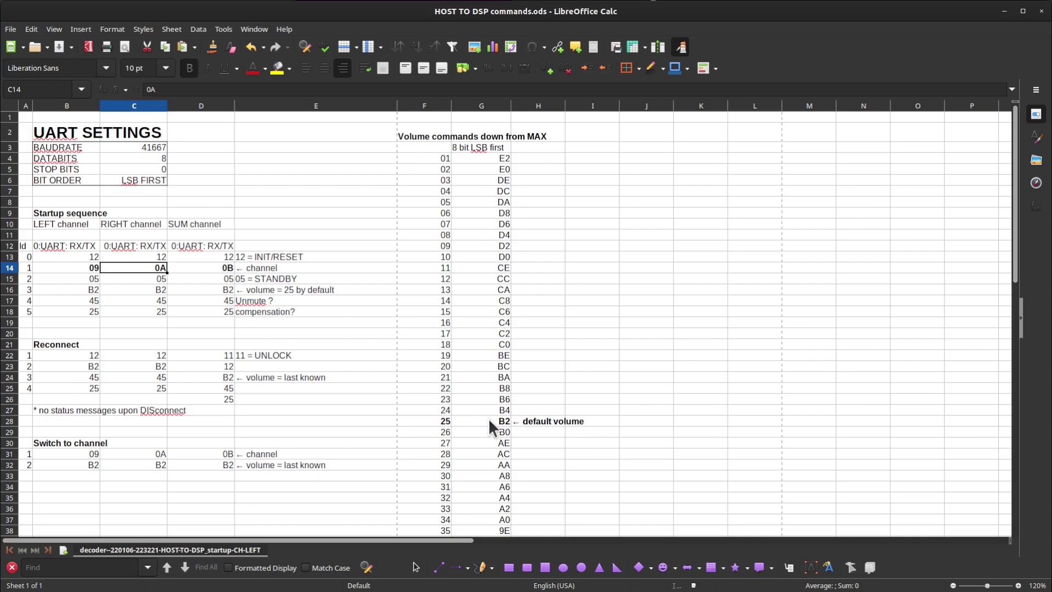
# - Match the startup volume command in row 16 with the default volume entry in the volume command table
pyautogui.moveTo(88, 290); pyautogui.dragTo(192, 291)
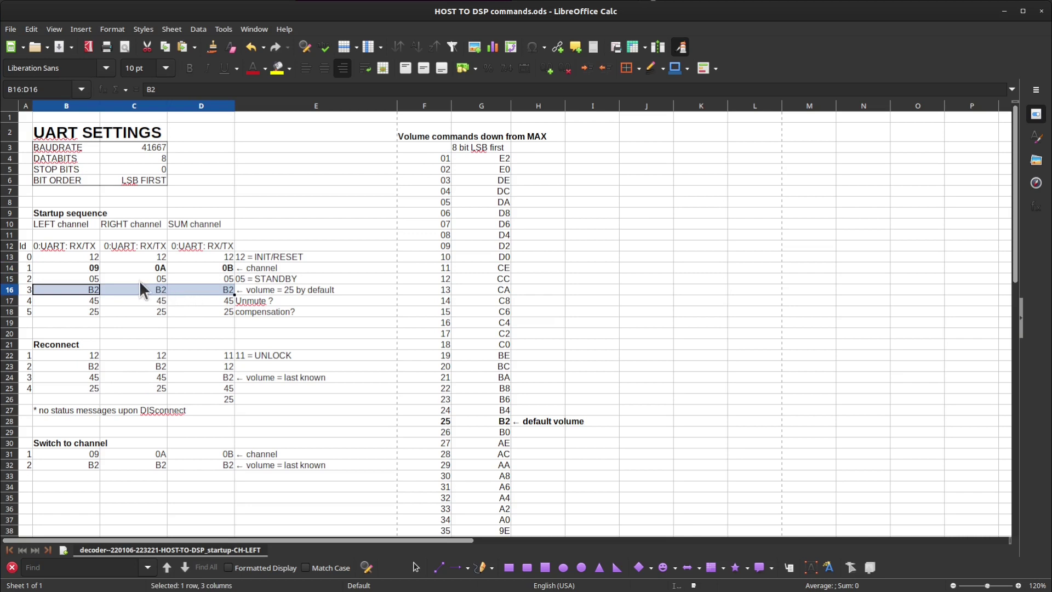
pyautogui.click(98, 290)
pyautogui.click(436, 425)
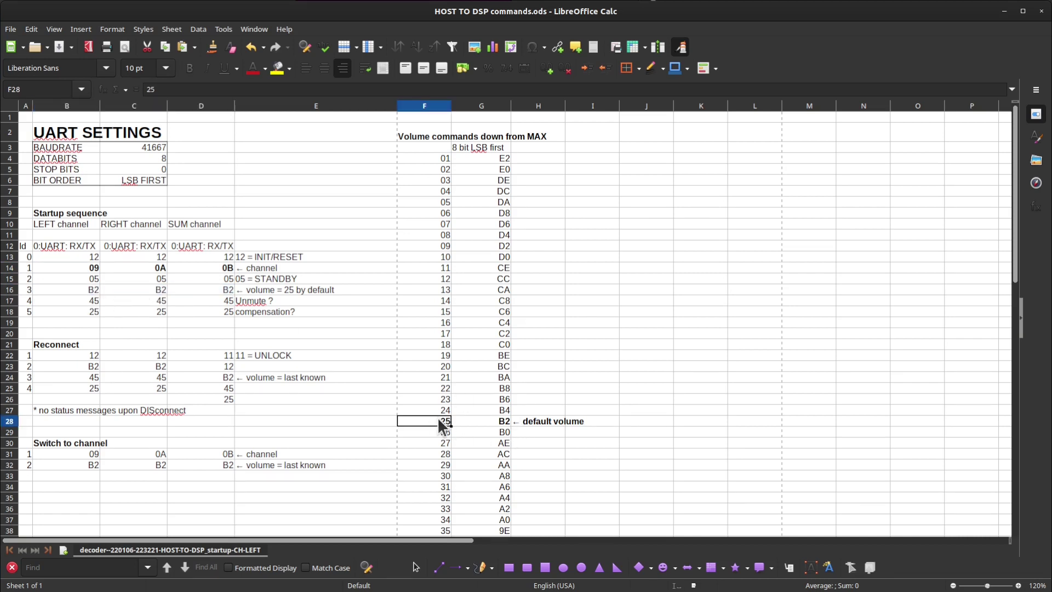
pyautogui.moveTo(436, 425); pyautogui.dragTo(482, 432)
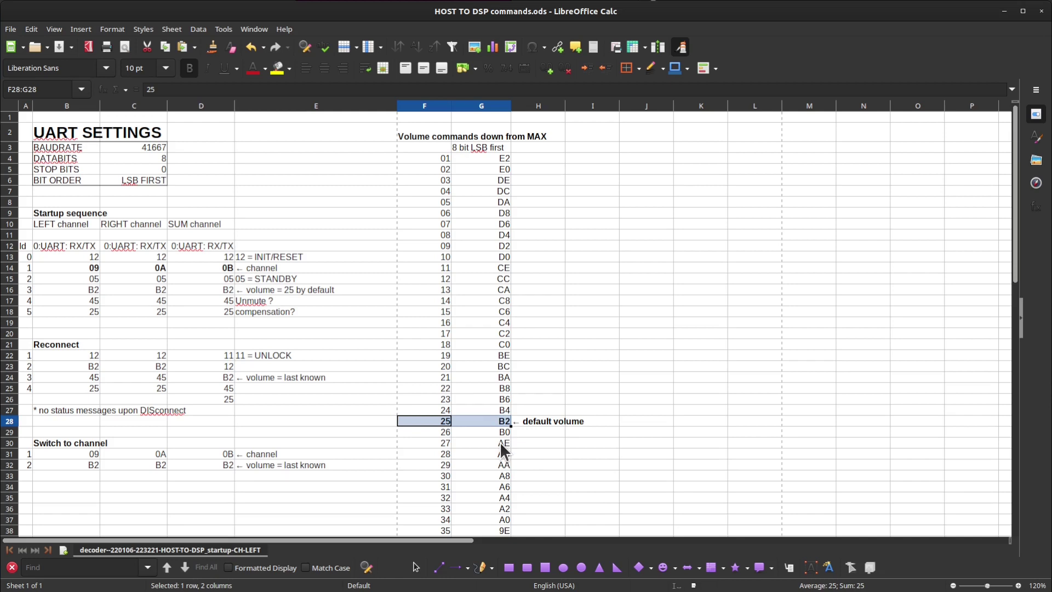
# - Step through the volume commands just above and below the default volume entry, ending back on it
pyautogui.press('Up')
pyautogui.press('Up')
pyautogui.press('Up')
pyautogui.press('Up')
pyautogui.press('Down')
pyautogui.press('Down')
pyautogui.press('Down')
pyautogui.press('Down')
pyautogui.press('Down')
pyautogui.press('Down')
pyautogui.press('Down')
pyautogui.press('Up')
pyautogui.press('Up')
pyautogui.press('Up')
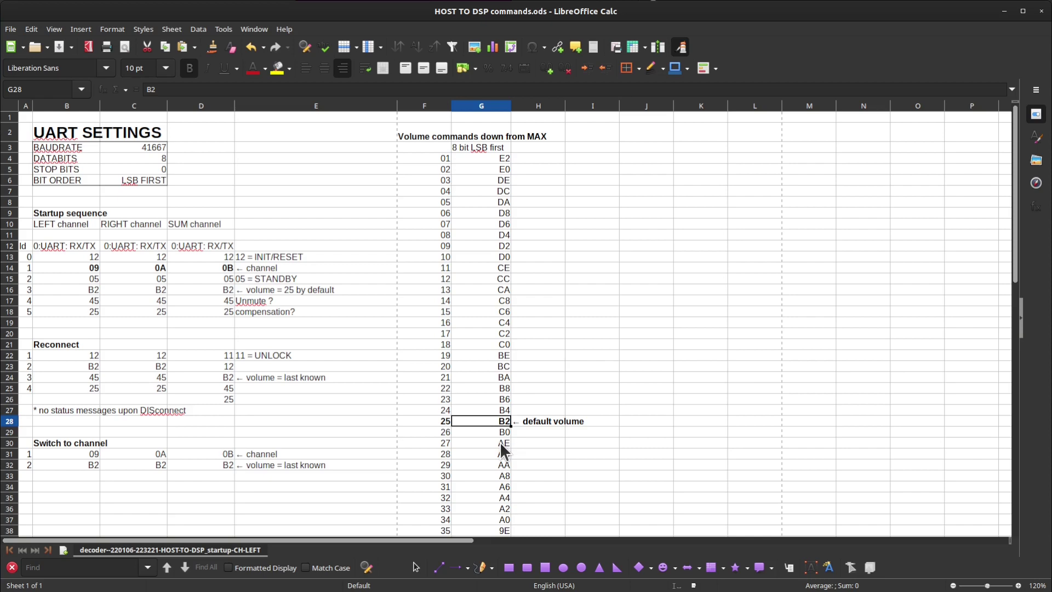
# - View the volume command list down to its end and walk upward from the default volume to step 18
pyautogui.scroll(-7, 500, 442)
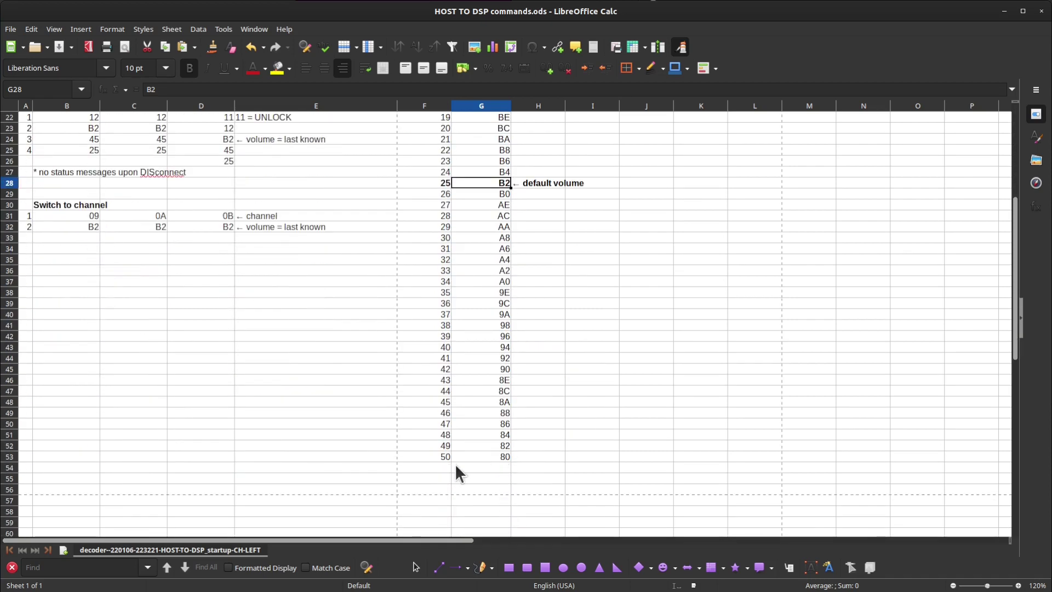
pyautogui.scroll(6, 458, 359)
pyautogui.press('Up')
pyautogui.press('Up')
pyautogui.press('Up')
pyautogui.press('Up')
pyautogui.press('Up')
pyautogui.press('Up')
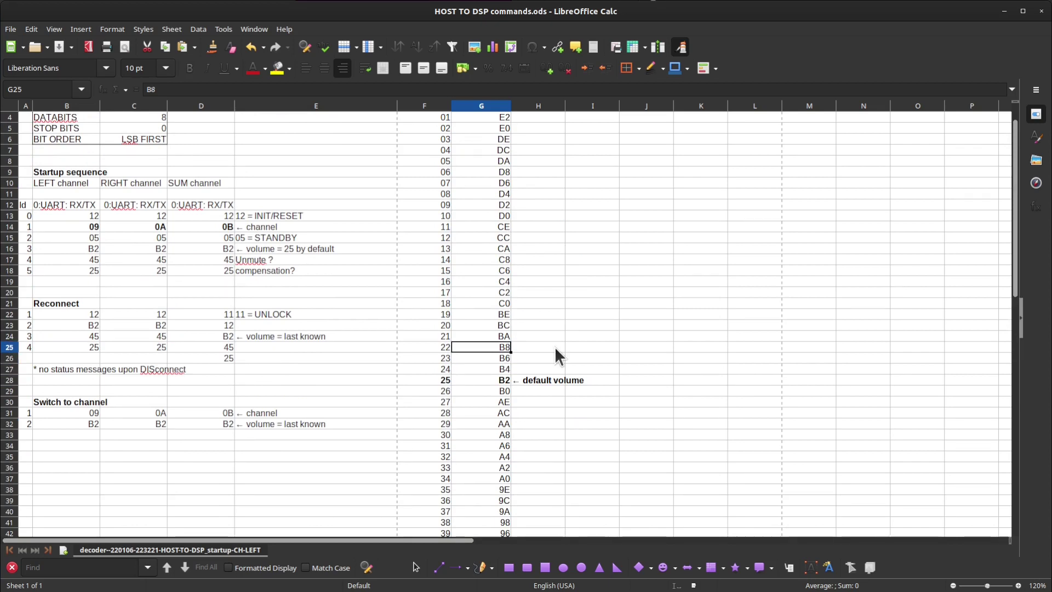
pyautogui.press('Up')
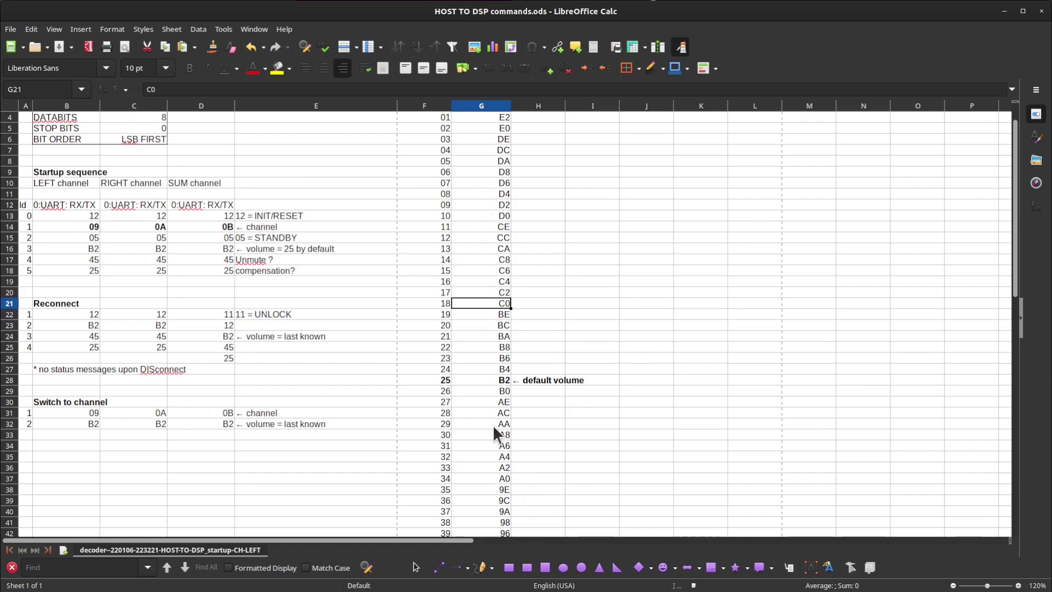
# - Select the command for volume step 50 at the end of the table and return to the start of the sheet
pyautogui.scroll(-4, 485, 463)
pyautogui.scroll(-3, 484, 463)
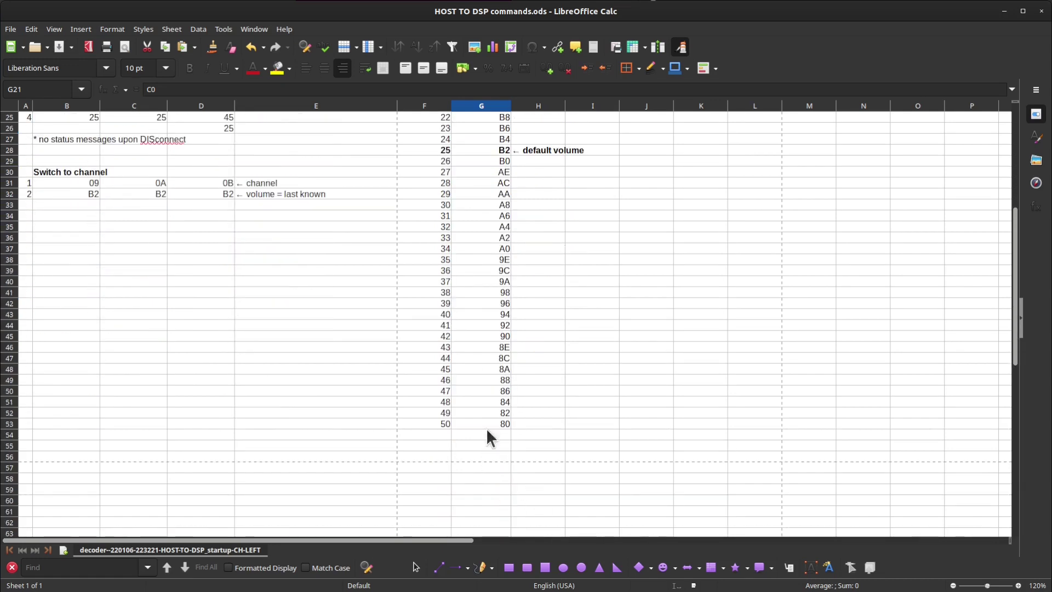
pyautogui.click(478, 424)
pyautogui.scroll(8, 472, 350)
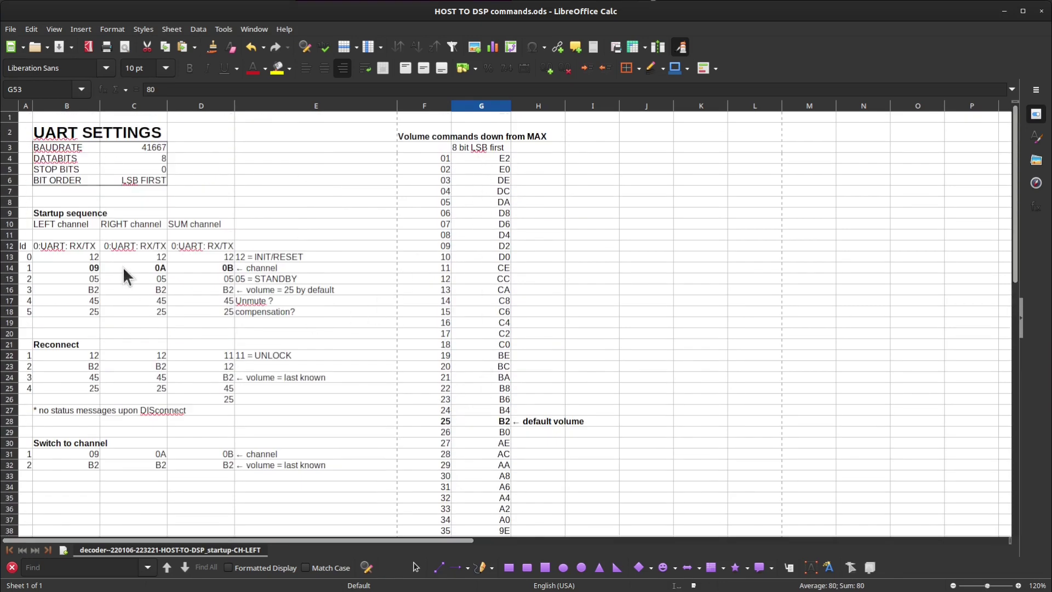
# - Recheck the startup volume commands in B16:D16 against the last volume step numbers in F41:F53
pyautogui.moveTo(60, 292); pyautogui.dragTo(196, 290)
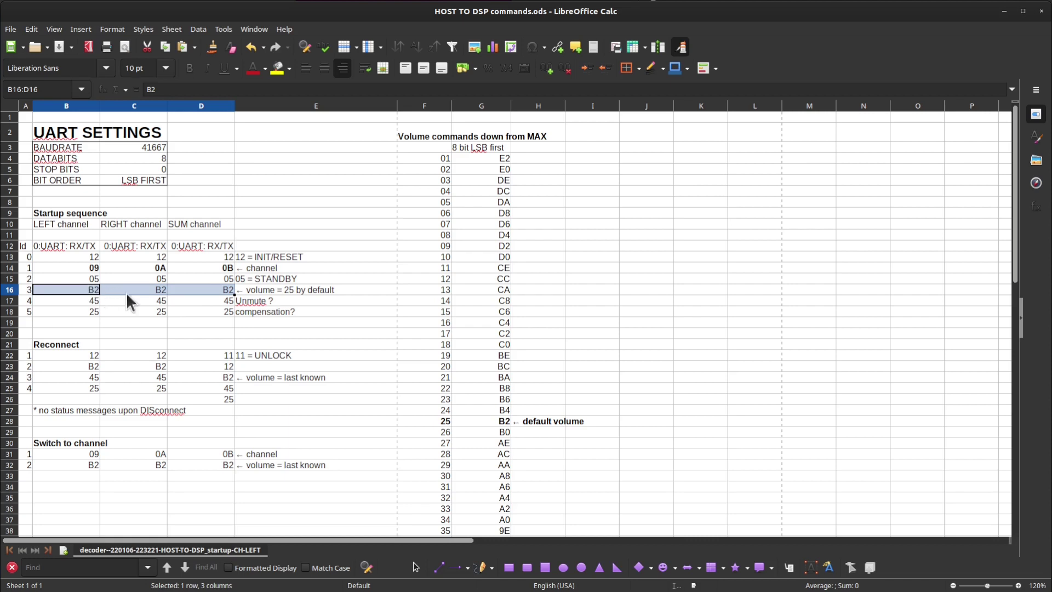
pyautogui.click(146, 294)
pyautogui.moveTo(189, 288); pyautogui.dragTo(82, 285)
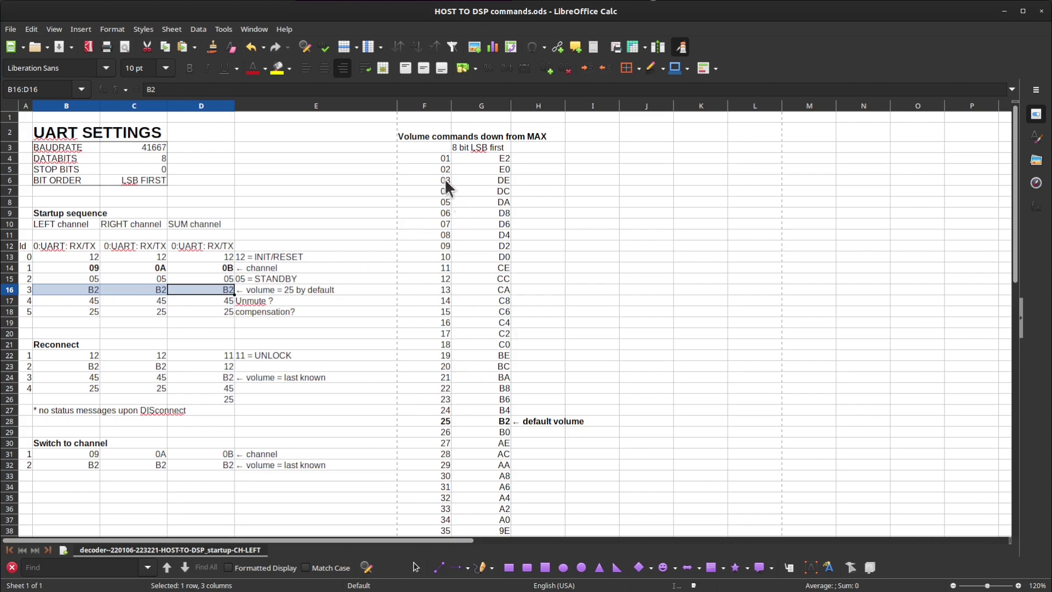
pyautogui.scroll(-13, 463, 365)
pyautogui.moveTo(436, 261); pyautogui.dragTo(422, 130)
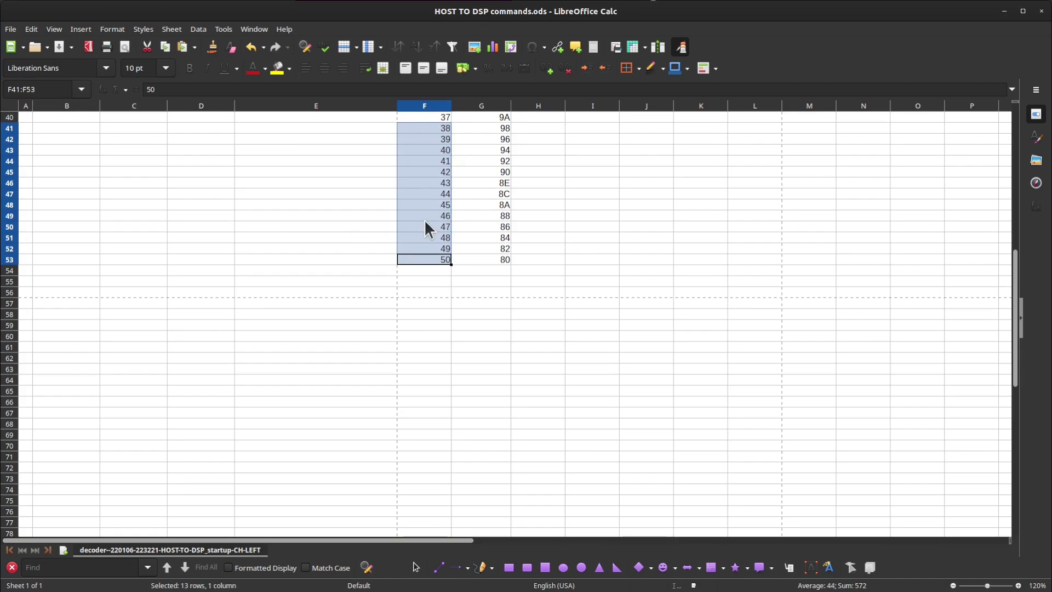
pyautogui.hotkey('ctrl', 'z')
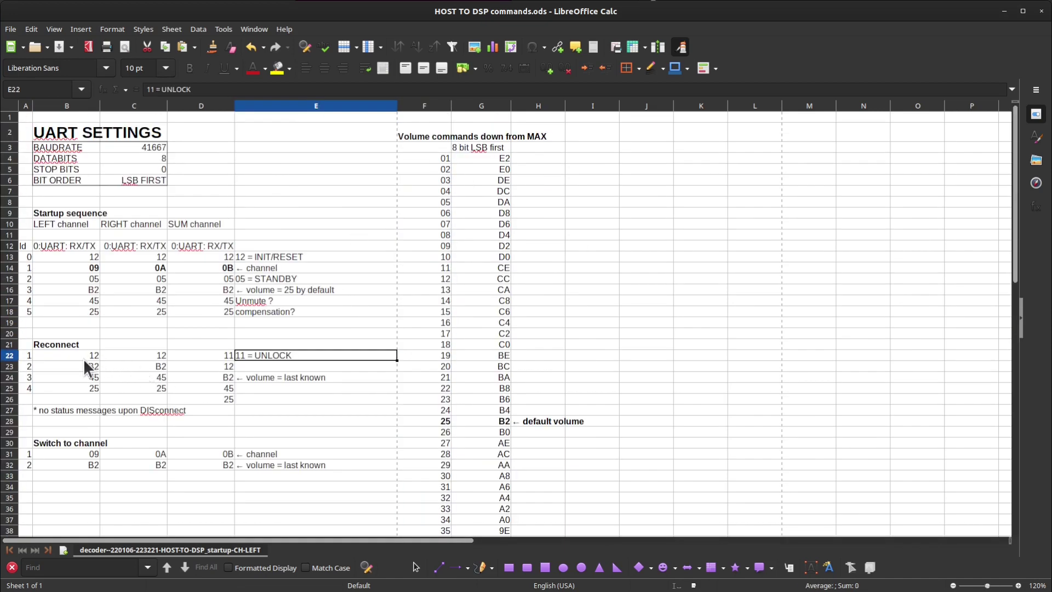
# - Review the Reconnect command block and compare the SUM channel's order with the LEFT and RIGHT channels
pyautogui.moveTo(71, 351); pyautogui.dragTo(199, 385)
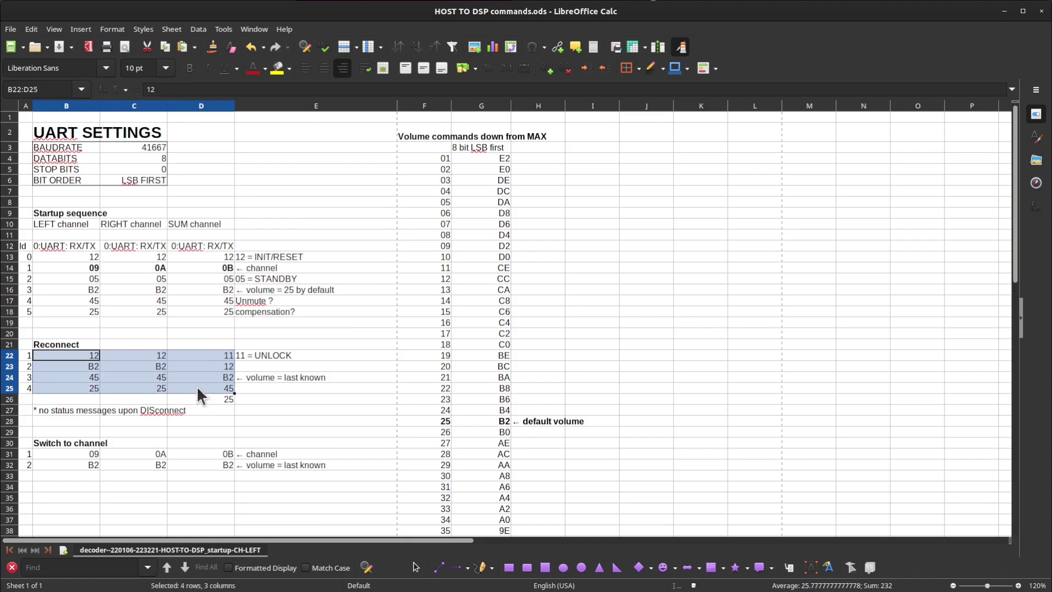
pyautogui.click(159, 398)
pyautogui.moveTo(67, 358); pyautogui.dragTo(215, 366)
pyautogui.click(216, 366)
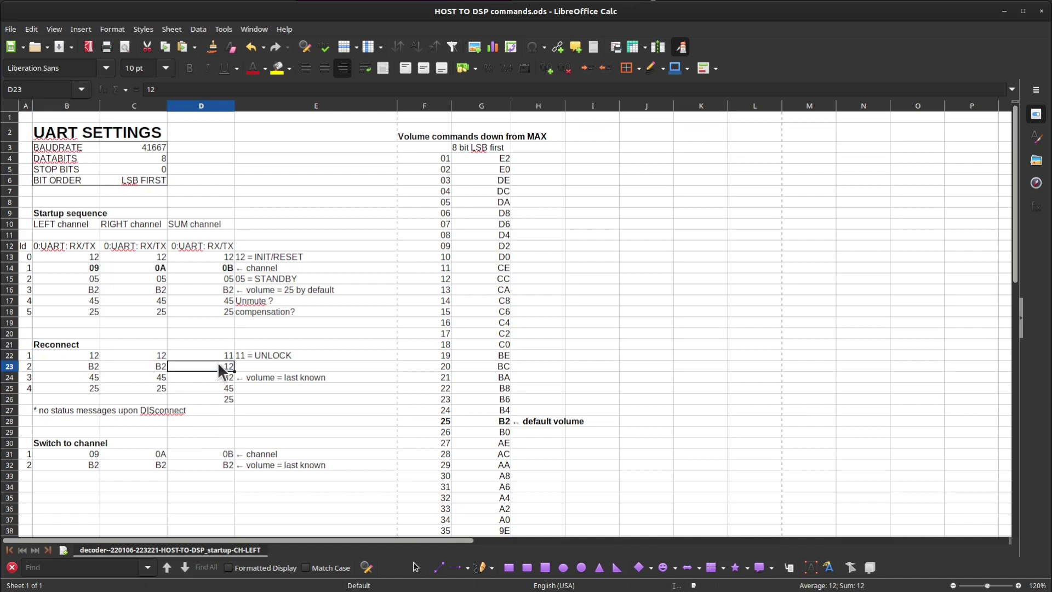
pyautogui.moveTo(102, 367); pyautogui.dragTo(159, 367)
pyautogui.click(216, 377)
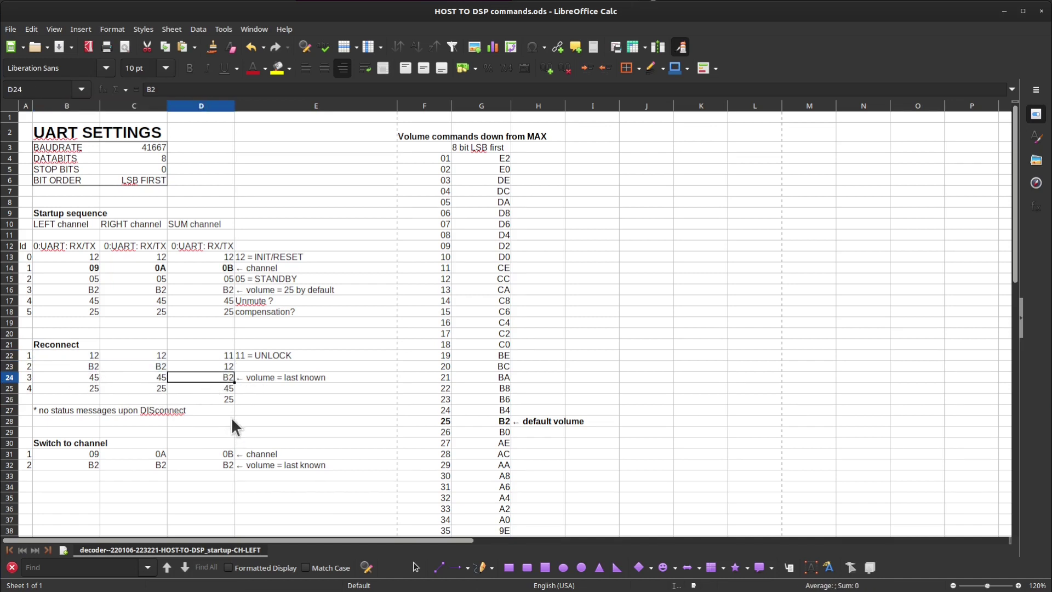
# - Examine the last two startup commands in B17:D18 and their "Unmute ?" and "compensation?" notes
pyautogui.moveTo(82, 300); pyautogui.dragTo(231, 312)
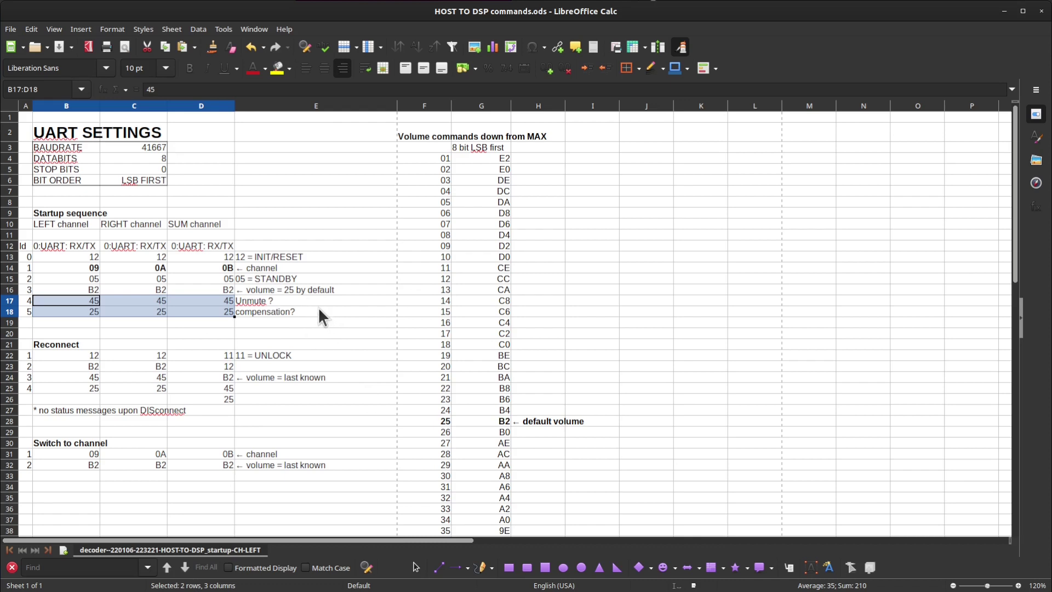
pyautogui.moveTo(317, 306); pyautogui.dragTo(314, 296)
pyautogui.click(339, 303)
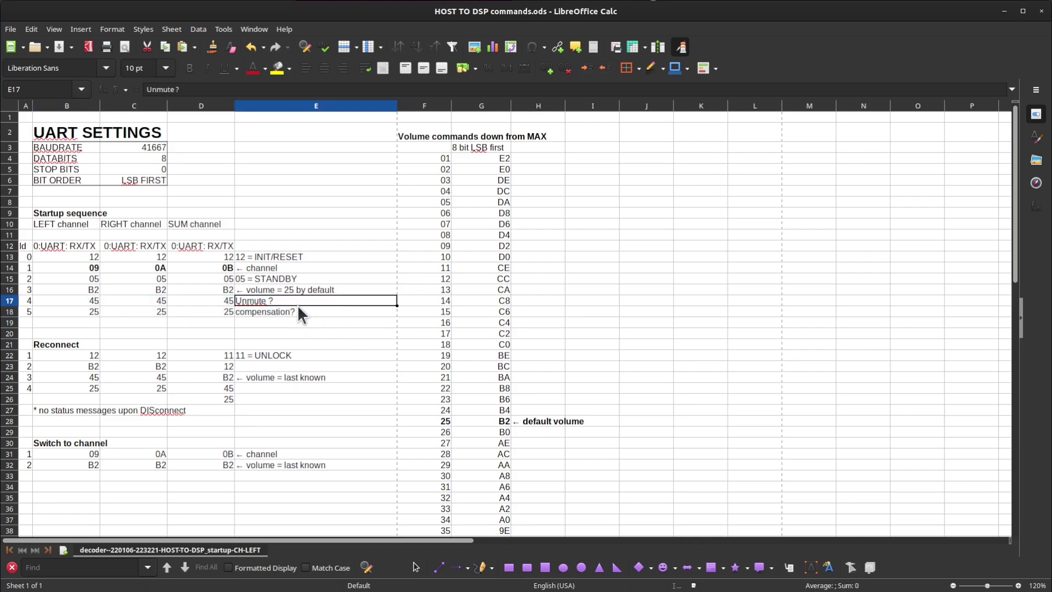
pyautogui.click(322, 312)
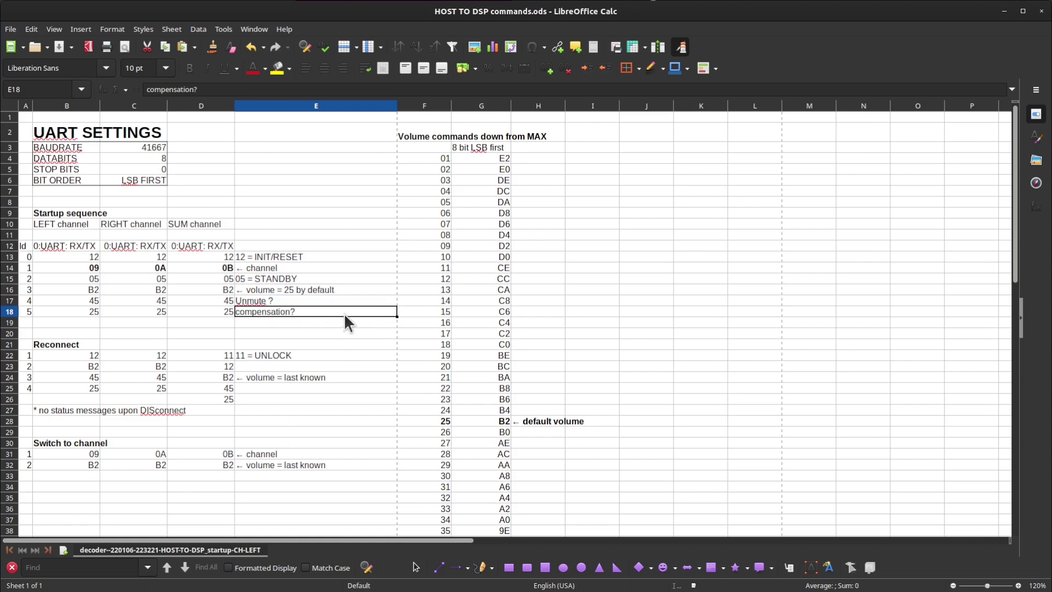
pyautogui.click(306, 305)
pyautogui.press('Down')
pyautogui.click(317, 323)
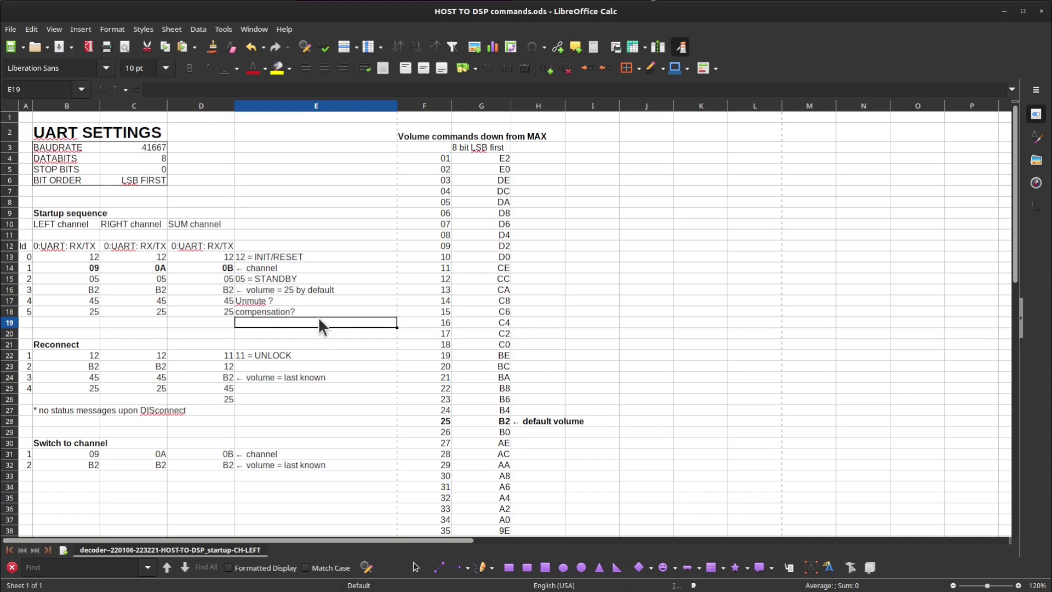
pyautogui.click(320, 311)
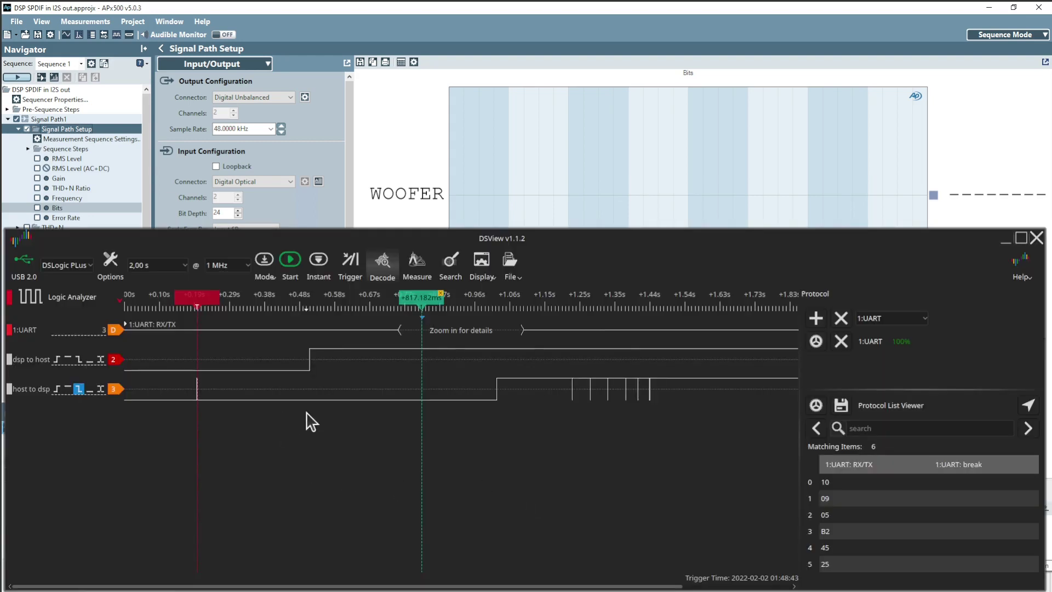
# - Switch to DSView, run a new capture and go through all six decoded UART startup bytes, rechecking the first one
pyautogui.click(283, 270)
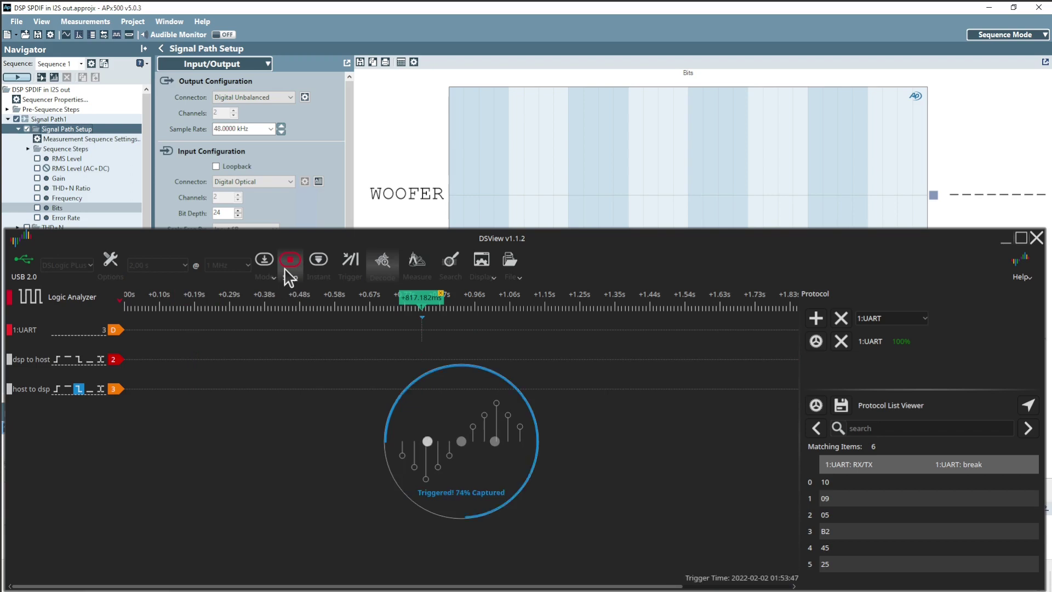
pyautogui.click(842, 484)
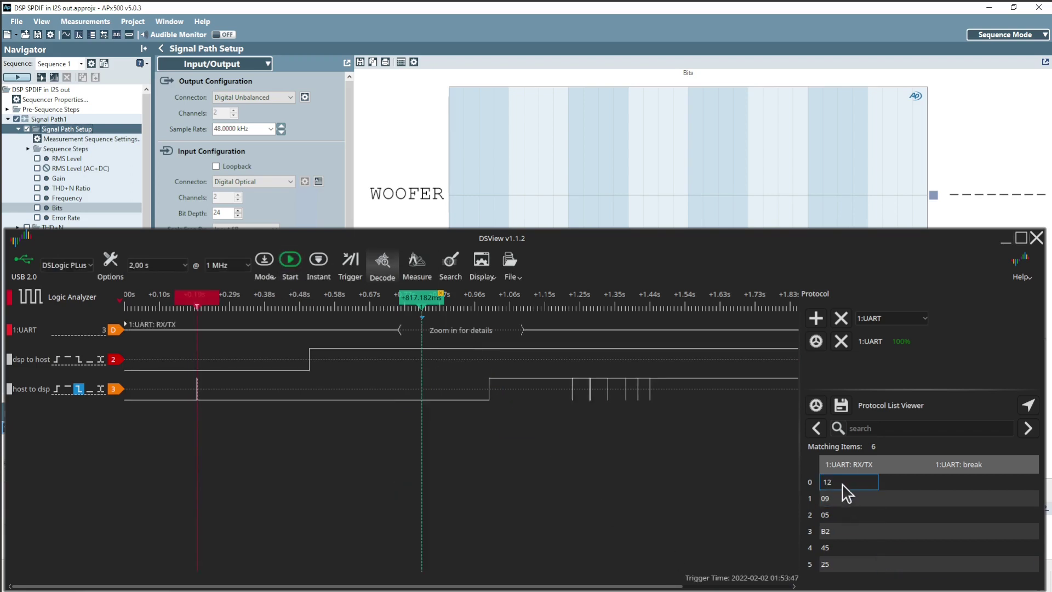
pyautogui.click(843, 498)
pyautogui.click(843, 514)
pyautogui.click(843, 531)
pyautogui.click(844, 546)
pyautogui.click(846, 565)
pyautogui.click(843, 531)
pyautogui.click(841, 498)
pyautogui.click(842, 484)
# - Set the output sample rate to 44.1 kHz in APx500, recapture in DSView and inspect the first decoded UART byte
pyautogui.click(425, 92)
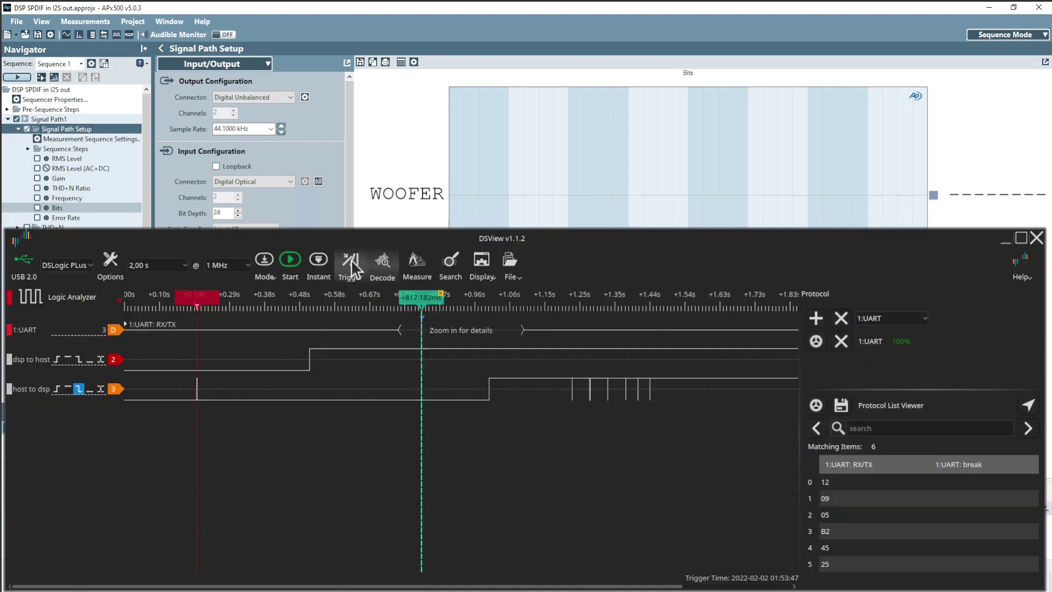
pyautogui.click(317, 581)
pyautogui.click(290, 261)
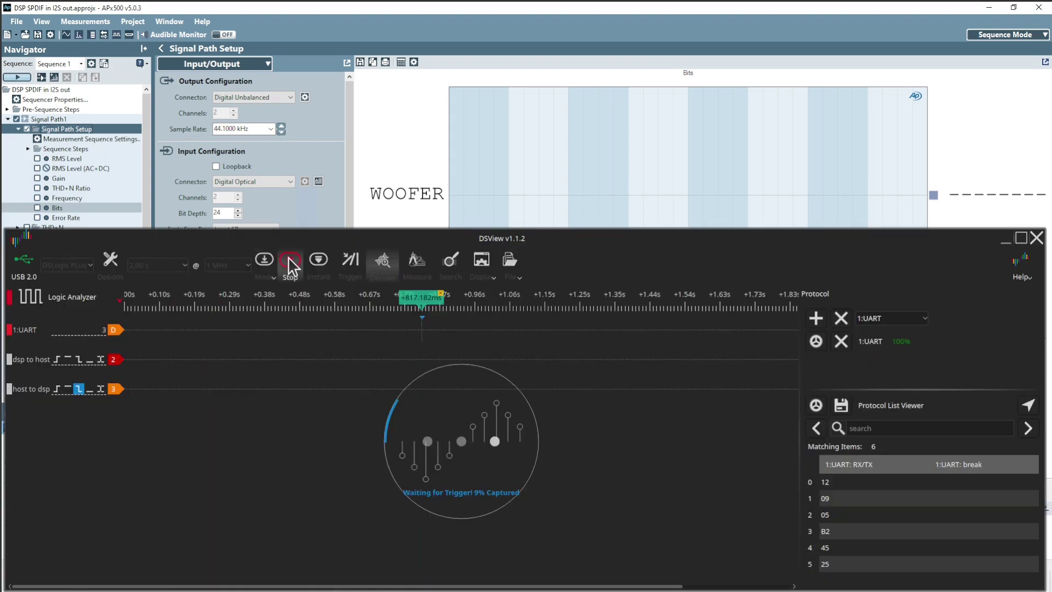
pyautogui.click(867, 483)
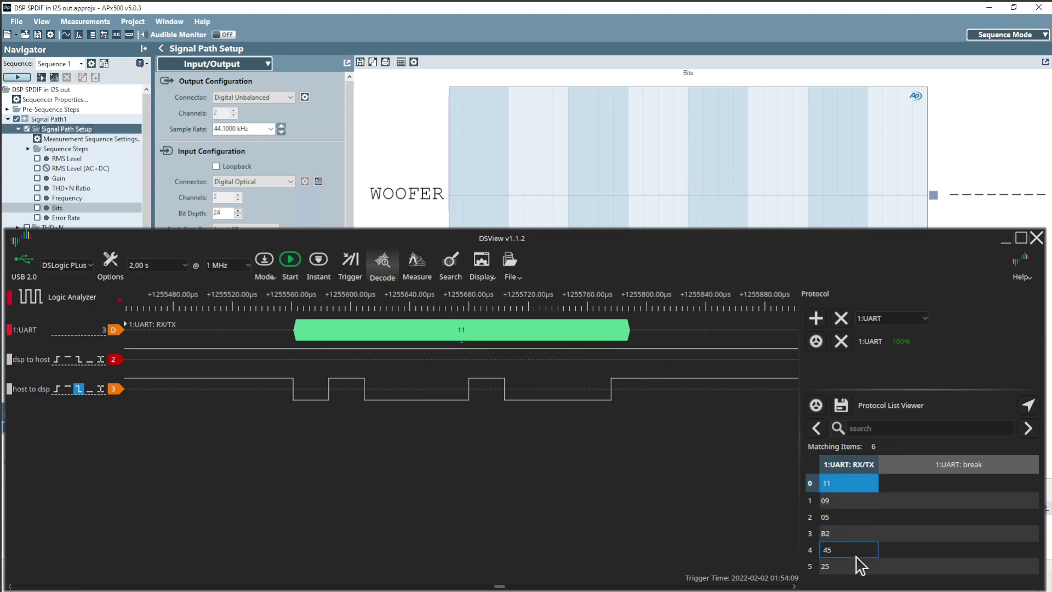
pyautogui.scroll(-2, 525, 425)
pyautogui.scroll(-8, 525, 425)
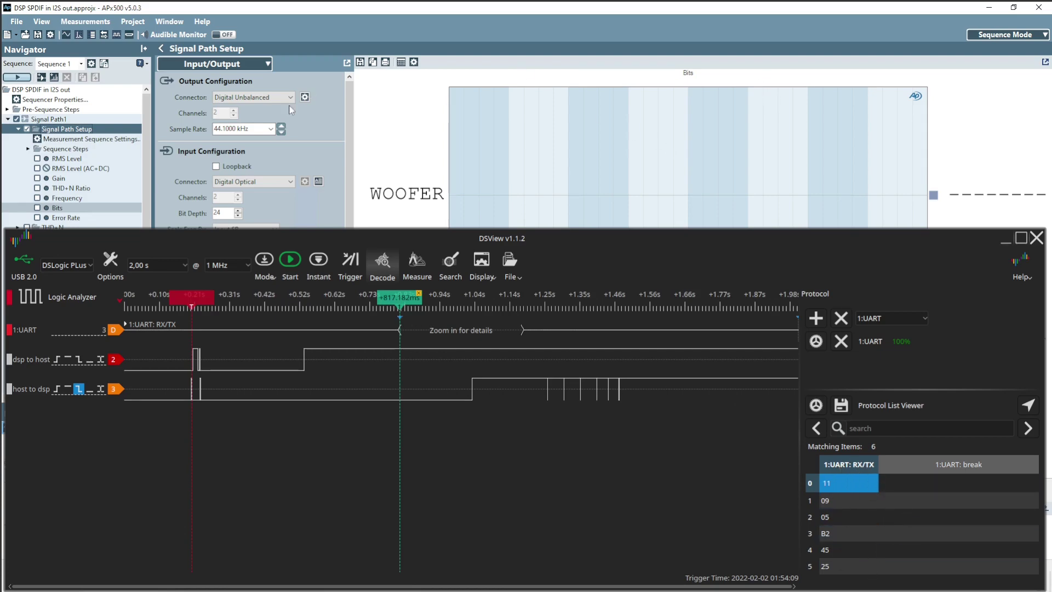
# - Set the output sample rate to 32 kHz in APx500, recapture in DSView and check the first two decoded UART bytes
pyautogui.click(315, 130)
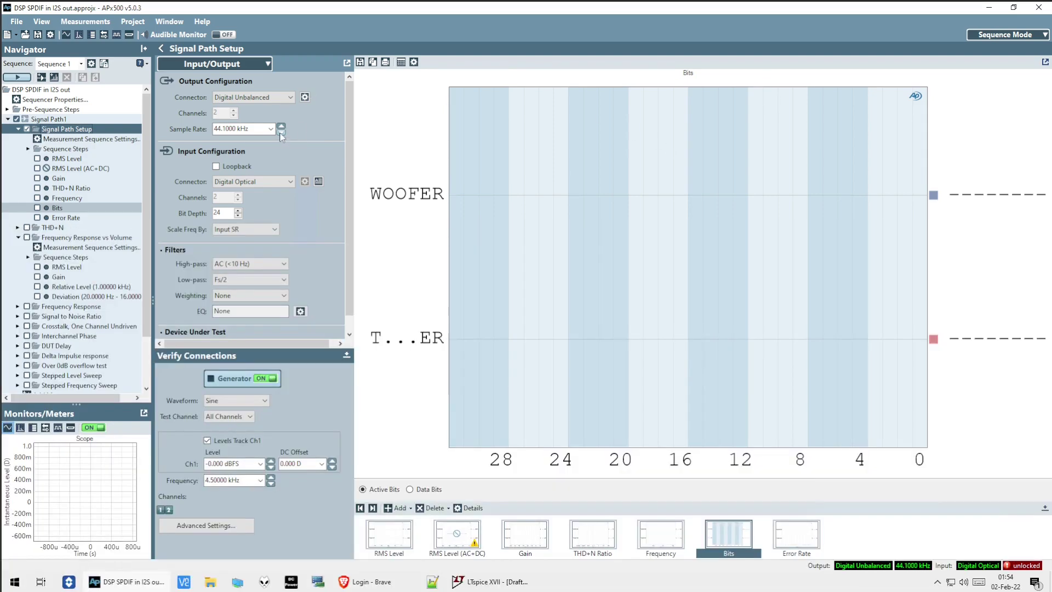
pyautogui.hotkey('alt', 'Tab')
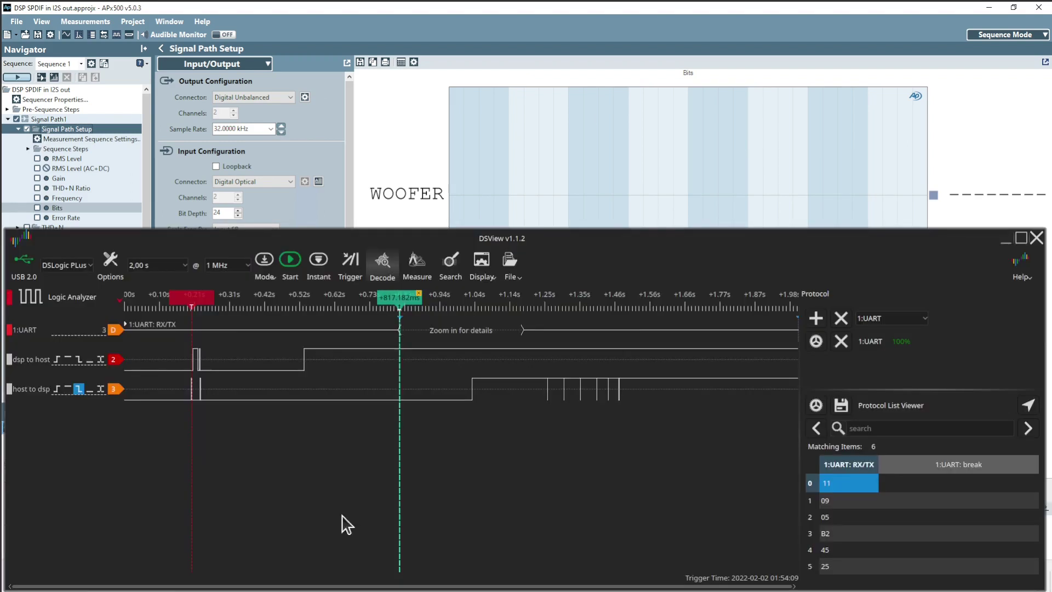
pyautogui.click(295, 265)
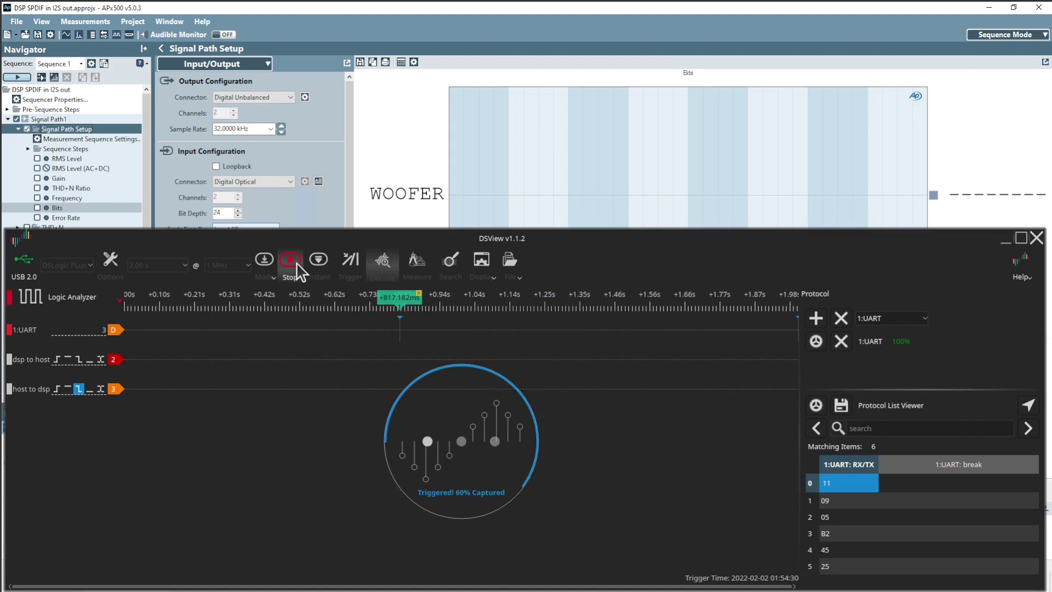
pyautogui.click(858, 485)
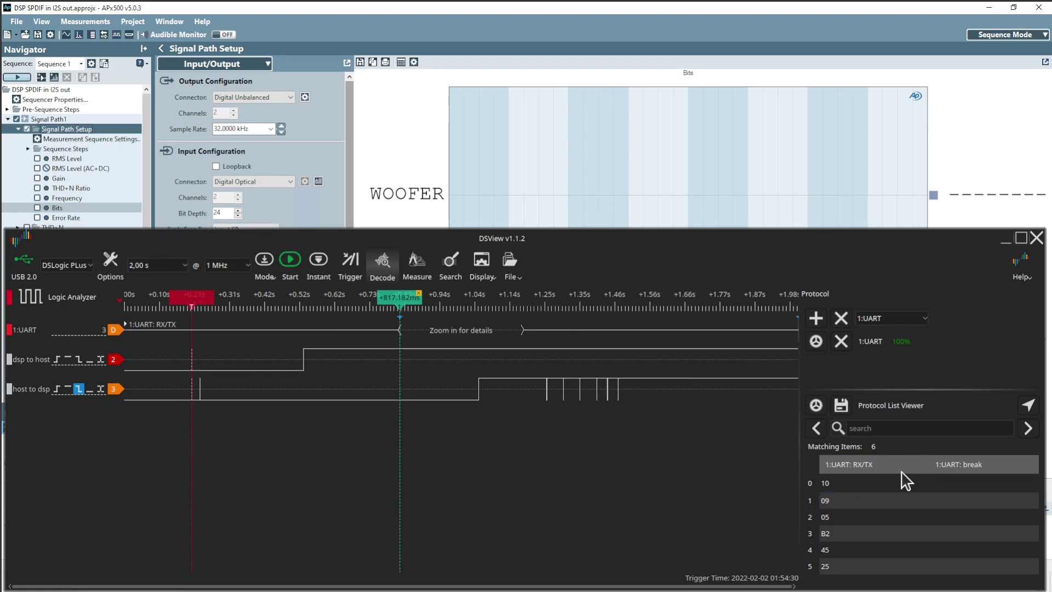
pyautogui.click(863, 501)
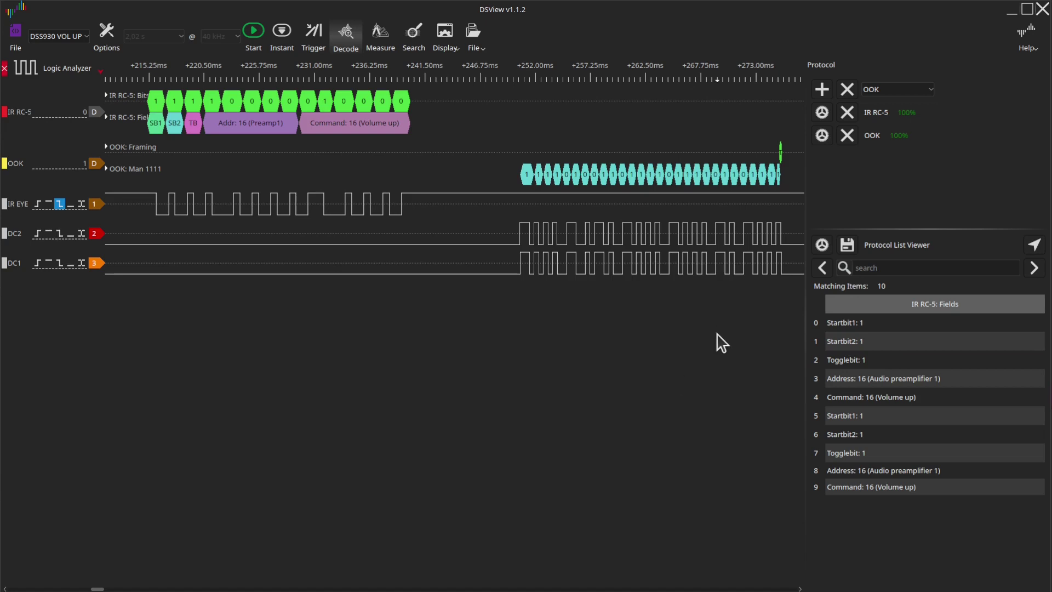
# - Examine the RC-5 volume-up frame on IR EYE and compare it with the OOK-decoded signal on DC2 and DC1
pyautogui.moveTo(282, 211)
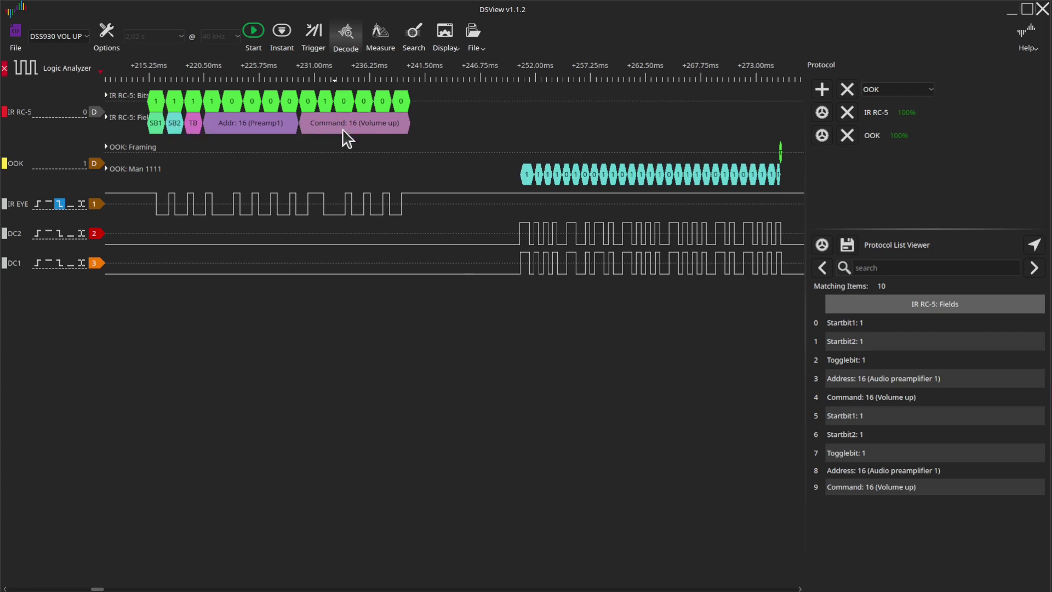
pyautogui.moveTo(315, 222)
pyautogui.moveTo(658, 262)
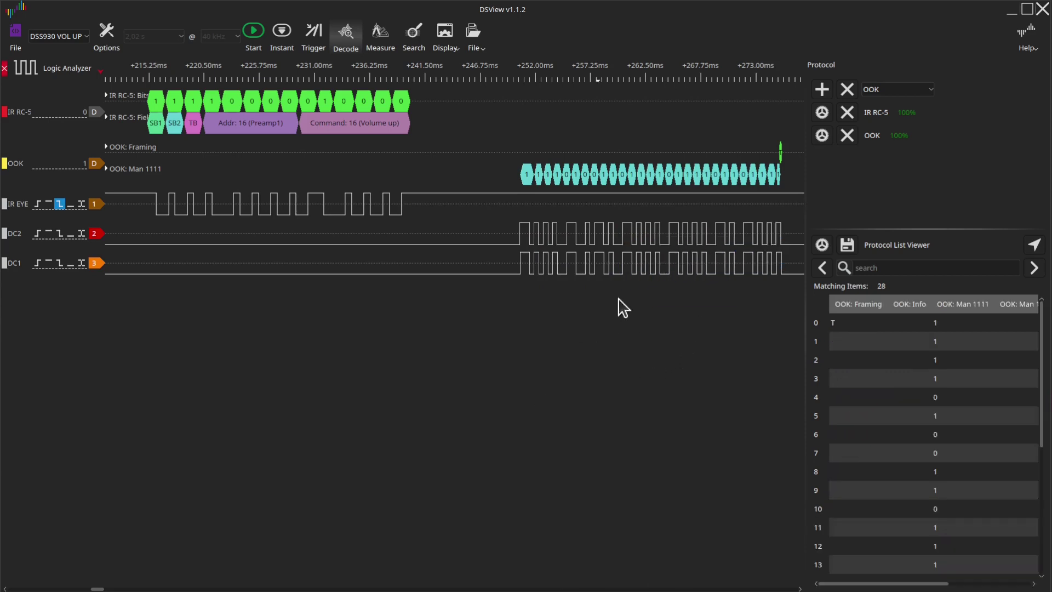
pyautogui.scroll(4, 651, 231)
pyautogui.moveTo(585, 225); pyautogui.dragTo(512, 233)
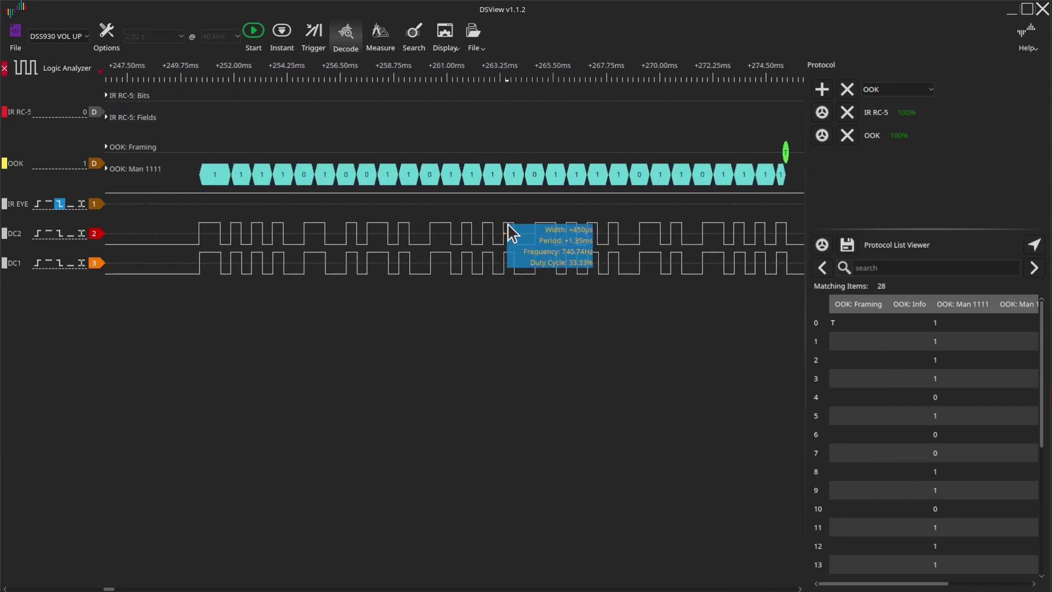
pyautogui.scroll(-2, 507, 225)
pyautogui.scroll(-6, 508, 225)
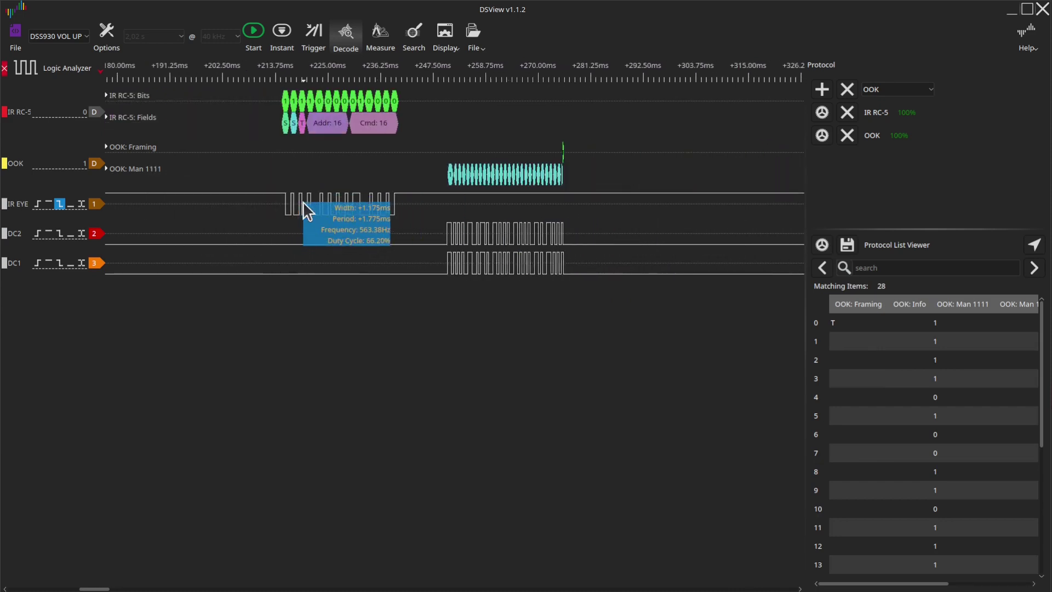
pyautogui.scroll(5, 304, 202)
pyautogui.scroll(-1, 427, 198)
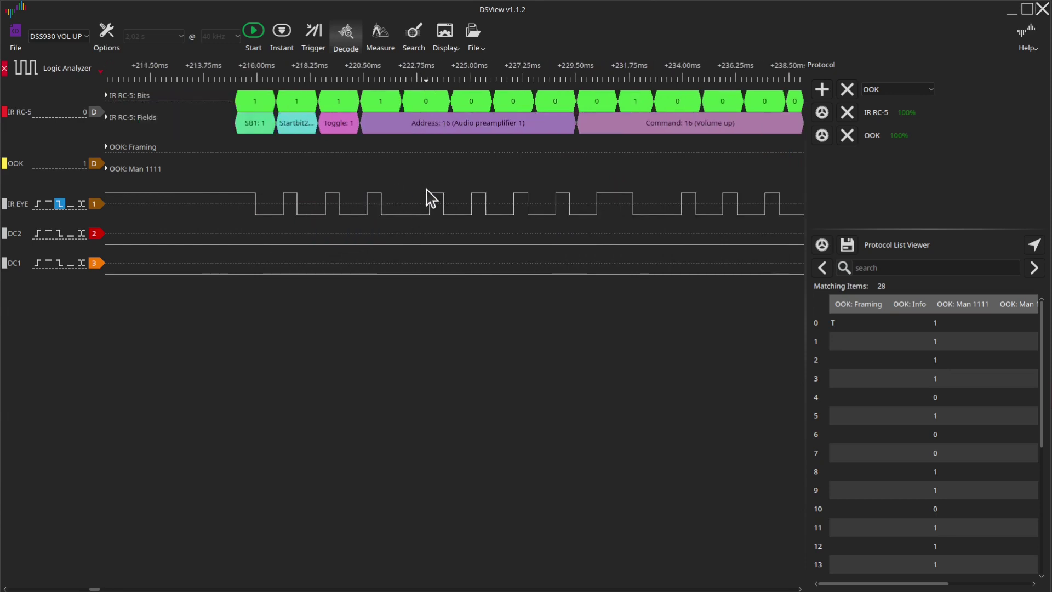
pyautogui.scroll(-1, 431, 198)
pyautogui.moveTo(603, 225); pyautogui.dragTo(540, 227)
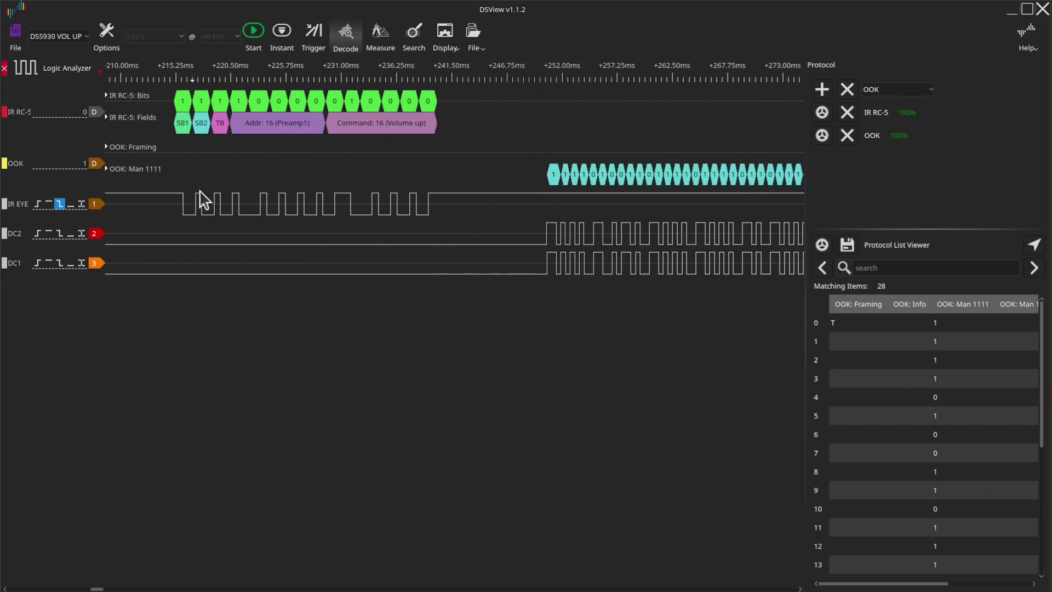
# - Inspect the Manchester bits decoded from the DC2 burst and review the OOK decoder's options
pyautogui.scroll(2, 683, 251)
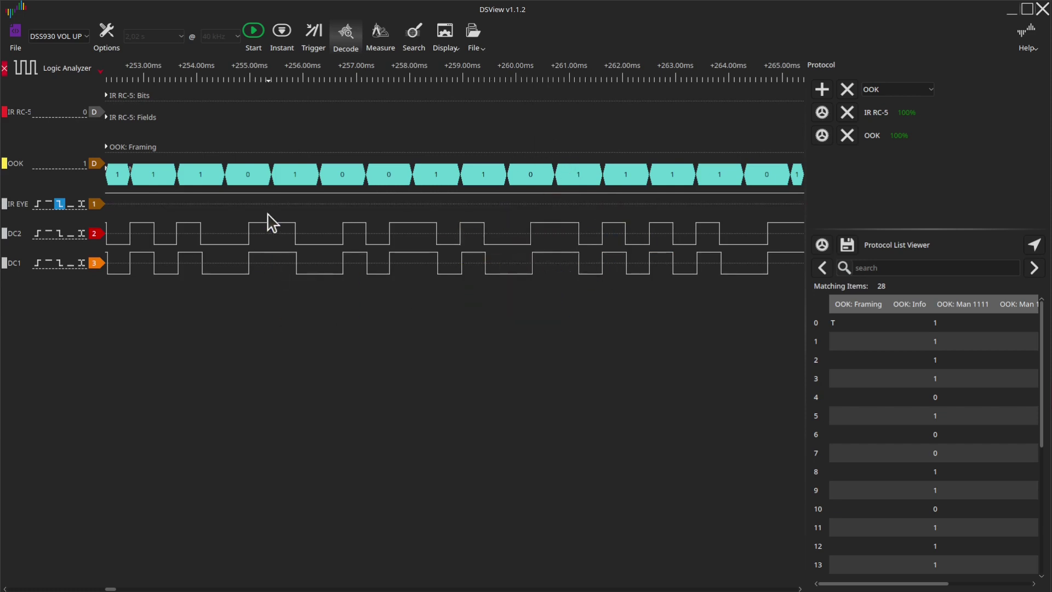
pyautogui.scroll(-3, 581, 237)
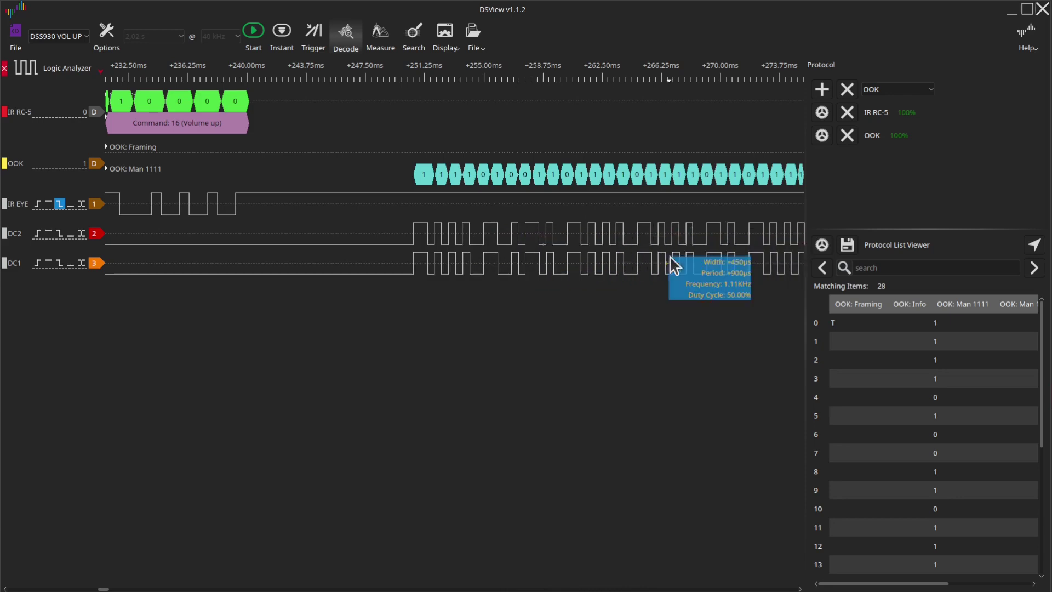
pyautogui.moveTo(670, 256); pyautogui.dragTo(587, 259)
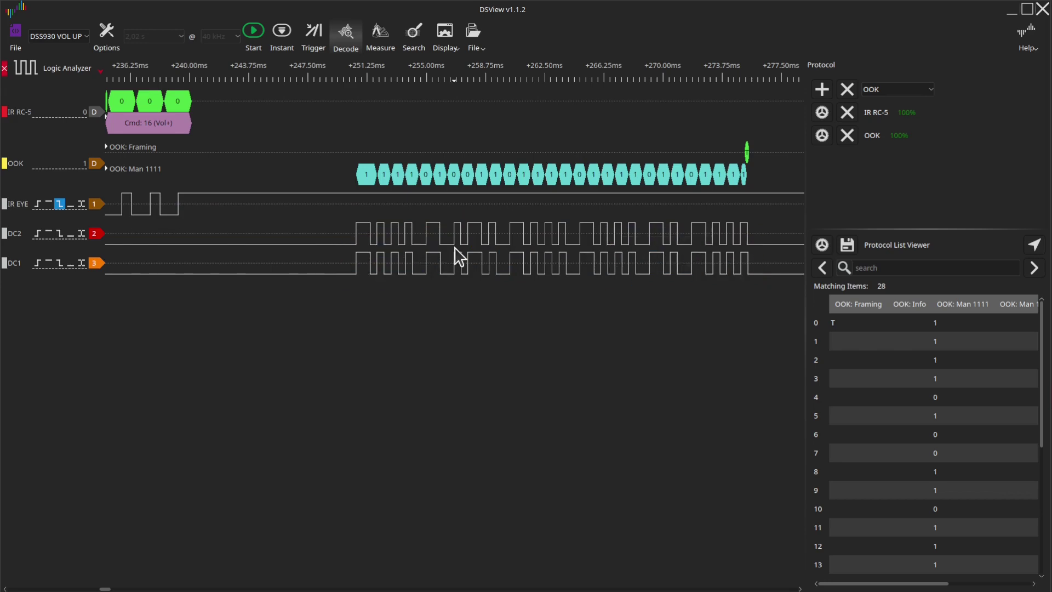
pyautogui.moveTo(634, 247); pyautogui.dragTo(497, 242)
pyautogui.click(822, 135)
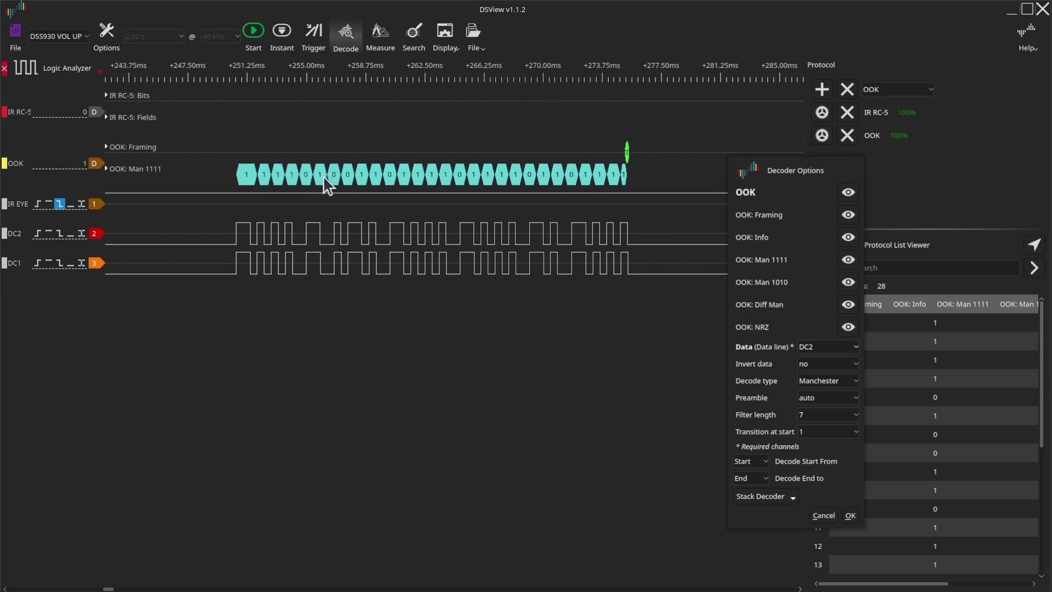
pyautogui.press('Return')
# - Compare the full RC-5 frame on IR EYE with the bursts that follow it on DC2 and DC1, checking their pulse timing
pyautogui.hscroll(-3, 493, 300)
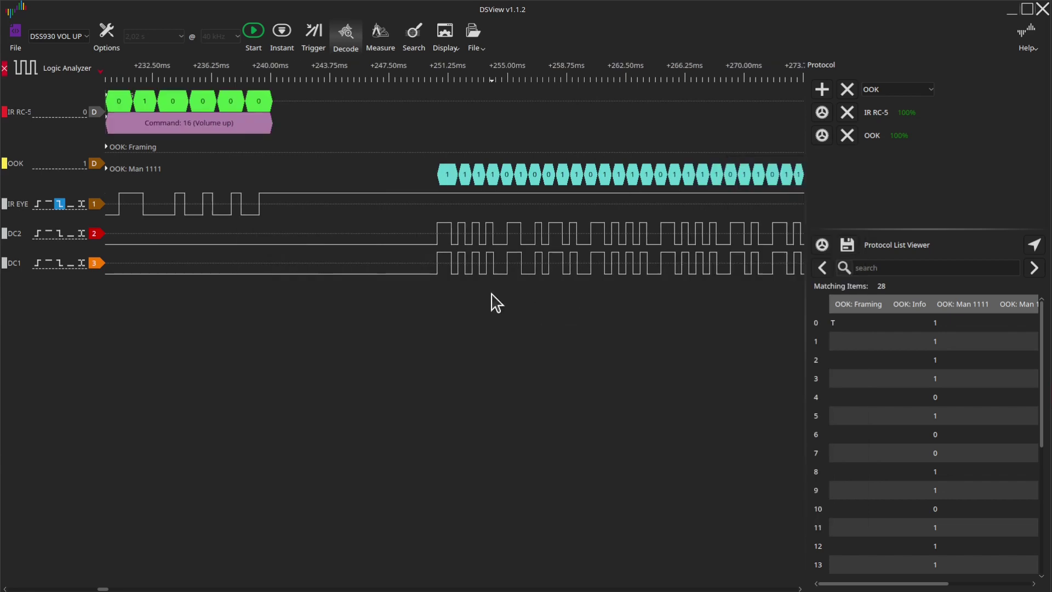
pyautogui.scroll(-2, 446, 276)
pyautogui.hscroll(-1, 460, 235)
pyautogui.scroll(1, 456, 226)
pyautogui.moveTo(460, 227); pyautogui.dragTo(422, 230)
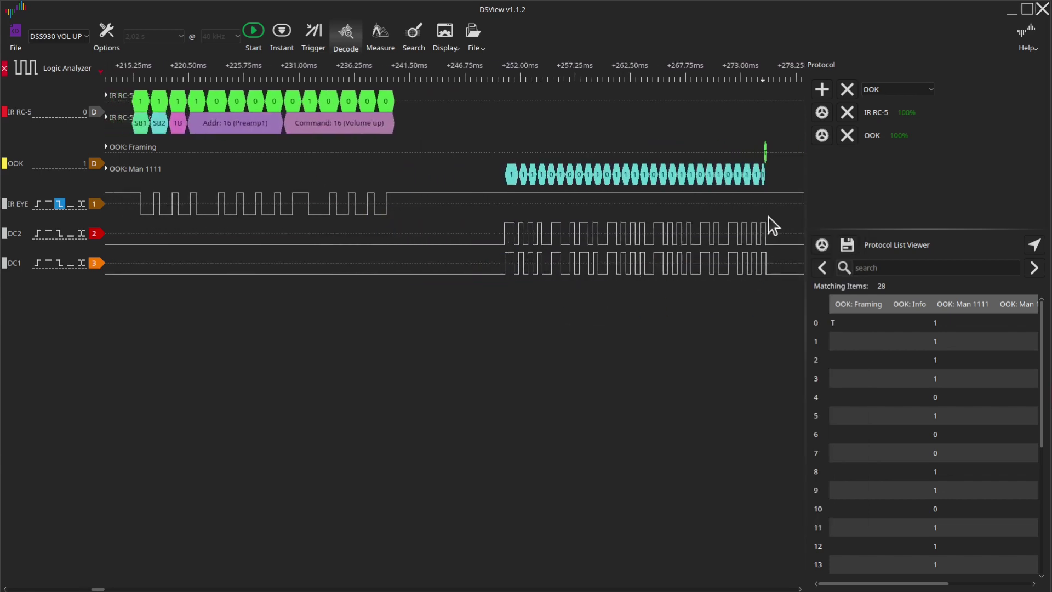
pyautogui.moveTo(705, 262)
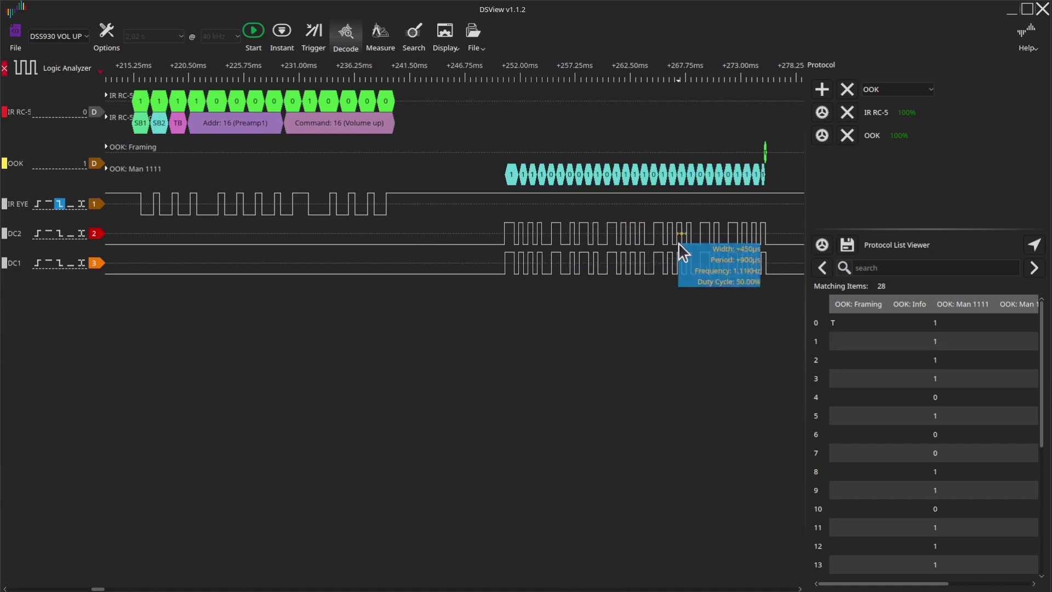
pyautogui.moveTo(514, 241)
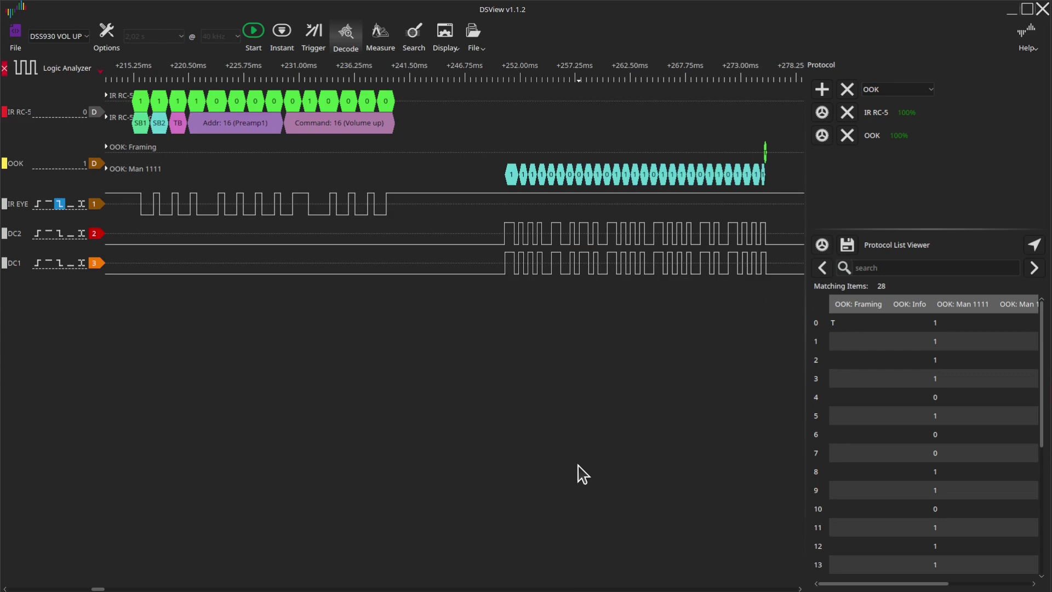
# - Open the capture "DSS930 startup, RIGHT channel, GROUP A, DC1.dsl" and survey the sequence of bursts on DC2 and DC1
pyautogui.hotkey('ctrl', 'o')
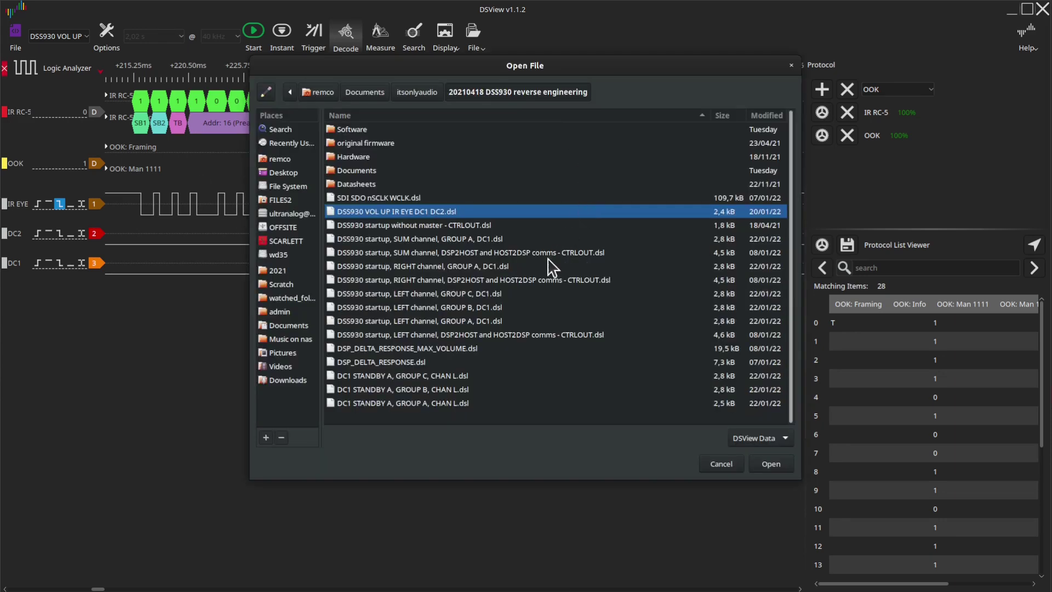
pyautogui.doubleClick(503, 267)
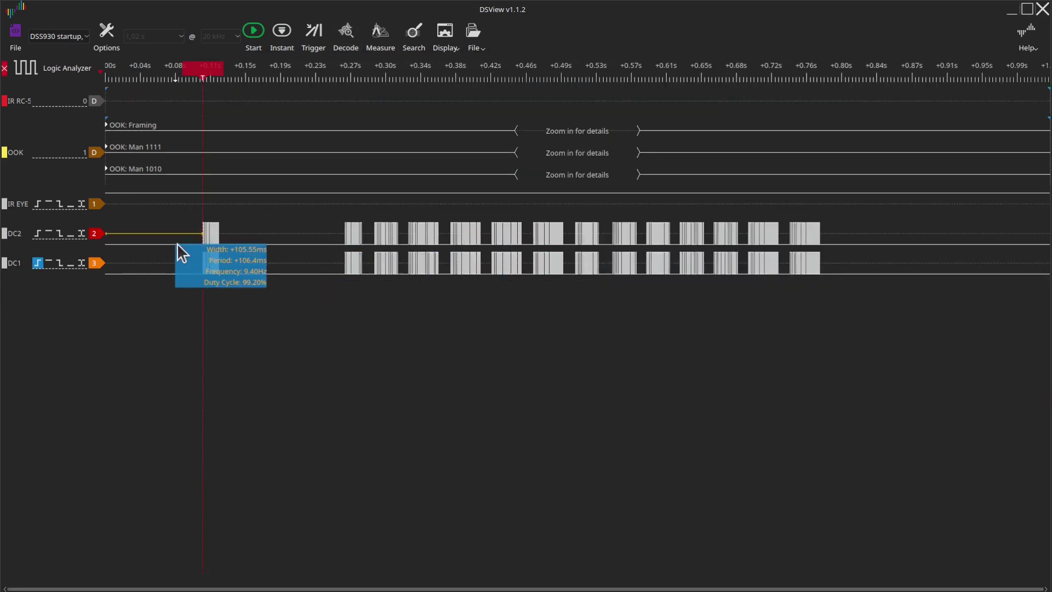
pyautogui.scroll(5, 199, 252)
pyautogui.scroll(-3, 345, 246)
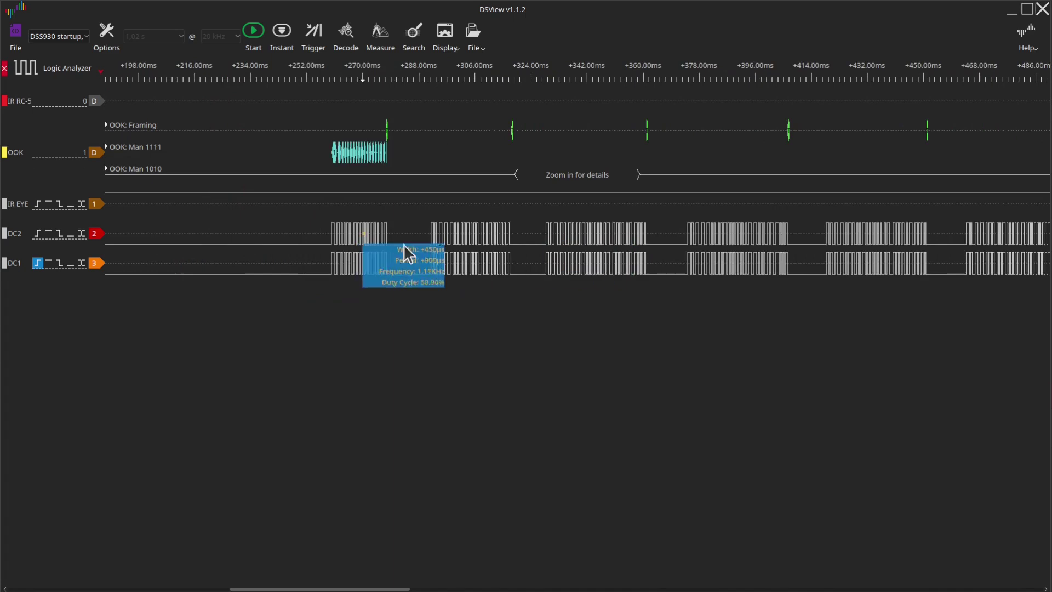
pyautogui.scroll(-2, 367, 242)
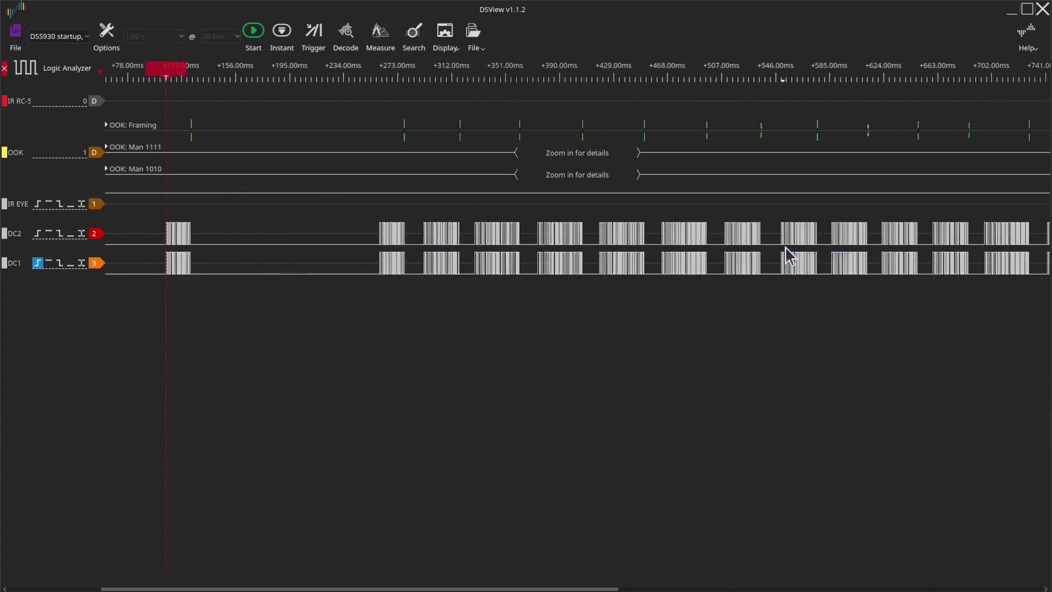
pyautogui.moveTo(996, 230); pyautogui.dragTo(820, 213)
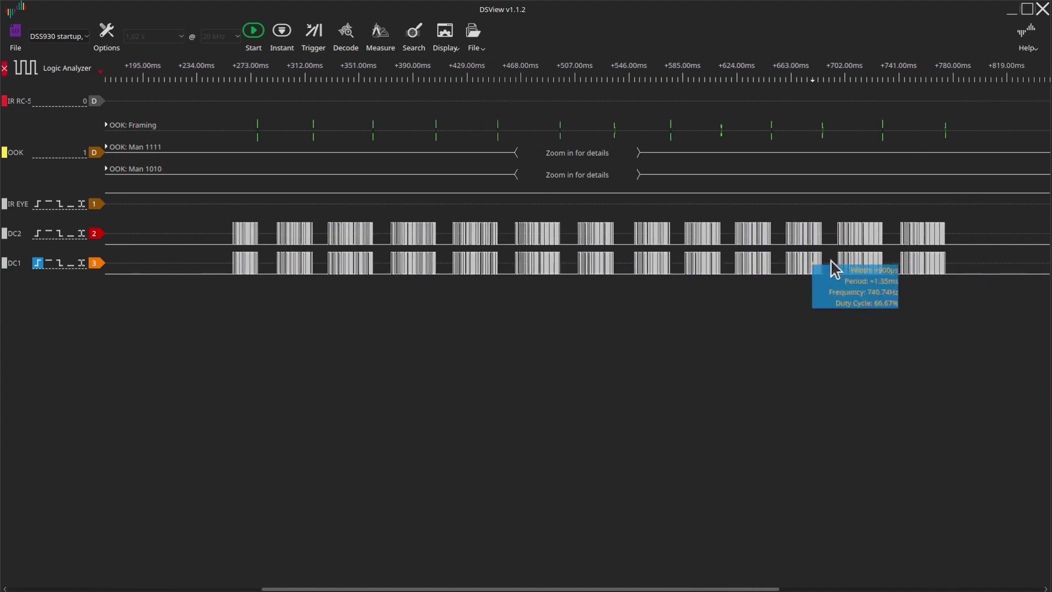
# - Inspect the decoded OOK bits of the second startup burst and its place in the whole sequence
pyautogui.scroll(6, 897, 227)
pyautogui.hscroll(-10, 726, 225)
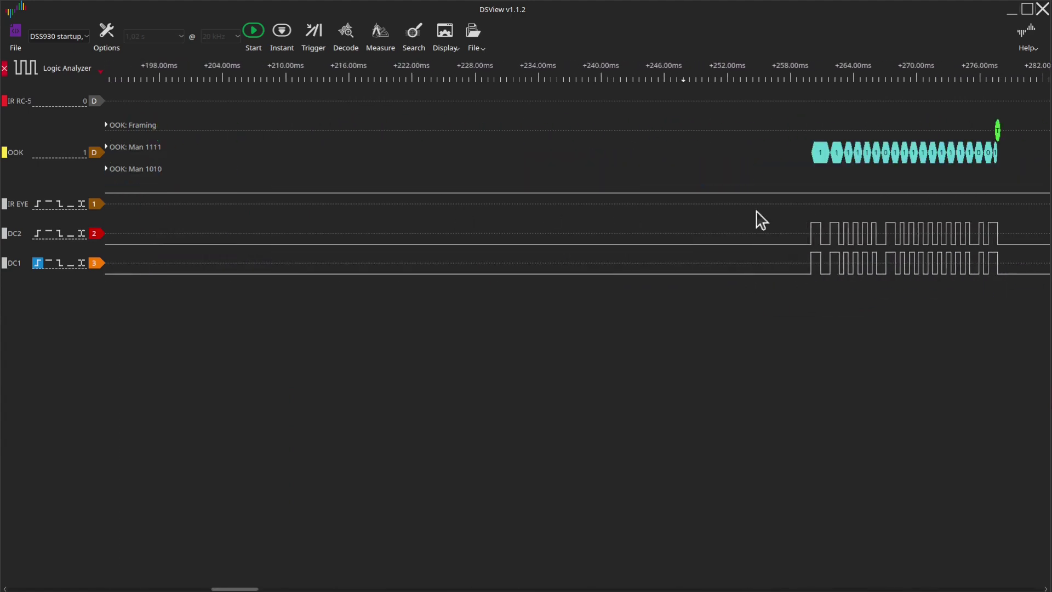
pyautogui.hscroll(-5, 554, 211)
pyautogui.scroll(-8, 548, 252)
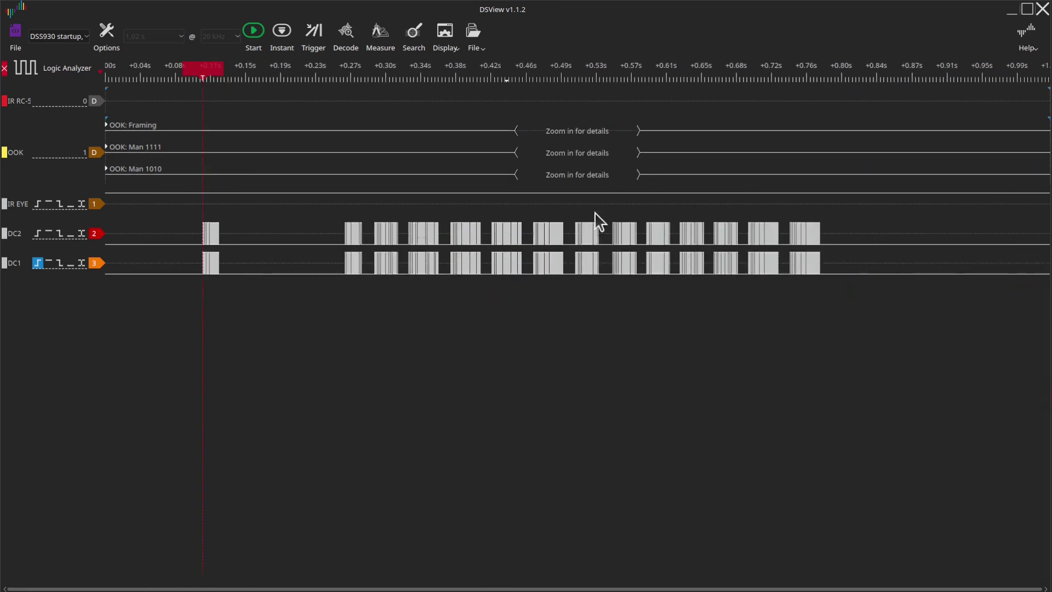
pyautogui.scroll(8, 481, 254)
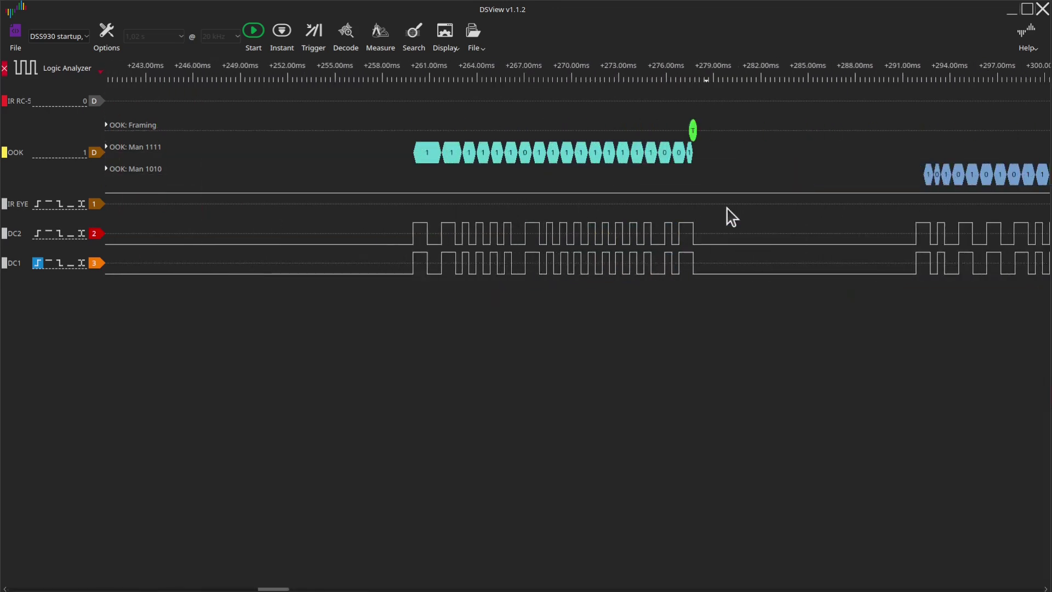
# - Compare the Man 1111 bits of the second startup burst with the Man 1010 bits of the burst that follows it
pyautogui.hscroll(4, 640, 230)
pyautogui.scroll(-1, 553, 226)
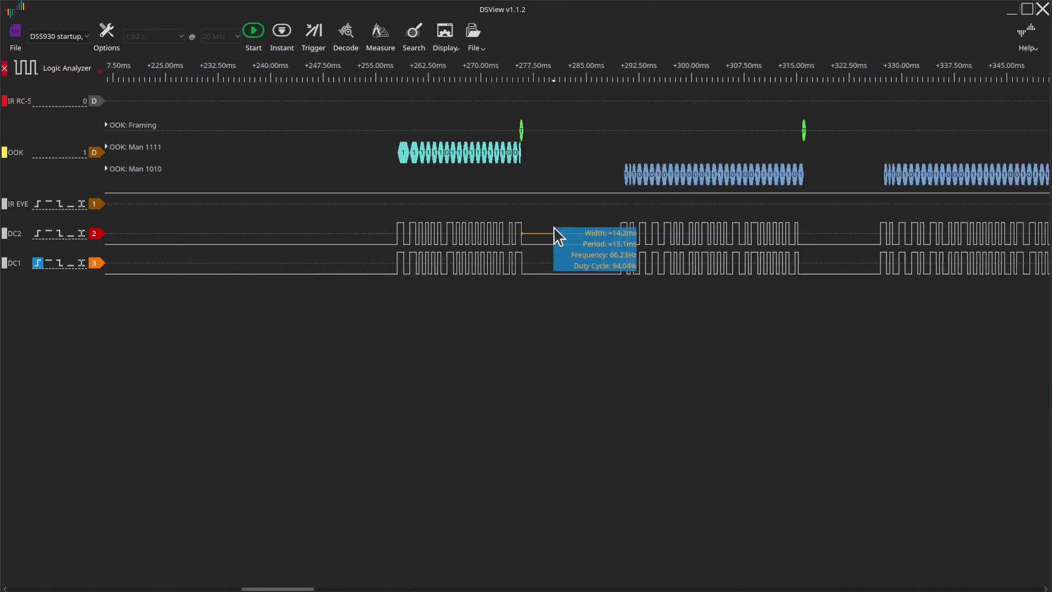
pyautogui.scroll(3, 554, 226)
pyautogui.hscroll(-4, 583, 169)
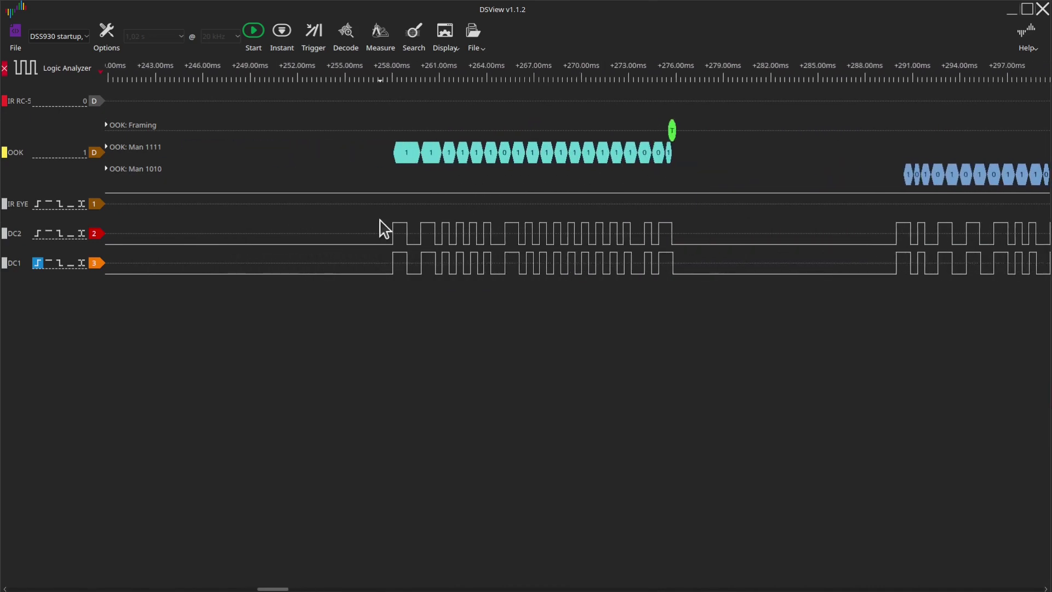
pyautogui.scroll(-4, 397, 218)
pyautogui.scroll(2, 397, 219)
pyautogui.scroll(1, 470, 207)
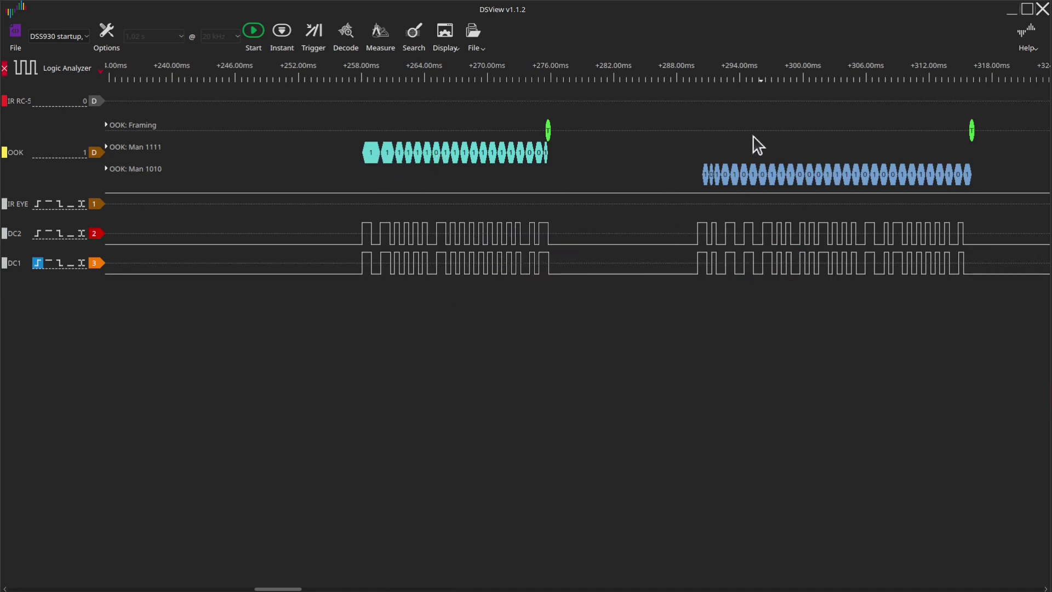
pyautogui.moveTo(786, 207); pyautogui.dragTo(659, 216)
pyautogui.scroll(-2, 660, 216)
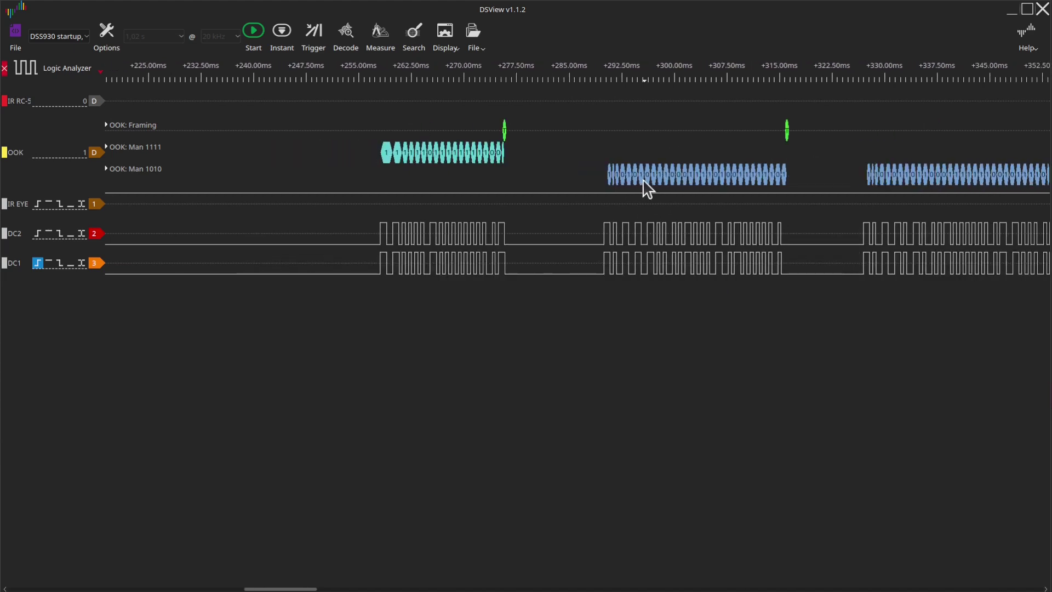
pyautogui.scroll(-2, 658, 204)
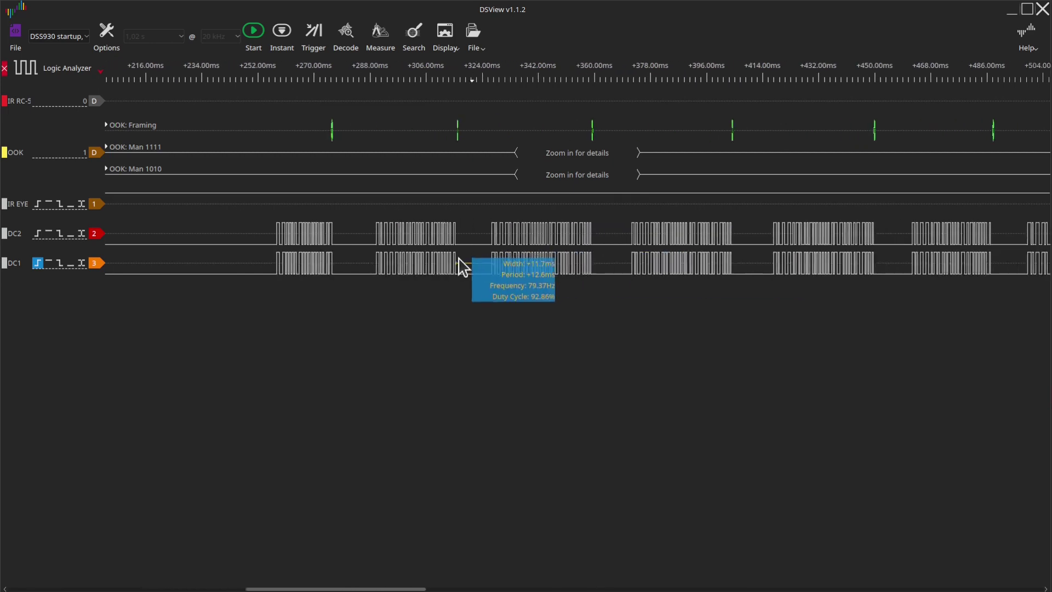
pyautogui.scroll(12, 430, 235)
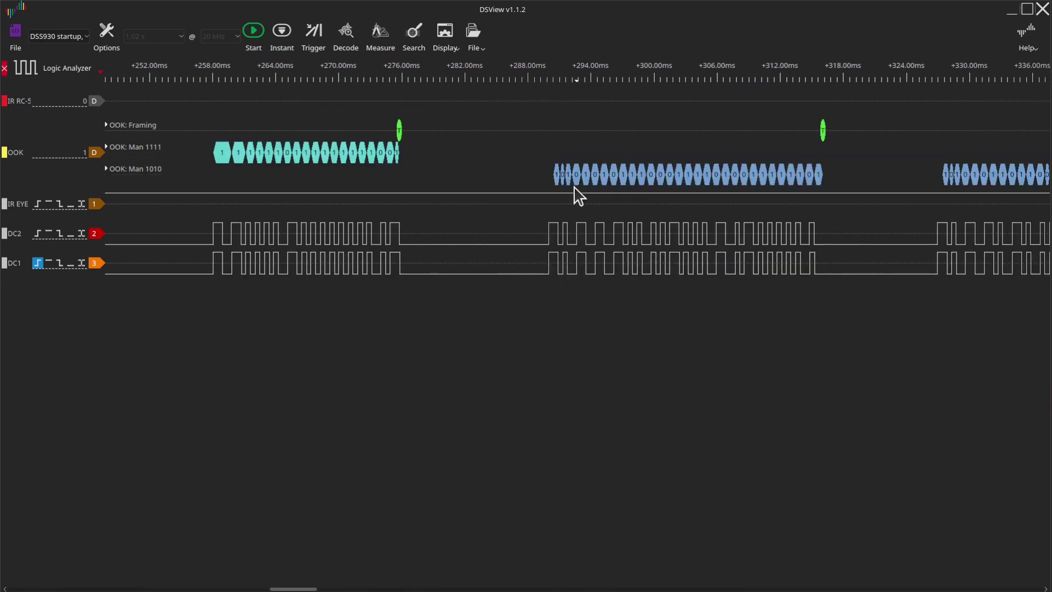
pyautogui.scroll(2, 562, 186)
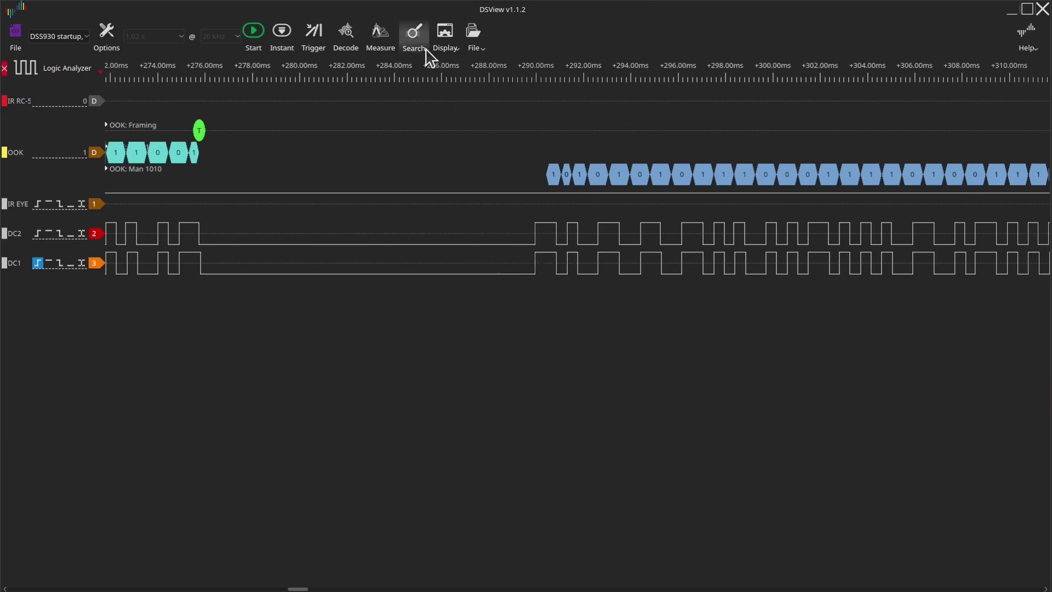
# - Review the OOK decoder's options, including its Man 1111 and Man 1010 rows, without changing them
pyautogui.click(348, 43)
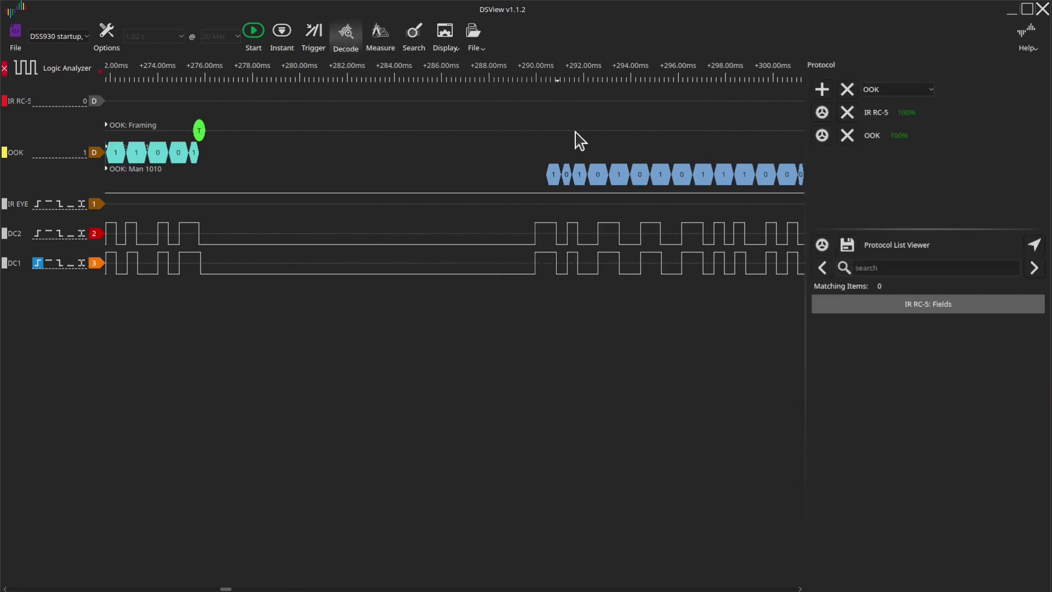
pyautogui.click(821, 137)
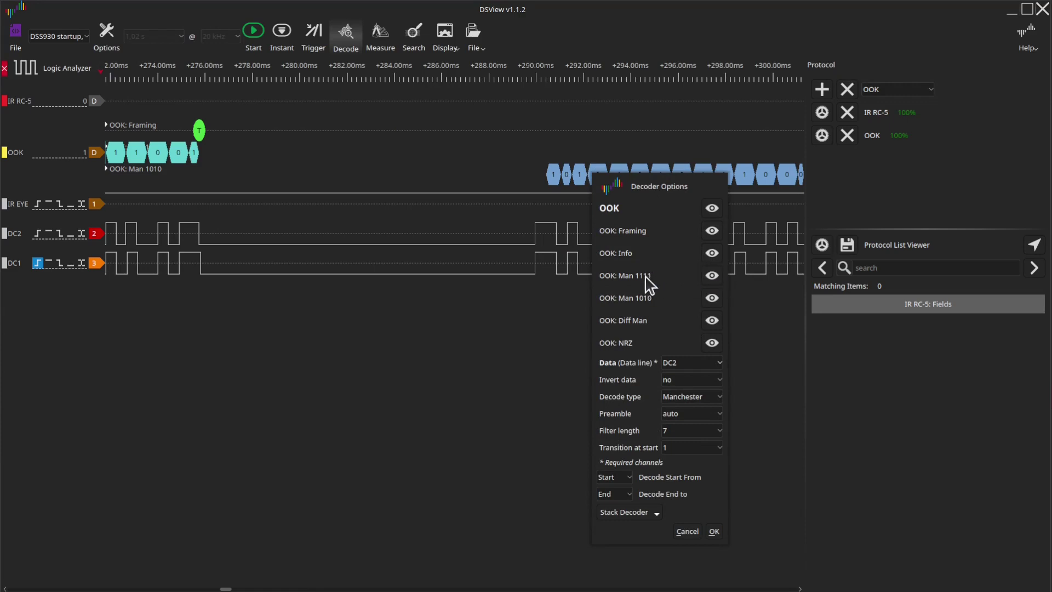
pyautogui.click(687, 531)
pyautogui.moveTo(451, 253)
# - Examine the decoded Manchester bits from the second startup burst through the two bursts after it
pyautogui.scroll(-2, 443, 234)
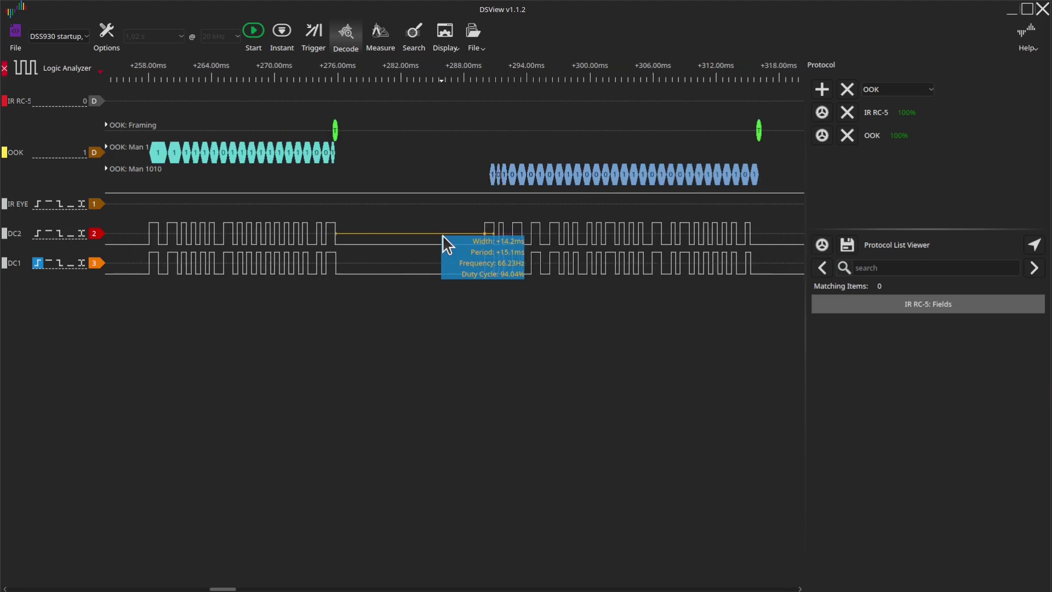
pyautogui.moveTo(399, 211); pyautogui.dragTo(531, 206)
pyautogui.scroll(-2, 530, 212)
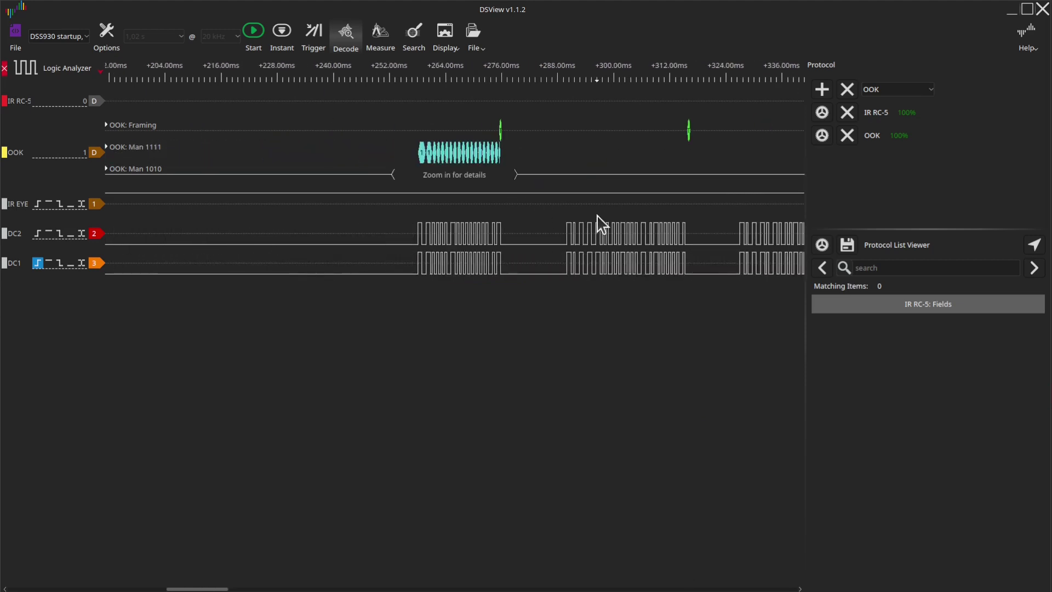
pyautogui.scroll(1, 564, 223)
pyautogui.scroll(2, 490, 201)
pyautogui.moveTo(409, 193); pyautogui.dragTo(608, 189)
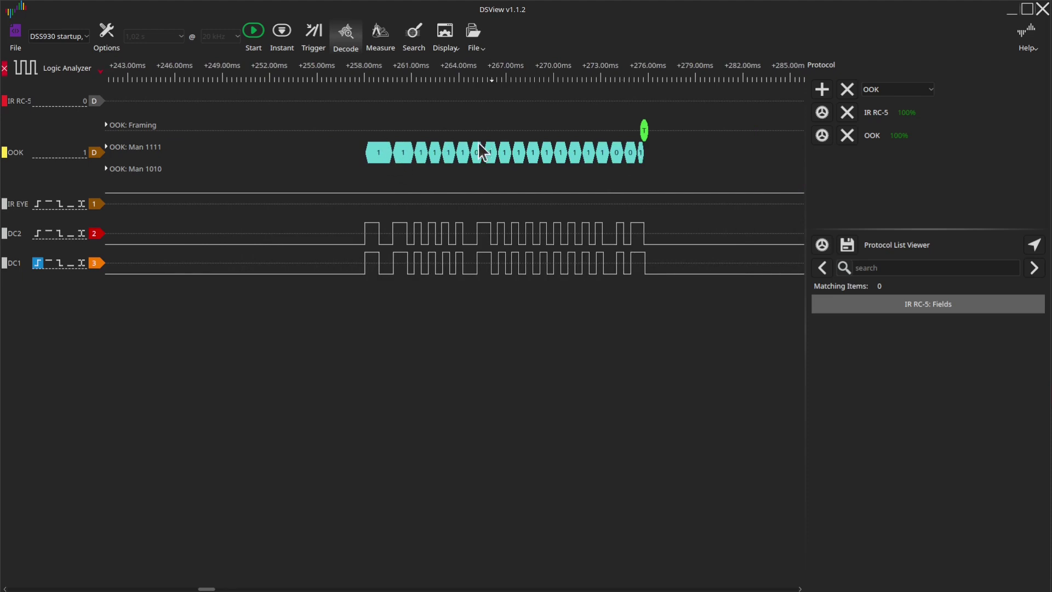
pyautogui.hscroll(3, 672, 205)
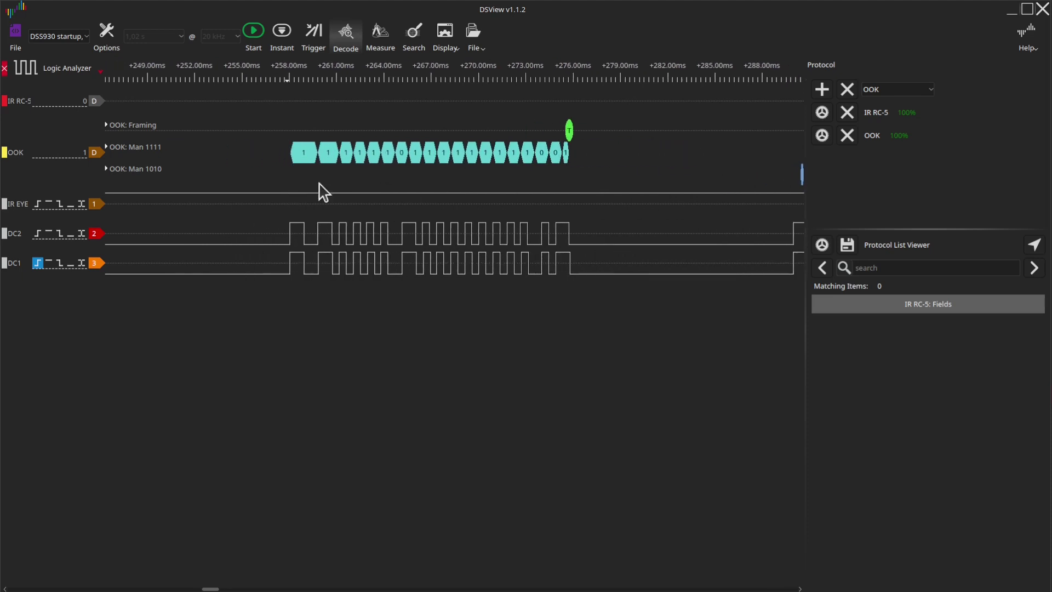
pyautogui.hscroll(15, 706, 203)
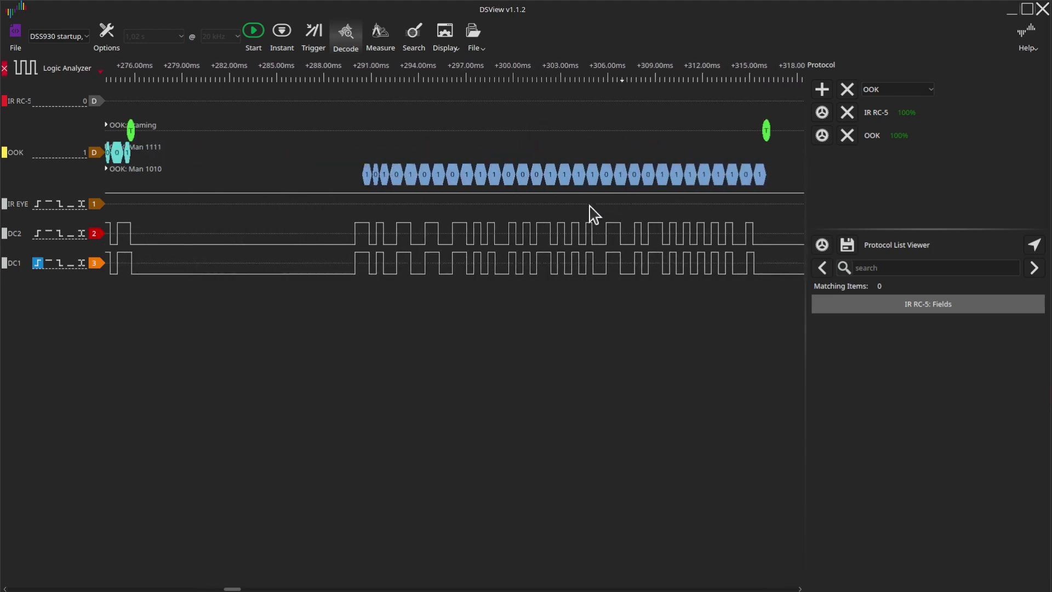
pyautogui.hscroll(18, 671, 205)
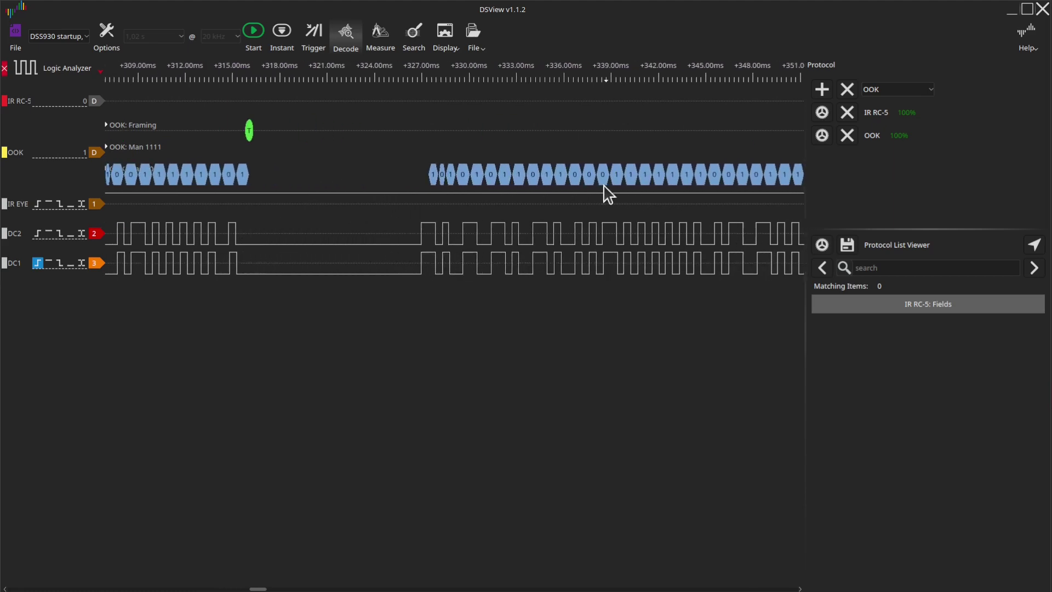
# - Survey the remaining startup bursts on DC2 and DC1 through the final one, checking their Man 1010 bits
pyautogui.scroll(-2, 707, 208)
pyautogui.hscroll(4, 582, 252)
pyautogui.scroll(-2, 695, 218)
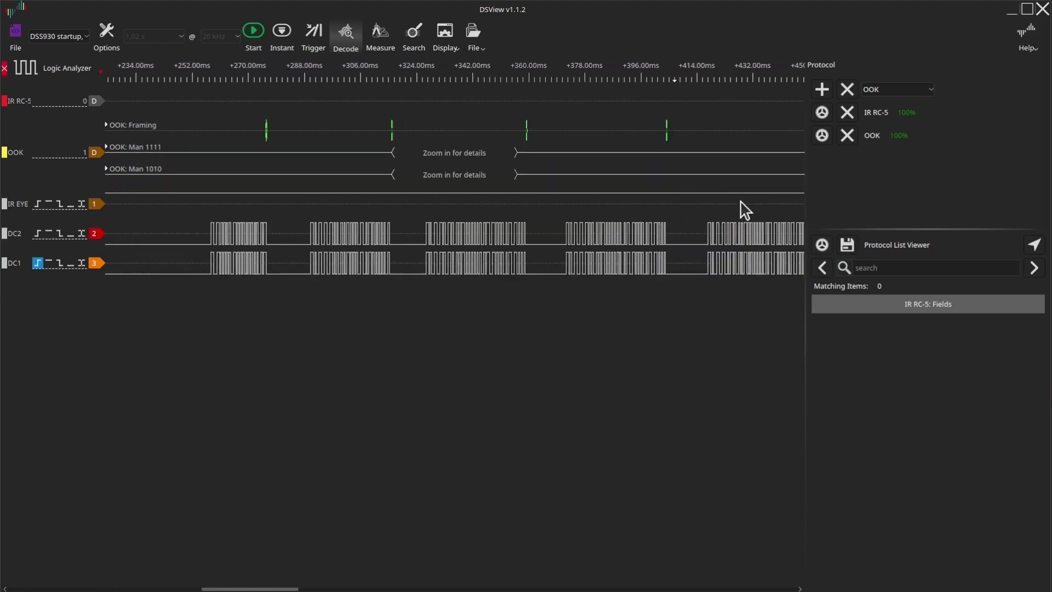
pyautogui.hscroll(3, 376, 216)
pyautogui.scroll(3, 695, 216)
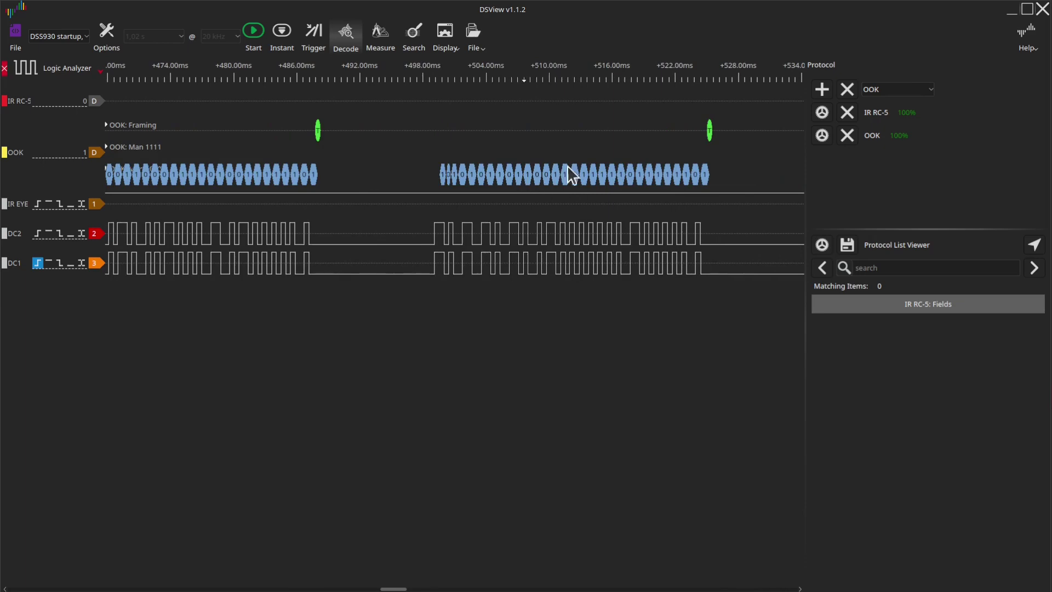
pyautogui.scroll(-2, 653, 202)
pyautogui.hscroll(12, 277, 207)
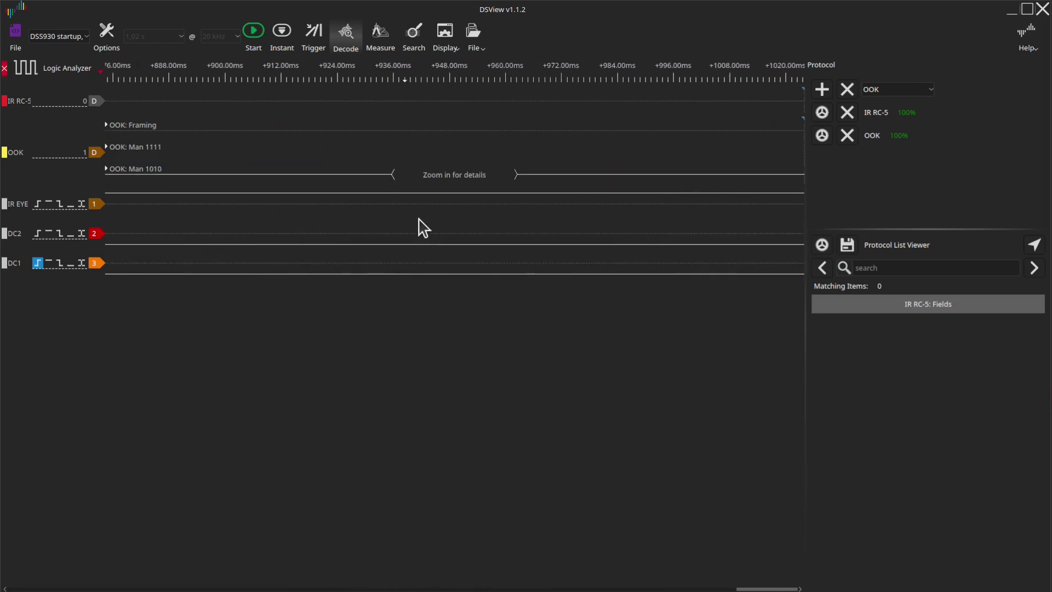
pyautogui.scroll(-4, 467, 222)
pyautogui.scroll(8, 569, 222)
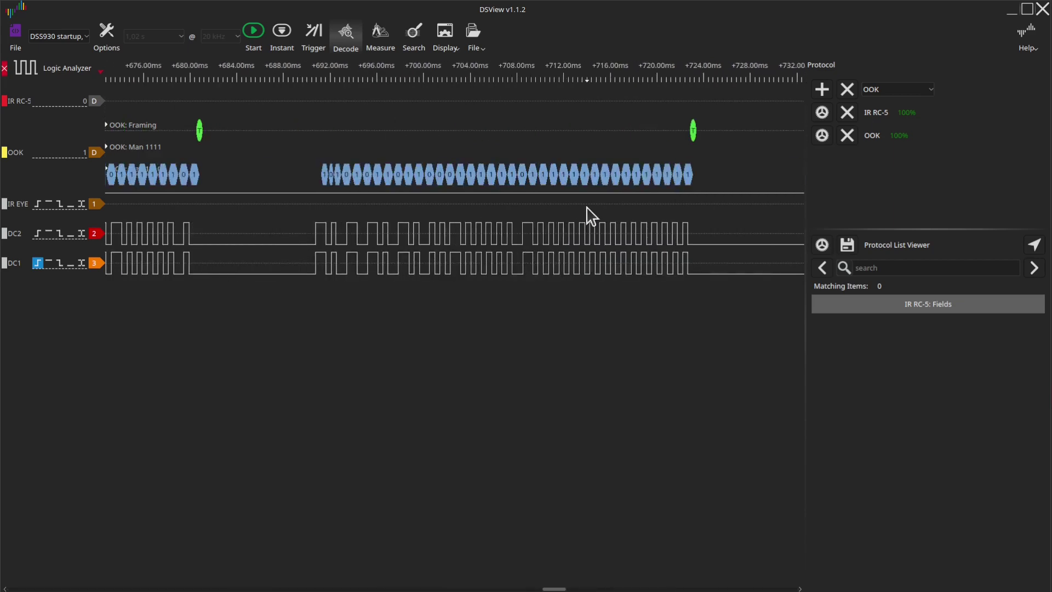
pyautogui.scroll(-8, 475, 206)
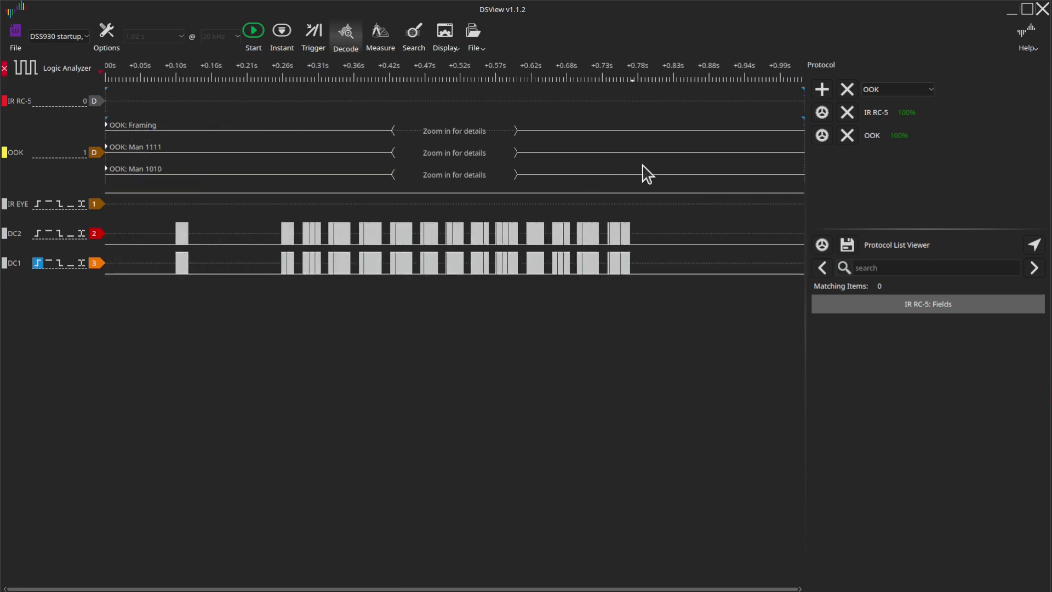
# - Stack the OOK visualisation decoder on the OOK decoder, displaying data as Nibble - Hex with sync length 4
pyautogui.scroll(1, 362, 176)
pyautogui.scroll(2, 282, 171)
pyautogui.scroll(5, 442, 208)
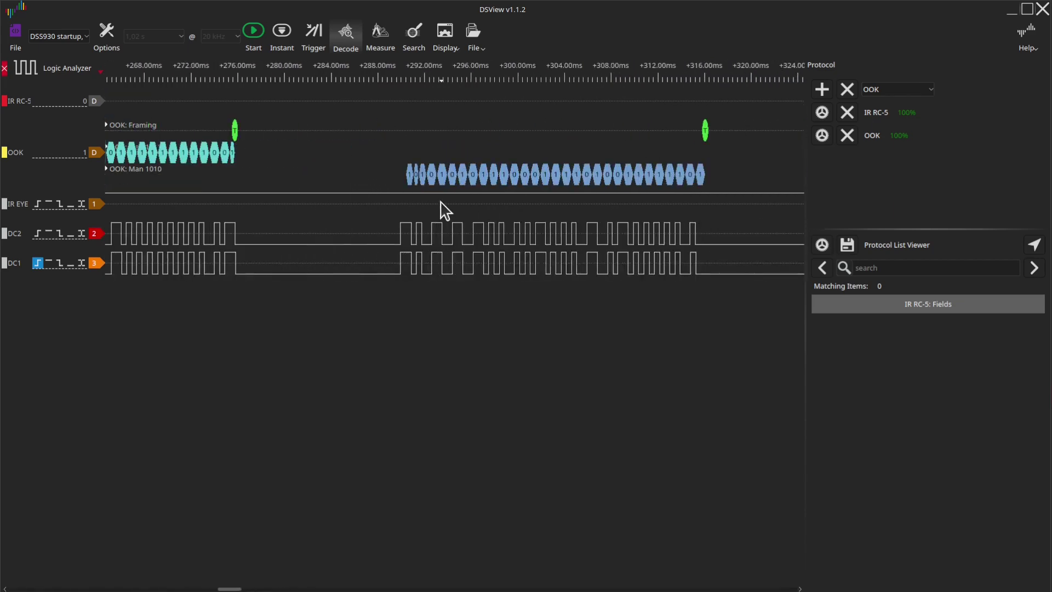
pyautogui.scroll(-1, 570, 219)
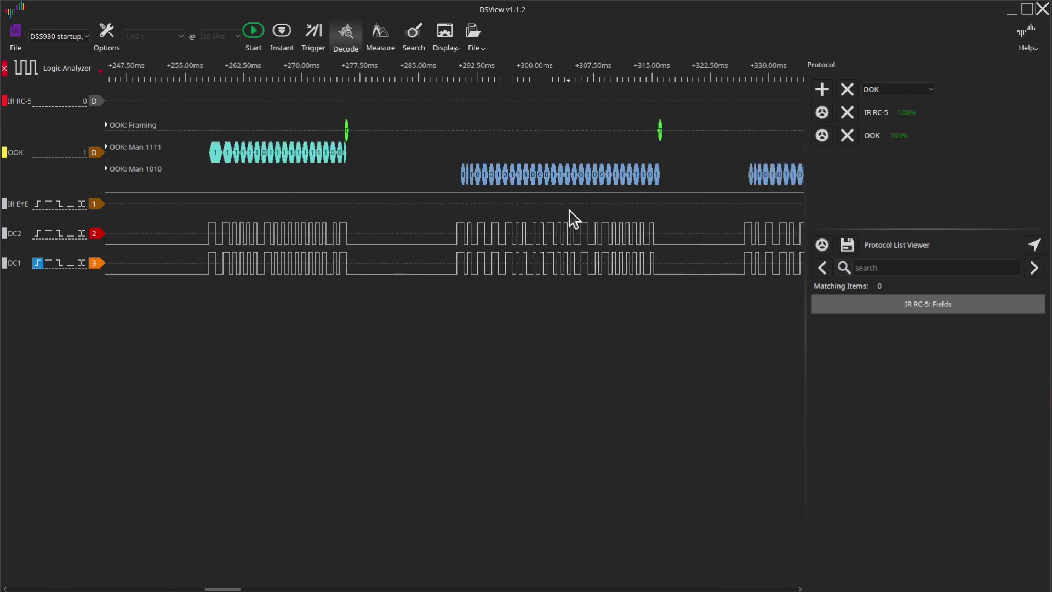
pyautogui.click(822, 135)
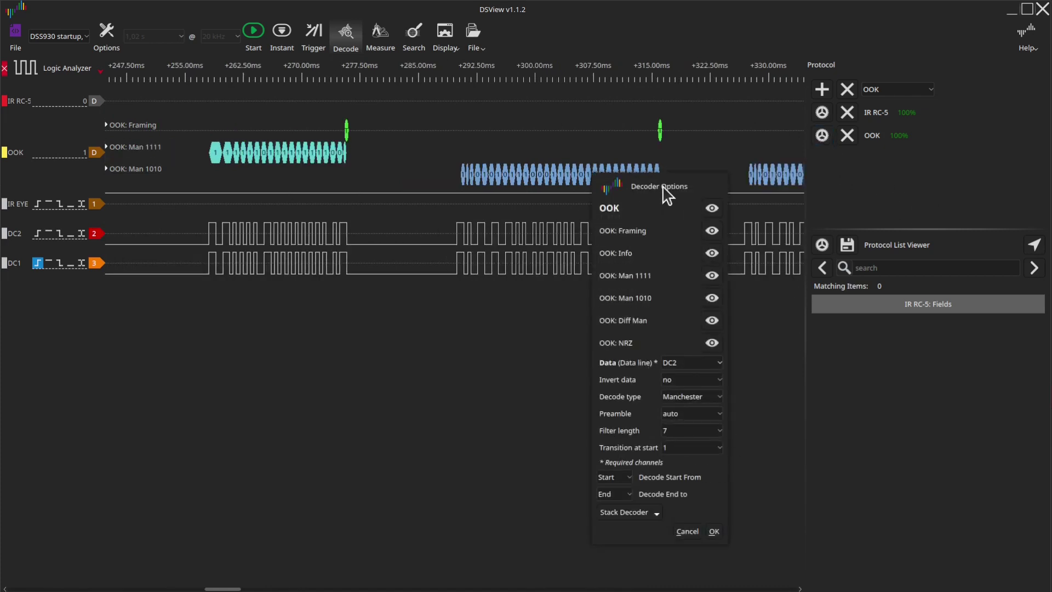
pyautogui.click(648, 513)
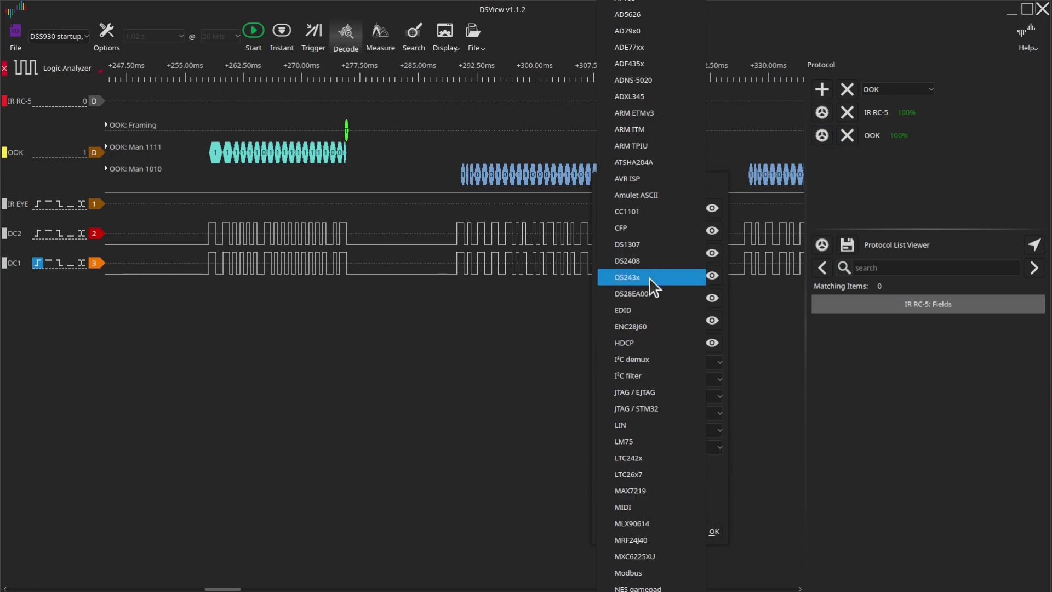
pyautogui.click(694, 292)
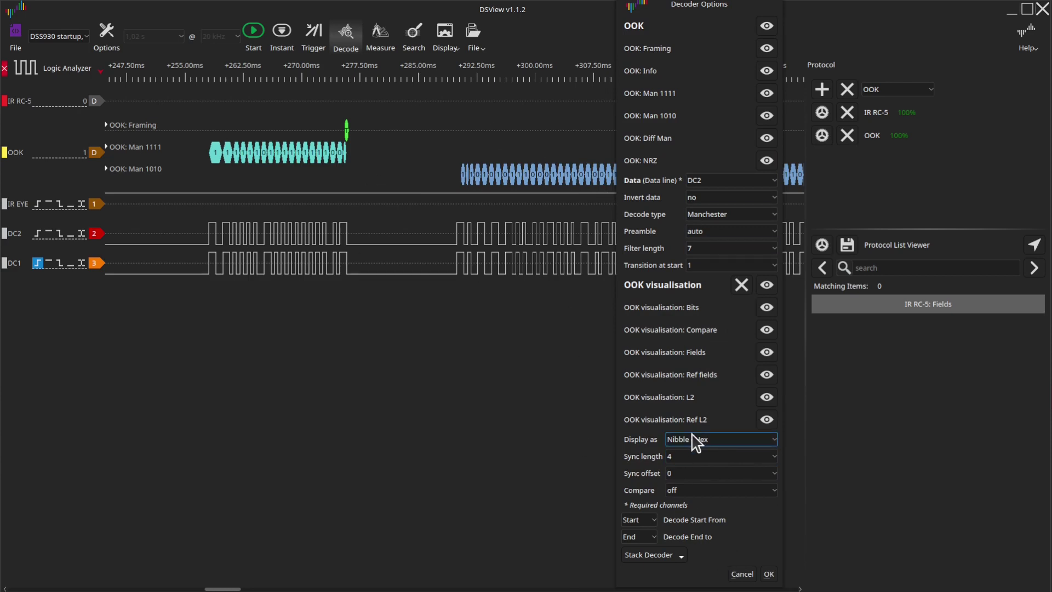
pyautogui.click(769, 574)
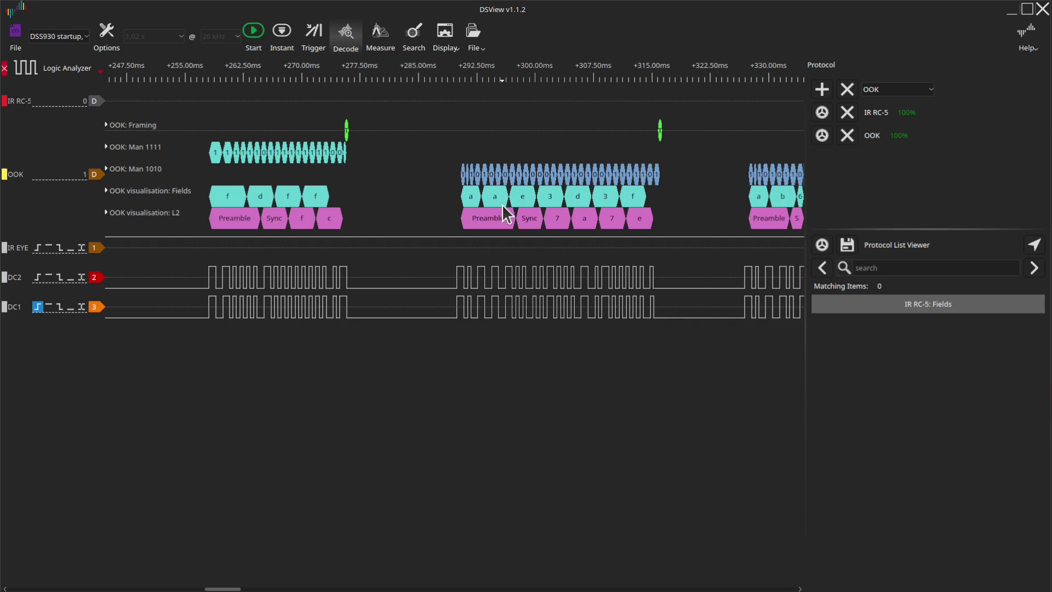
# - Check the new visualisation rows against the bursts and hide the OOK visualisation: L2 row
pyautogui.hscroll(3, 475, 198)
pyautogui.hscroll(-1, 466, 175)
pyautogui.hscroll(-1, 284, 183)
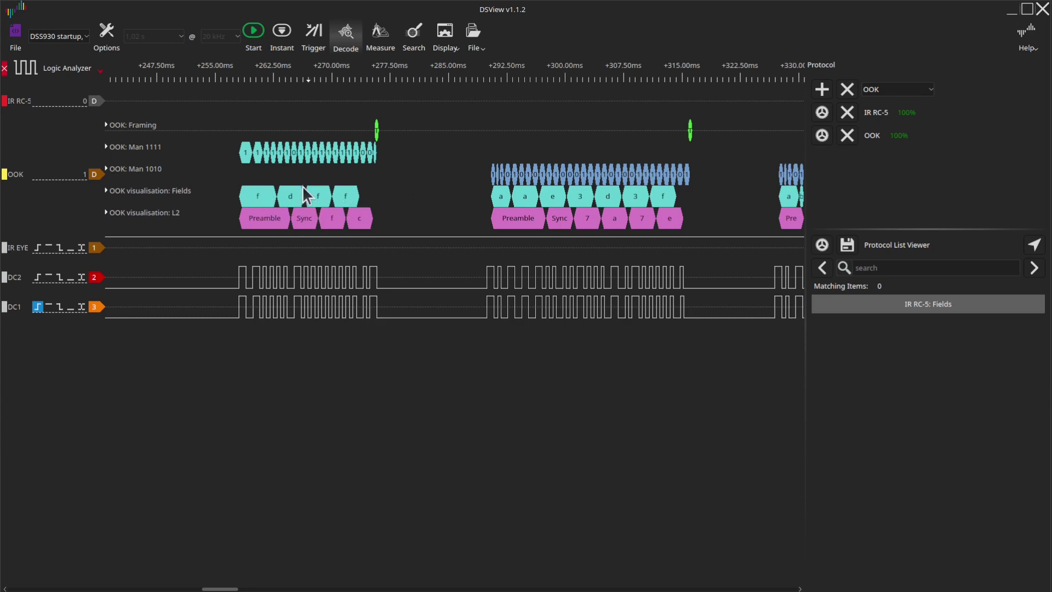
pyautogui.moveTo(493, 225); pyautogui.dragTo(423, 237)
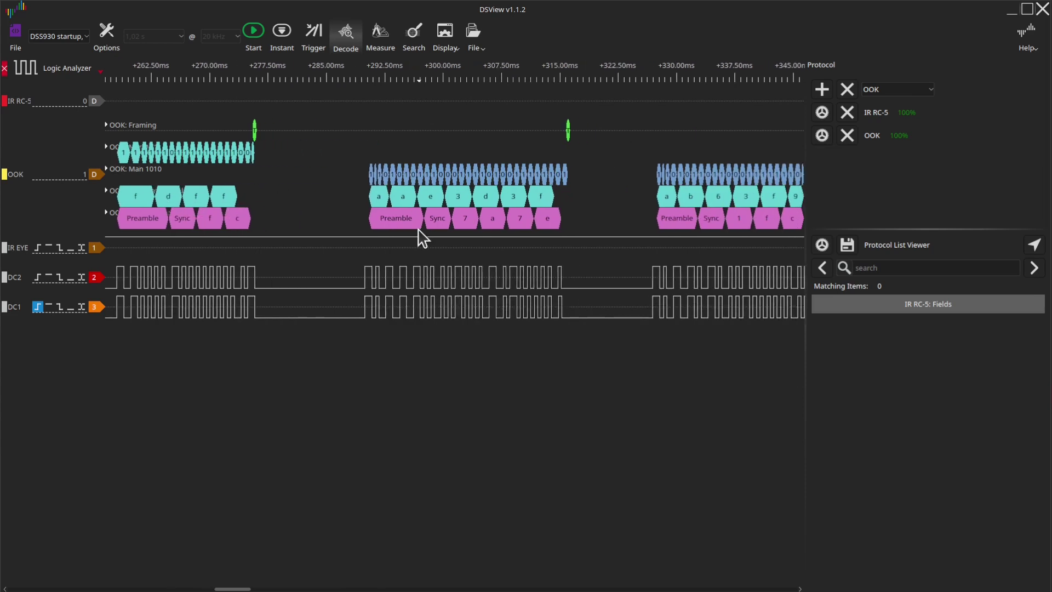
pyautogui.click(823, 137)
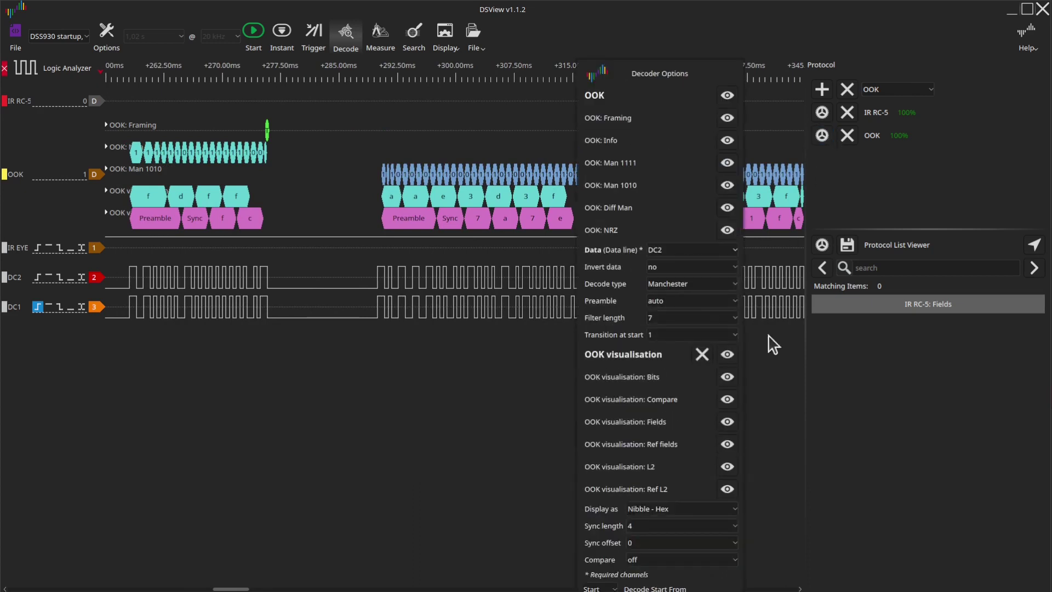
pyautogui.click(727, 466)
pyautogui.press('Return')
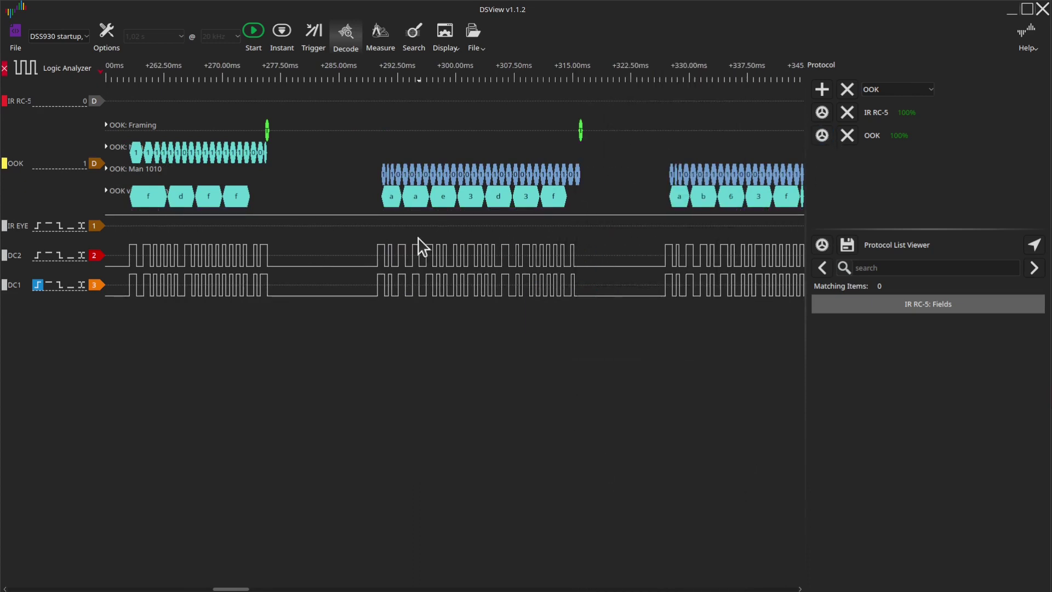
# - Compare the hex nibbles in the OOK visualisation: Fields row across the third startup burst and the bursts following it
pyautogui.hscroll(-2, 427, 220)
pyautogui.scroll(2, 430, 186)
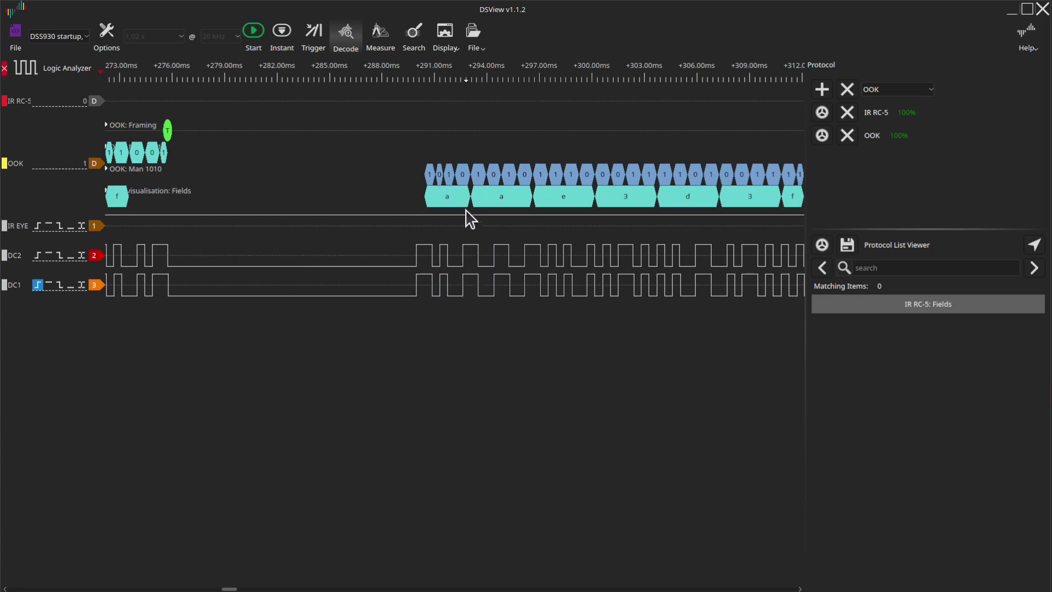
pyautogui.moveTo(568, 235); pyautogui.dragTo(428, 248)
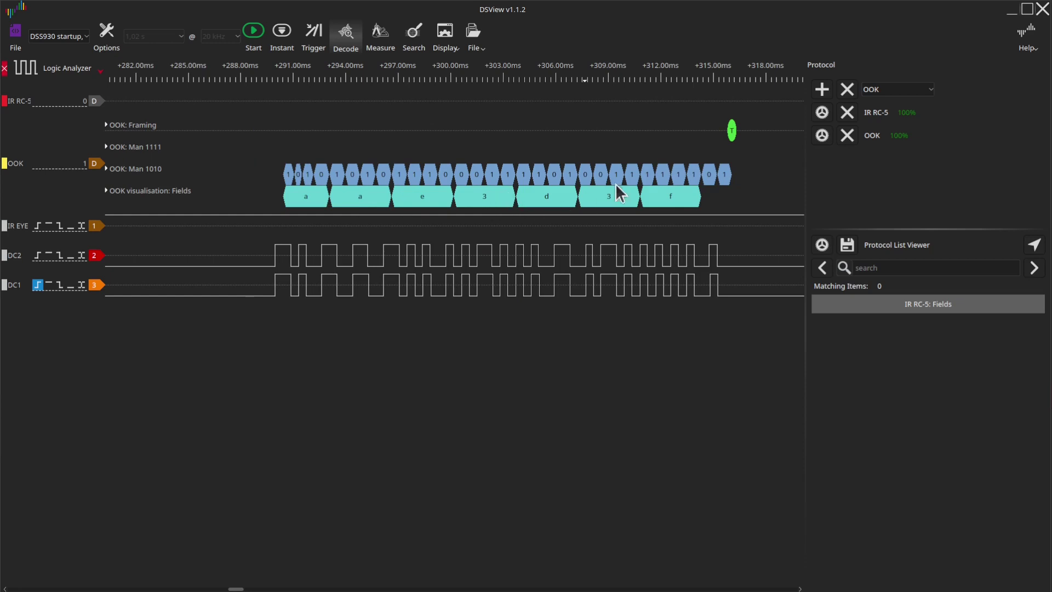
pyautogui.scroll(-5, 584, 193)
pyautogui.scroll(4, 315, 218)
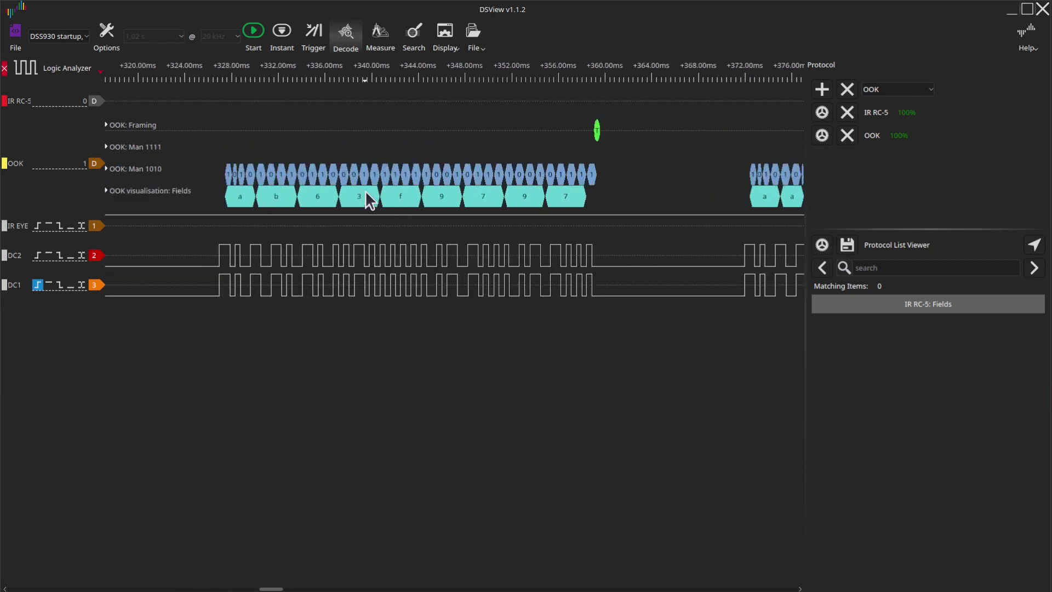
pyautogui.scroll(-2, 612, 206)
pyautogui.scroll(2, 410, 223)
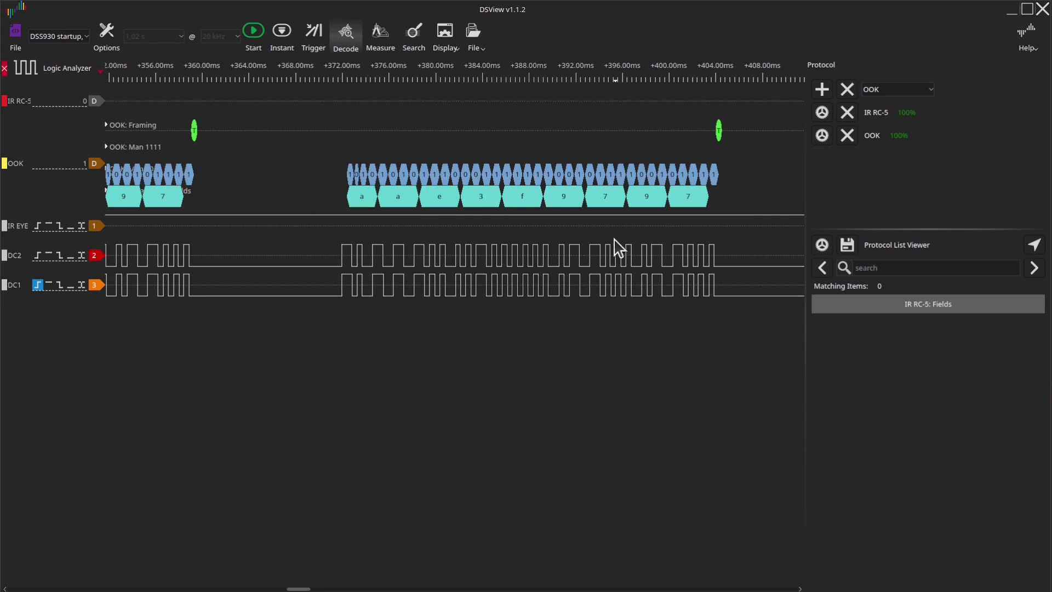
pyautogui.scroll(-2, 617, 249)
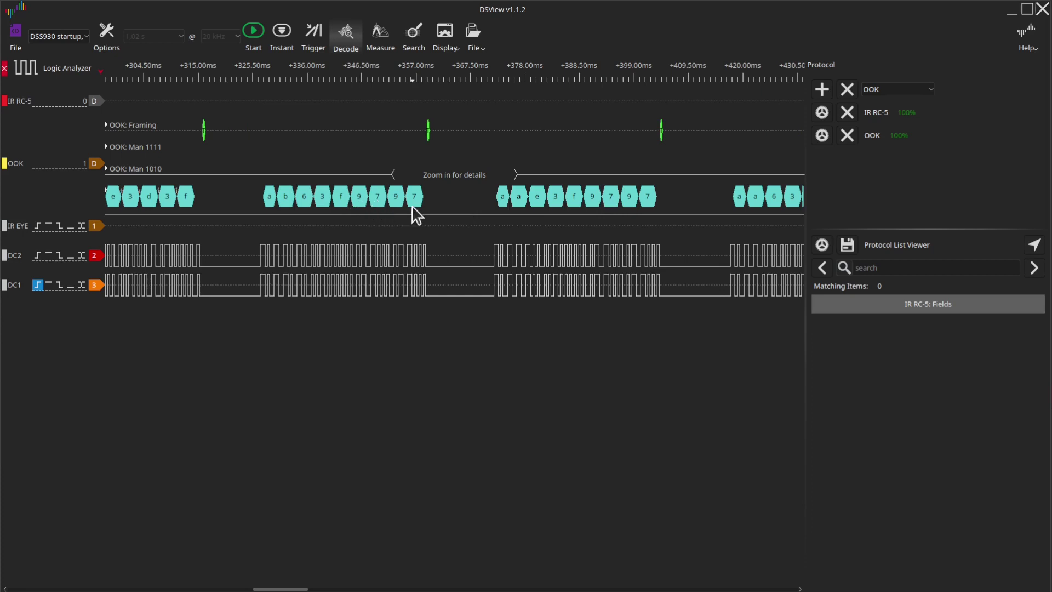
# - Switch to the DSS COMMAND MANCHESTER DECODING.ods spreadsheet and examine the System A, B and C codes in the default volume row
pyautogui.hscroll(4, 624, 209)
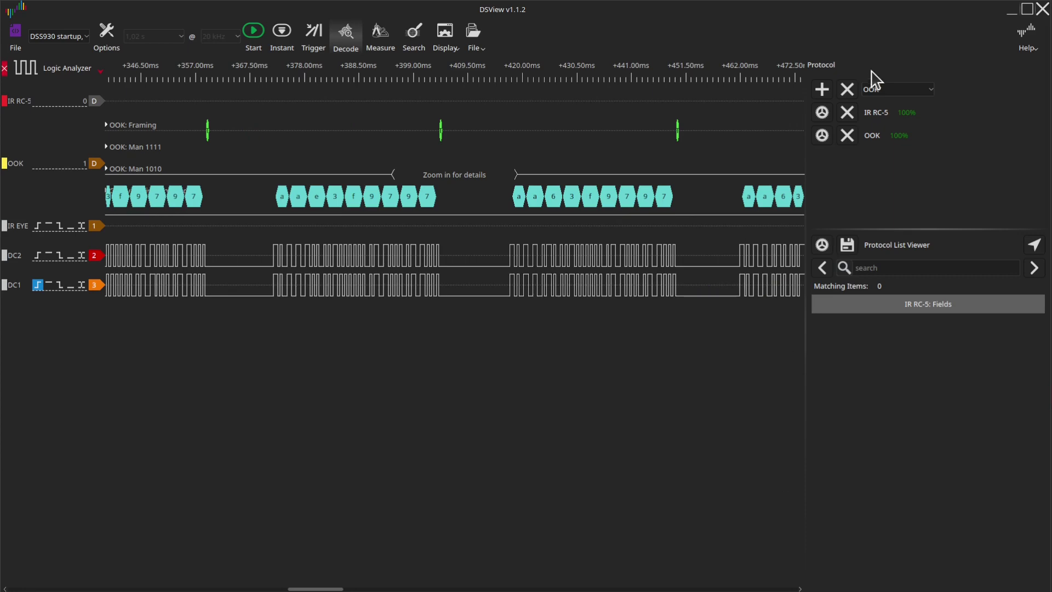
pyautogui.click(1011, 16)
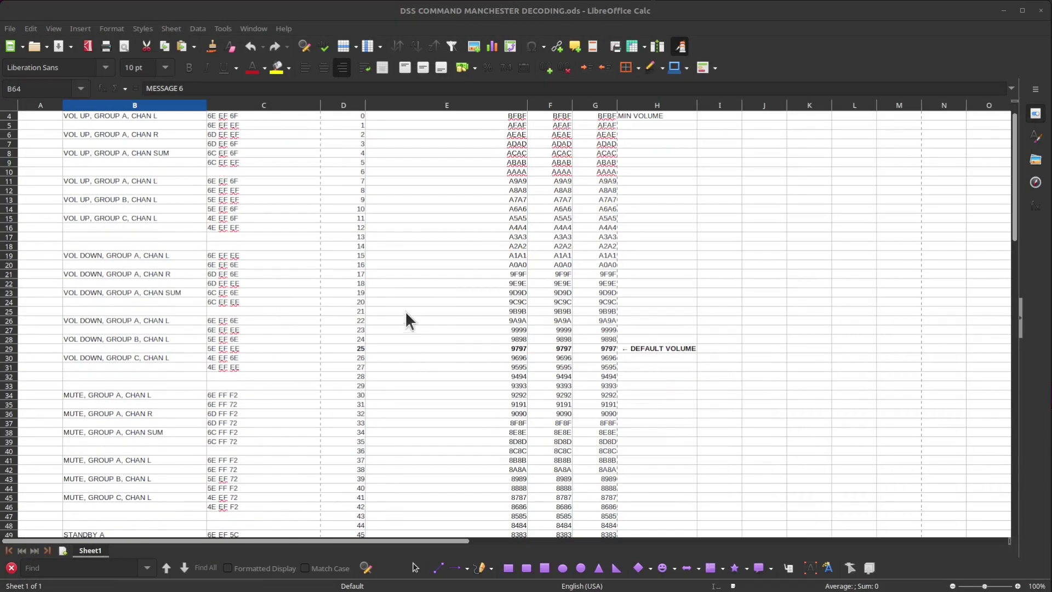
pyautogui.click(585, 137)
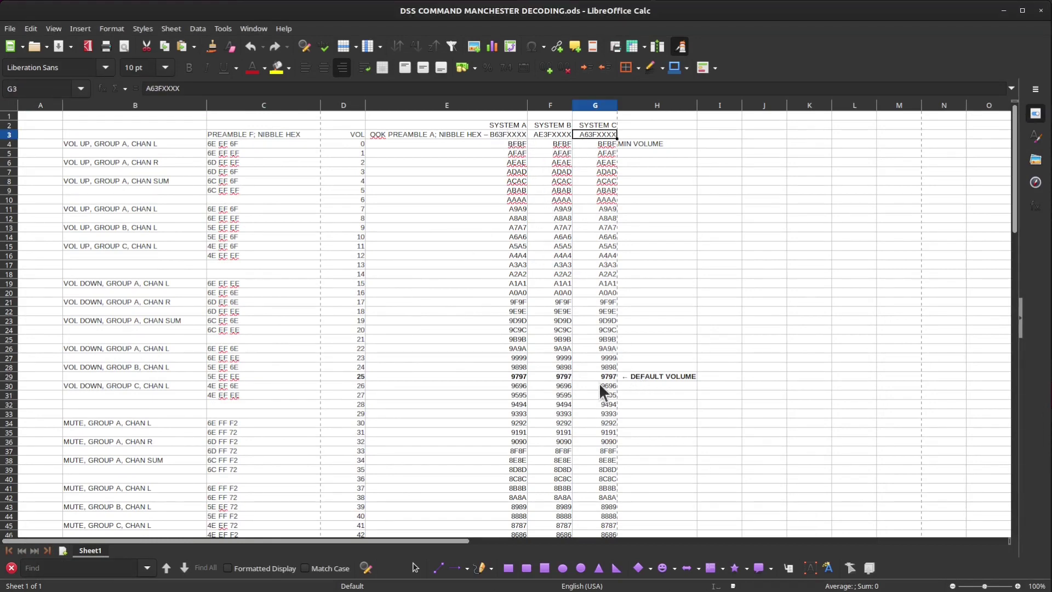
pyautogui.moveTo(614, 376); pyautogui.dragTo(498, 376)
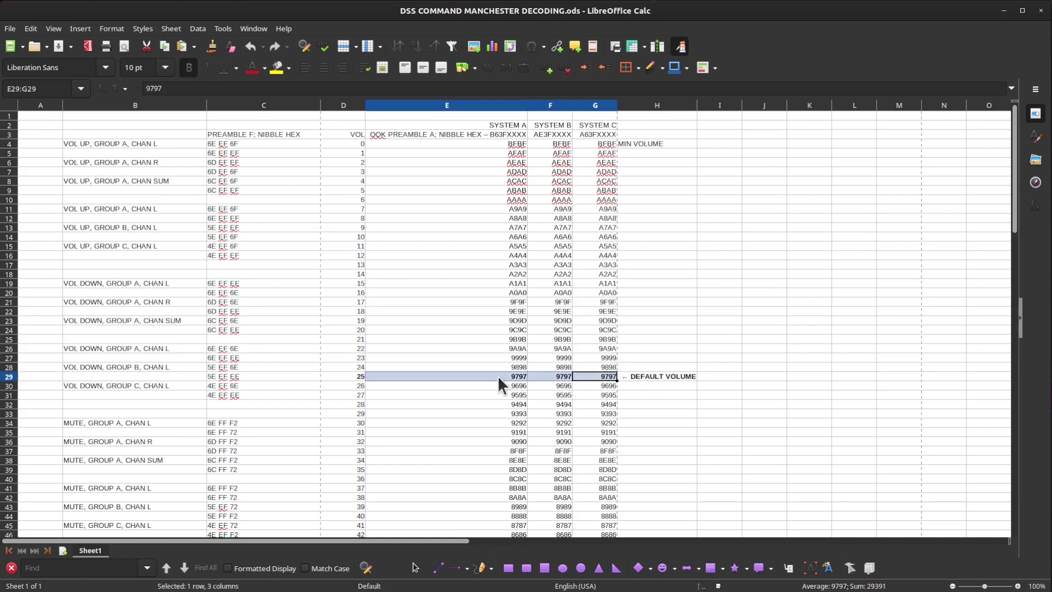
pyautogui.click(603, 366)
pyautogui.click(604, 377)
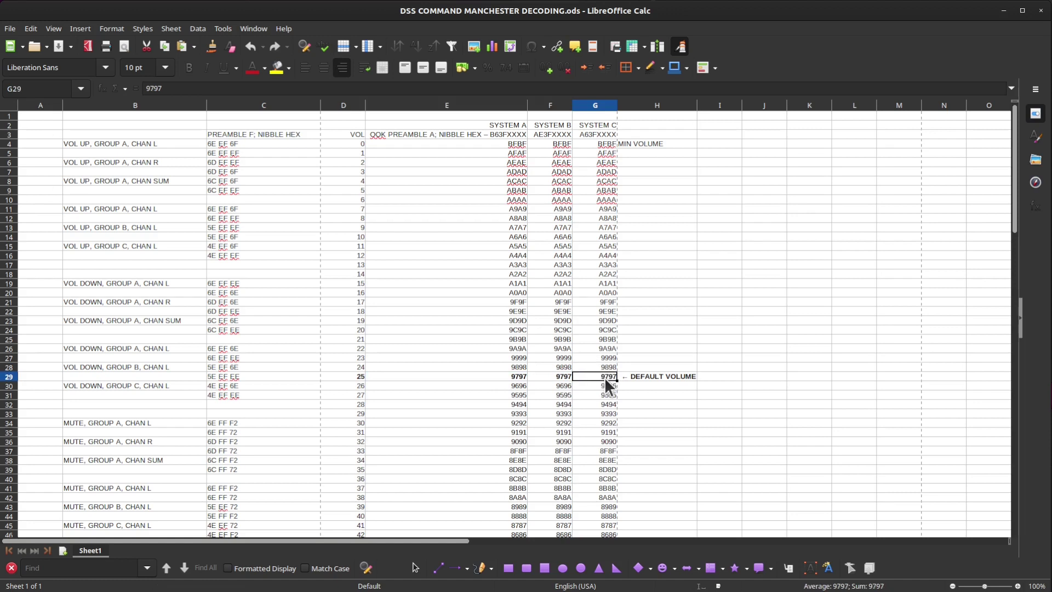
# - Follow the System C volume codes from volume 24 up the table to the minimum volume row
pyautogui.click(603, 366)
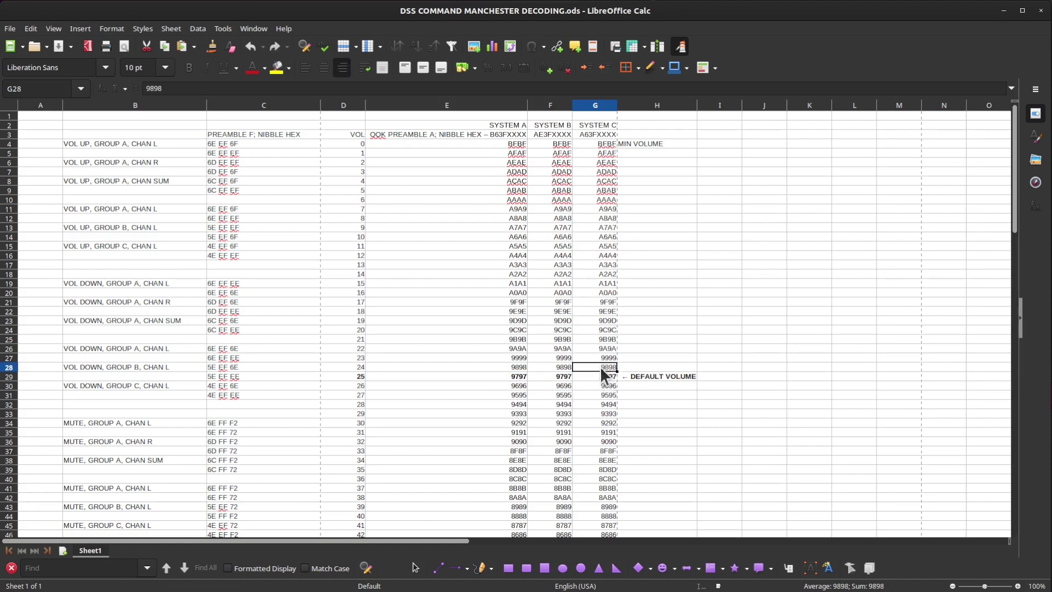
pyautogui.click(598, 352)
pyautogui.click(603, 210)
pyautogui.click(606, 155)
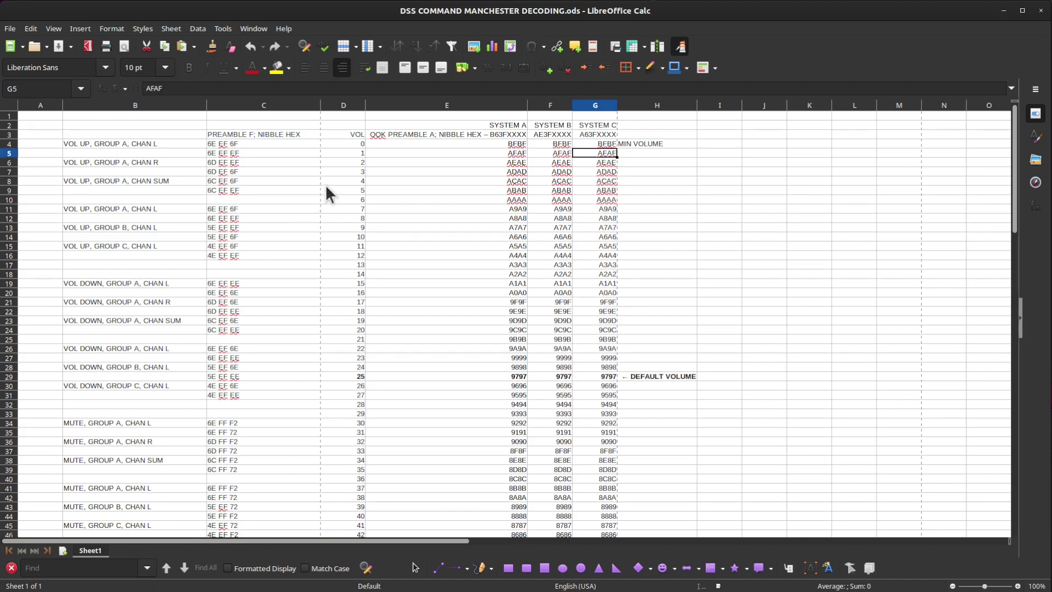
pyautogui.click(597, 146)
# - Highlight the default volume row from the volume number to its label, and check System C's last two codes up to maximum volume
pyautogui.scroll(-5, 607, 285)
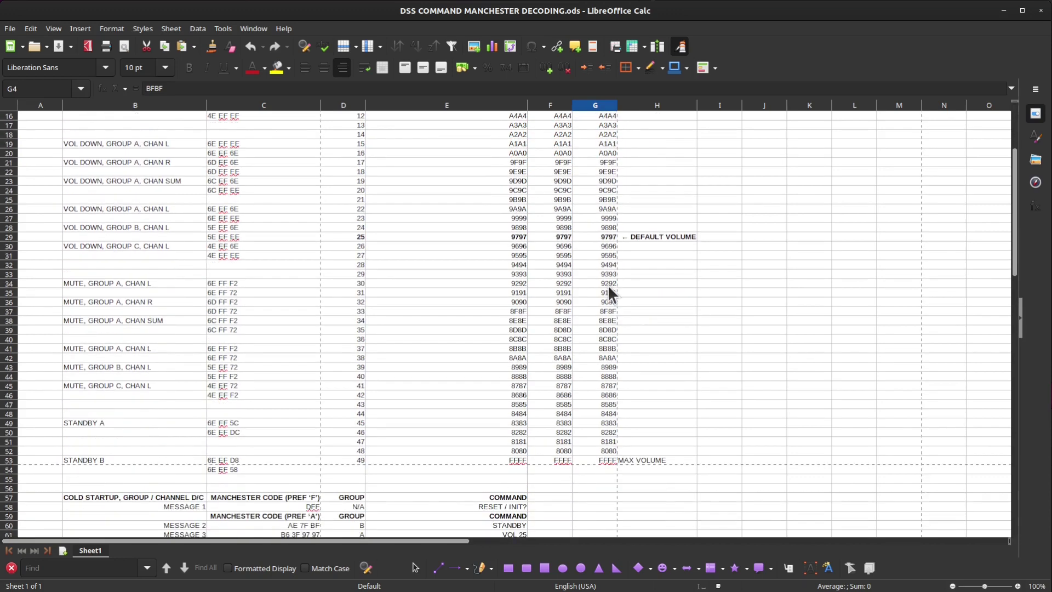
pyautogui.moveTo(343, 237); pyautogui.dragTo(634, 244)
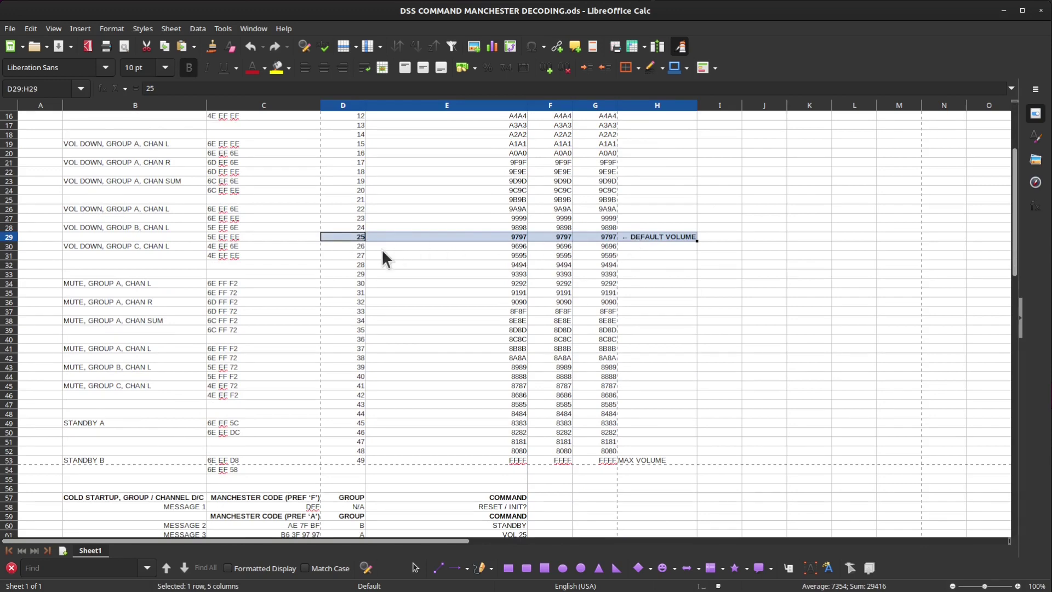
pyautogui.moveTo(667, 236); pyautogui.dragTo(354, 237)
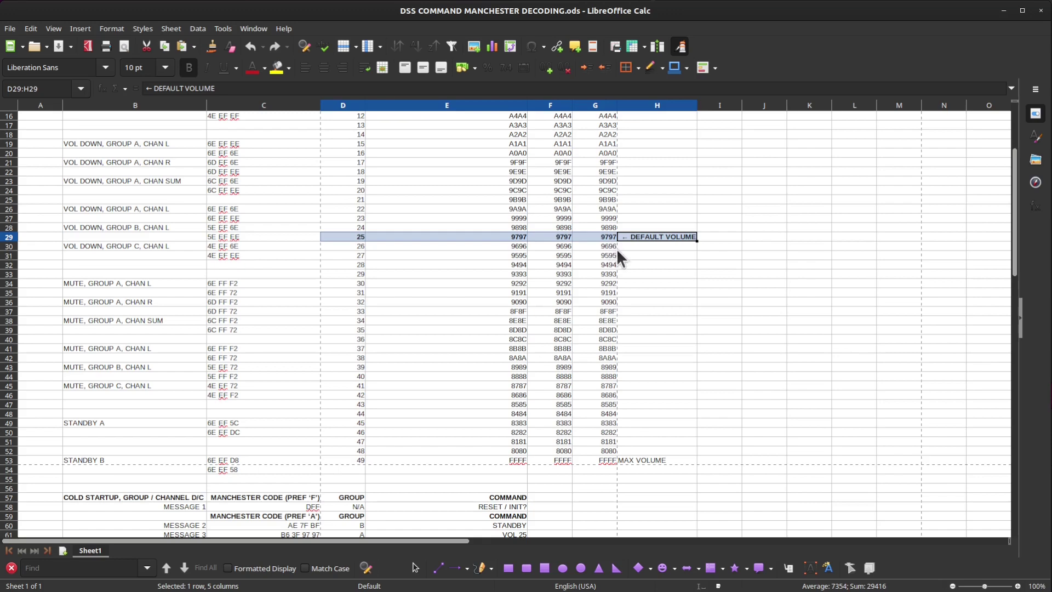
pyautogui.click(606, 451)
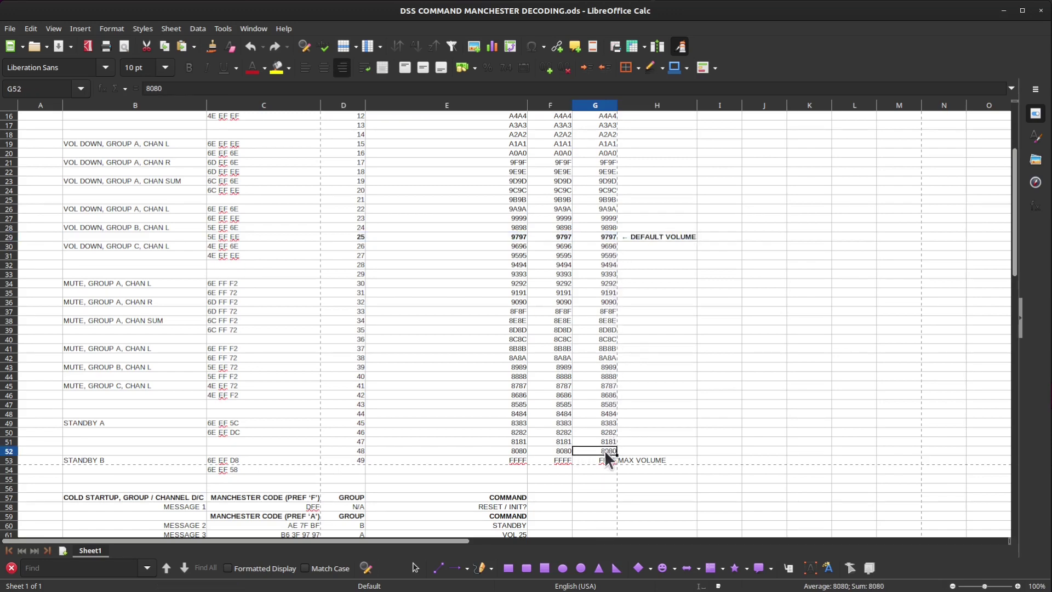
pyautogui.click(606, 459)
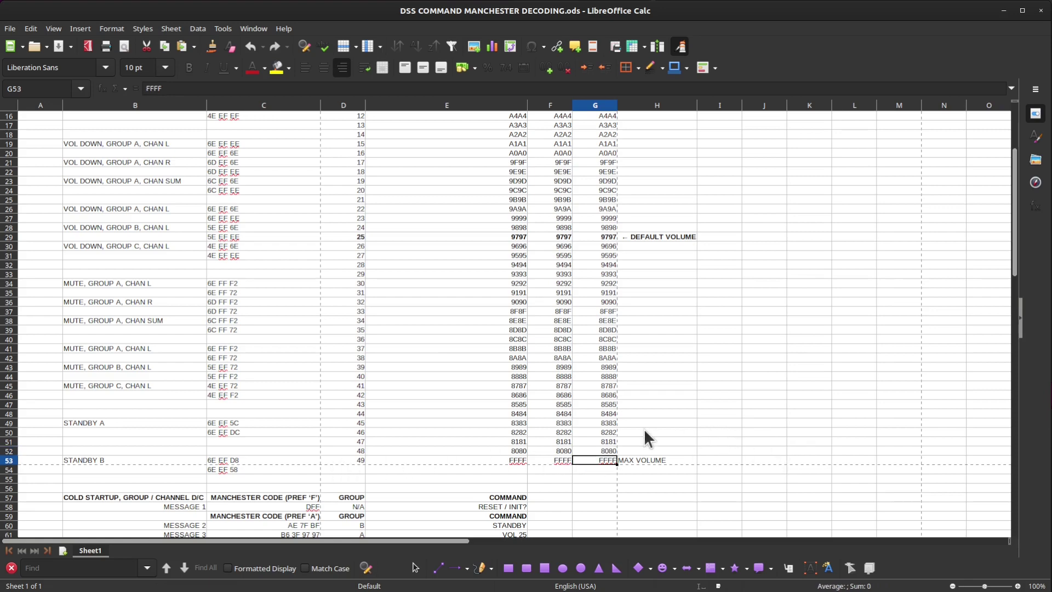
# - Review the full volume code table and highlight the cold startup message table below it
pyautogui.scroll(5, 646, 428)
pyautogui.scroll(-4, 646, 426)
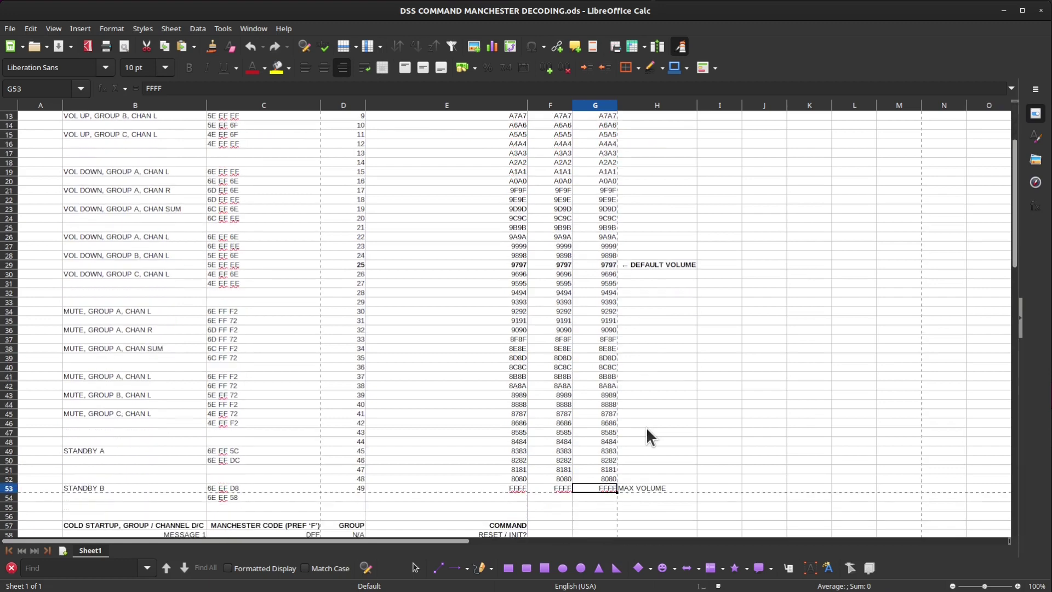
pyautogui.scroll(4, 646, 430)
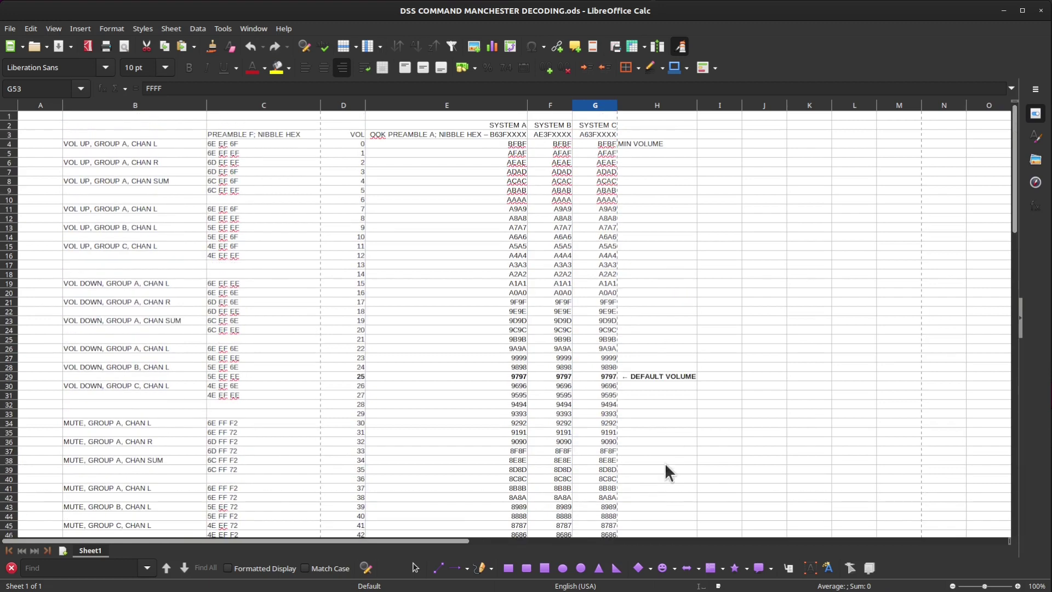
pyautogui.scroll(-12, 542, 345)
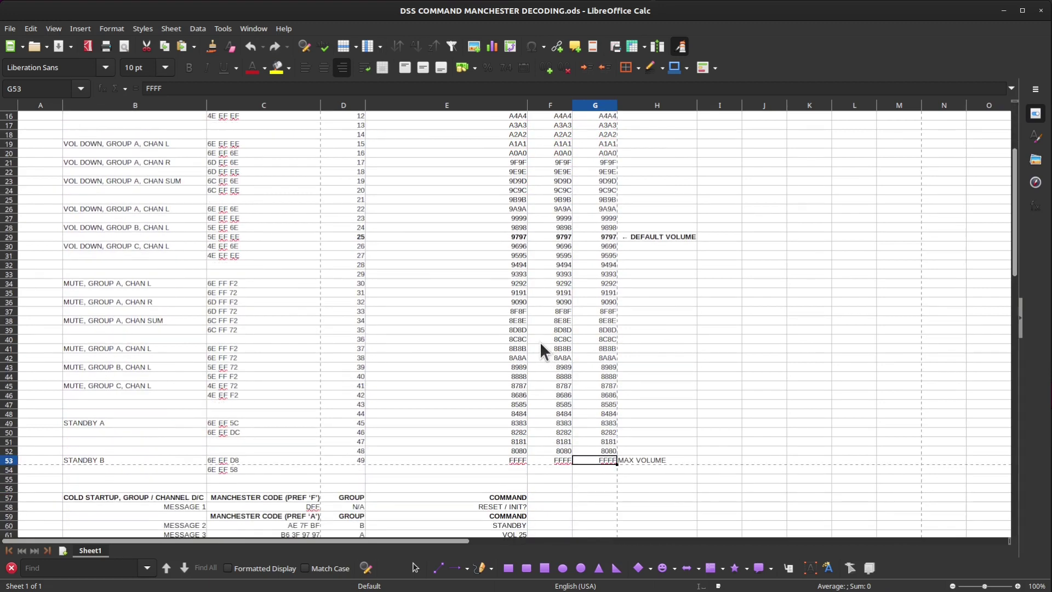
pyautogui.scroll(4, 421, 348)
pyautogui.scroll(-10, 420, 347)
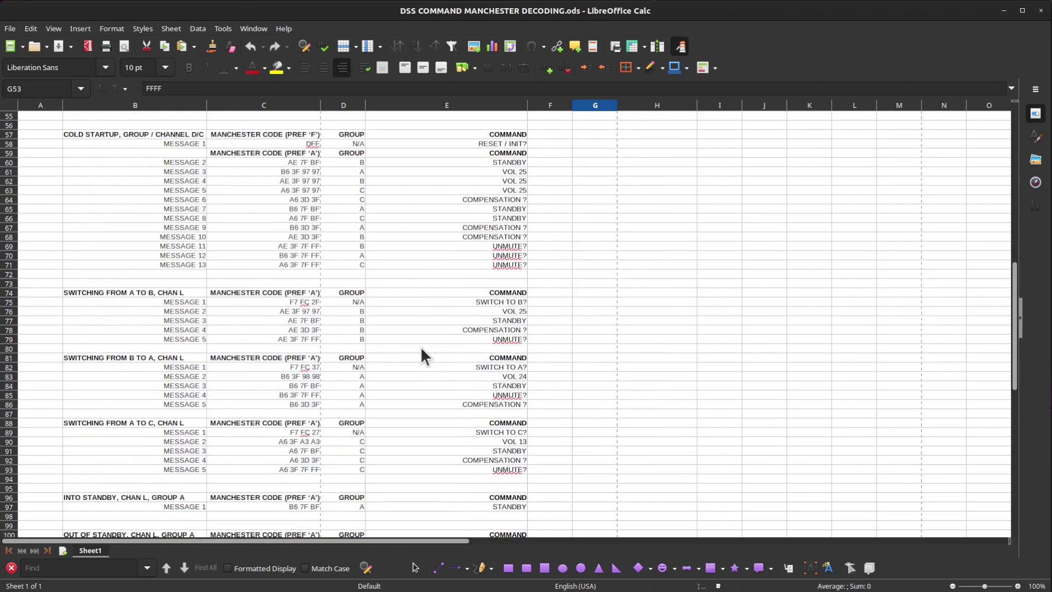
pyautogui.scroll(2, 384, 219)
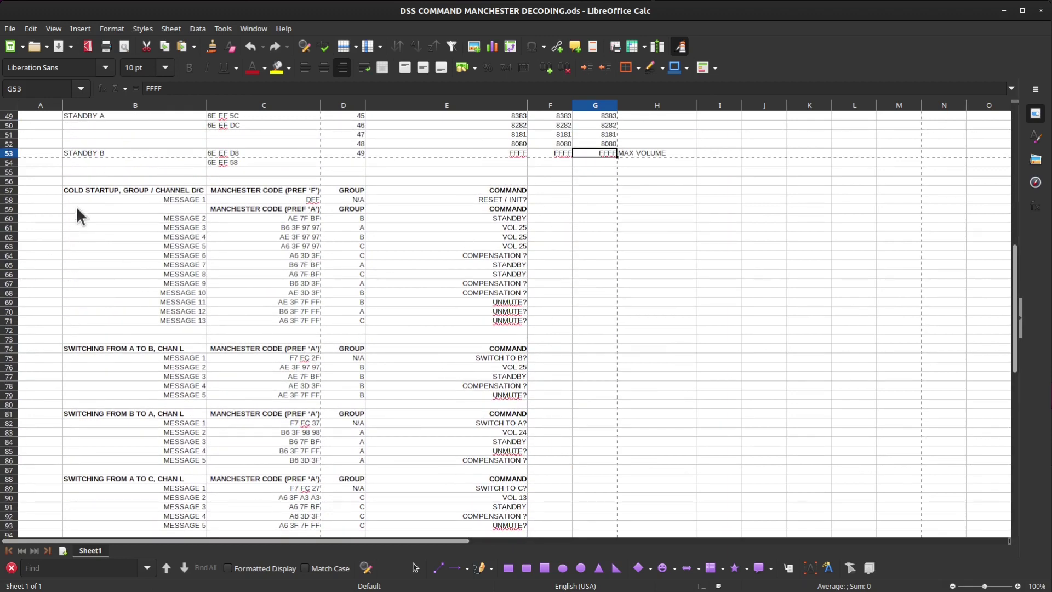
pyautogui.moveTo(70, 183); pyautogui.dragTo(505, 329)
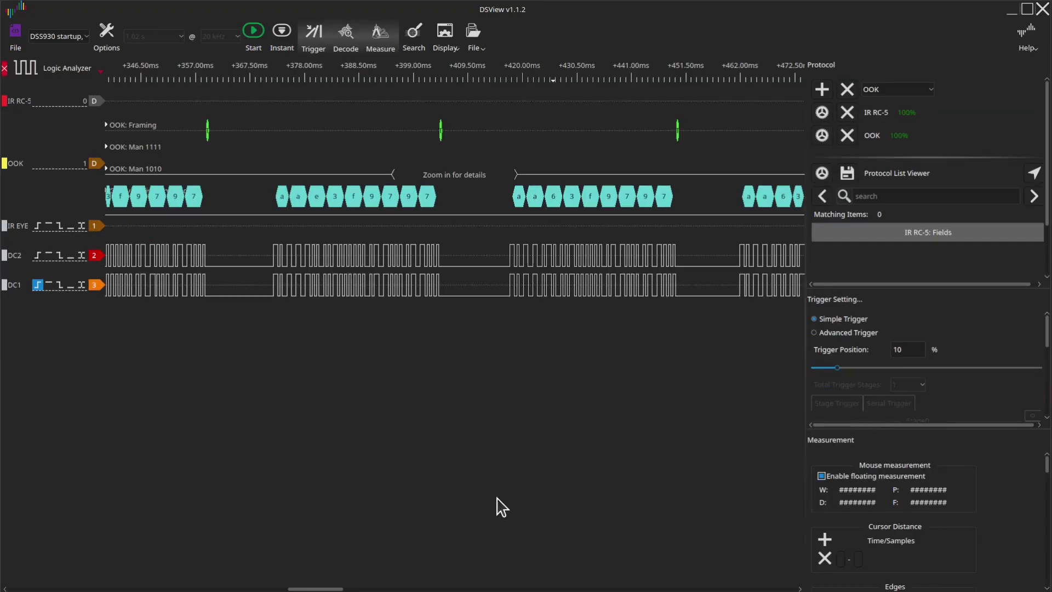
# - Switch to DSView and examine the hex nibbles of the startup bursts that use the Man 1111 and Man 1010 preambles
pyautogui.scroll(-2, 148, 223)
pyautogui.scroll(2, 182, 249)
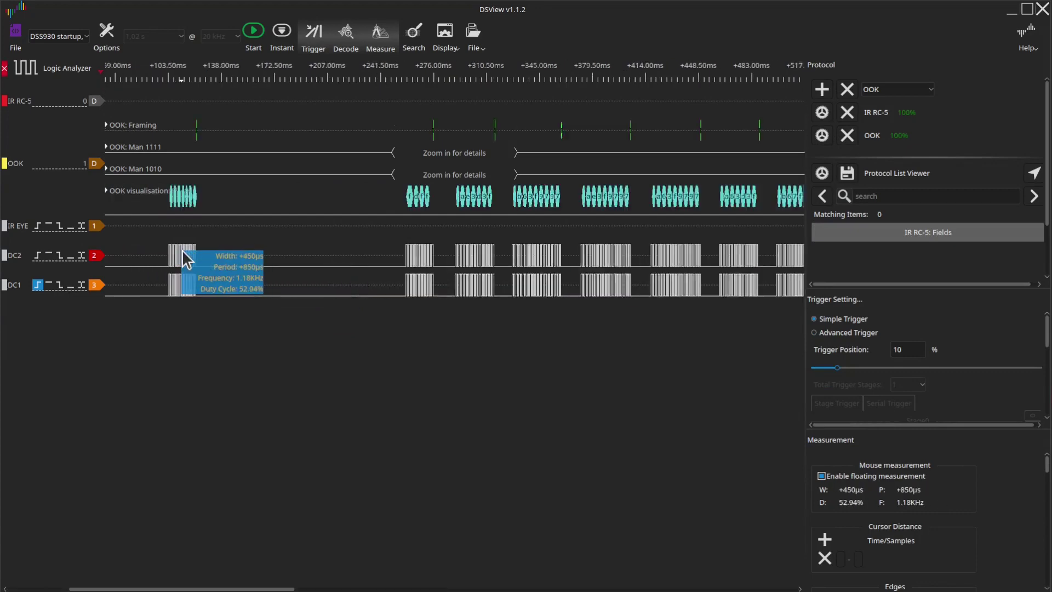
pyautogui.scroll(5, 366, 248)
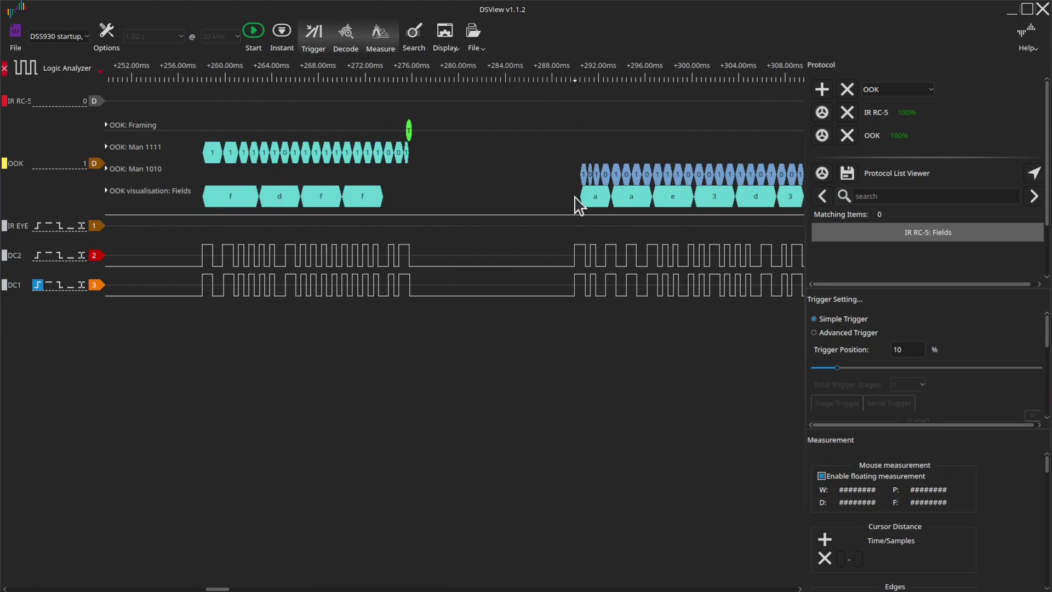
pyautogui.moveTo(575, 204); pyautogui.dragTo(323, 223)
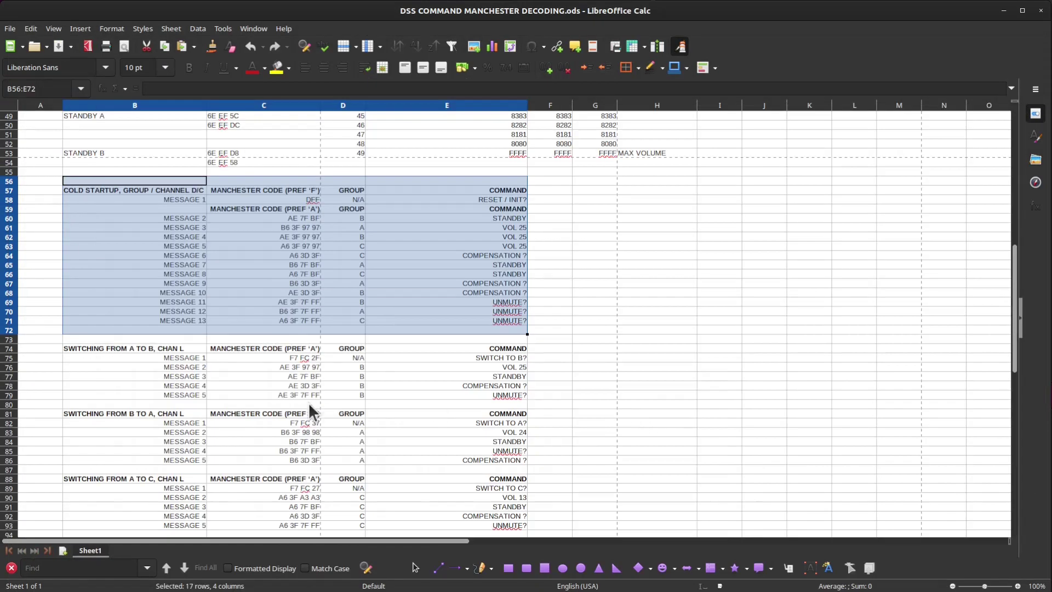
# - Switch to the spreadsheet and review the cold startup table's message 1 code and command, the 'A' preamble heading, and messages 2 to 13
pyautogui.click(333, 332)
pyautogui.click(302, 200)
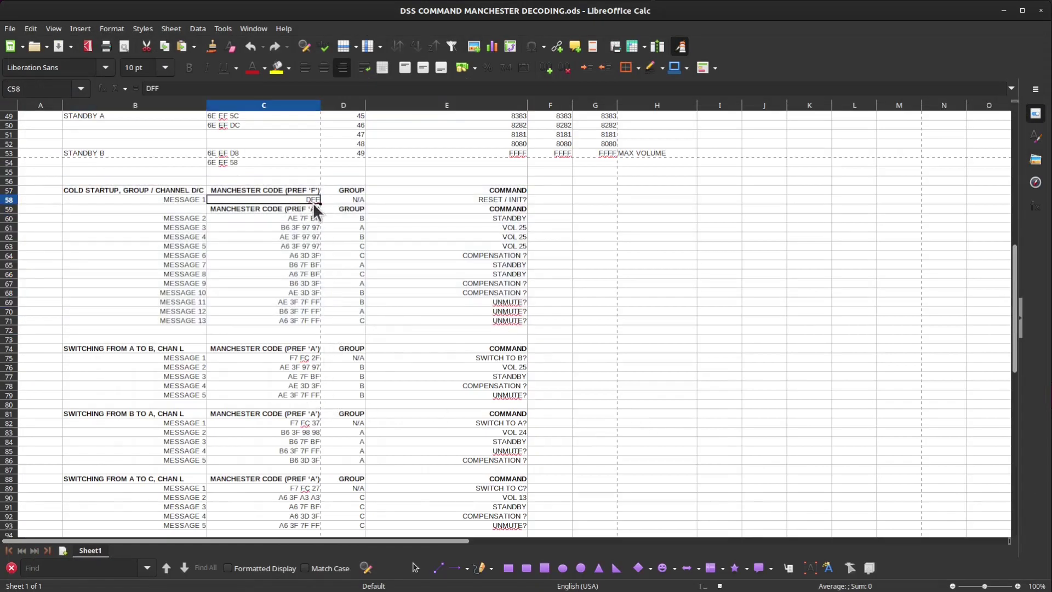
pyautogui.click(474, 204)
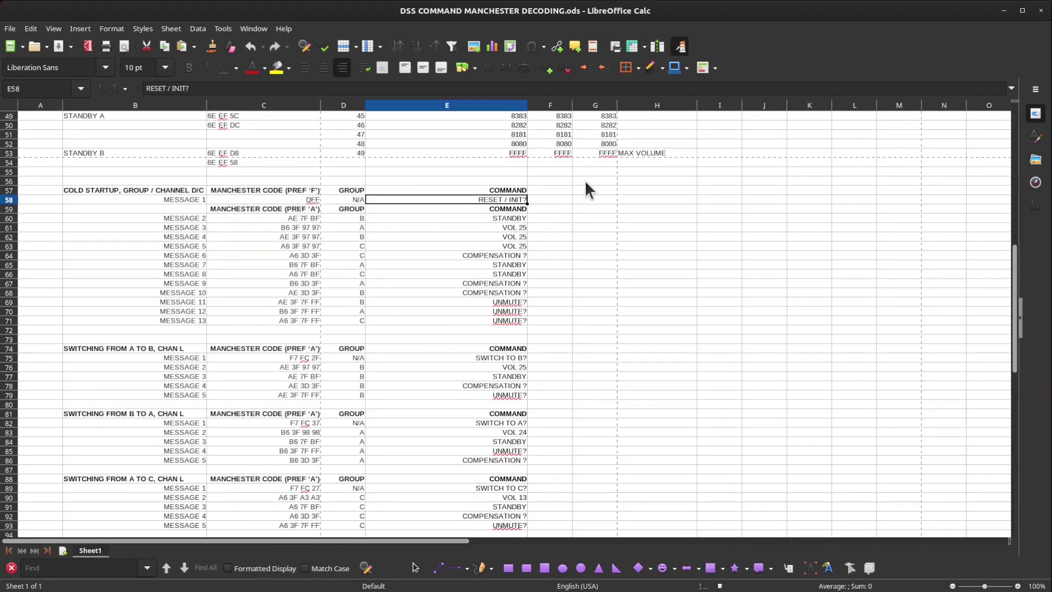
pyautogui.click(260, 211)
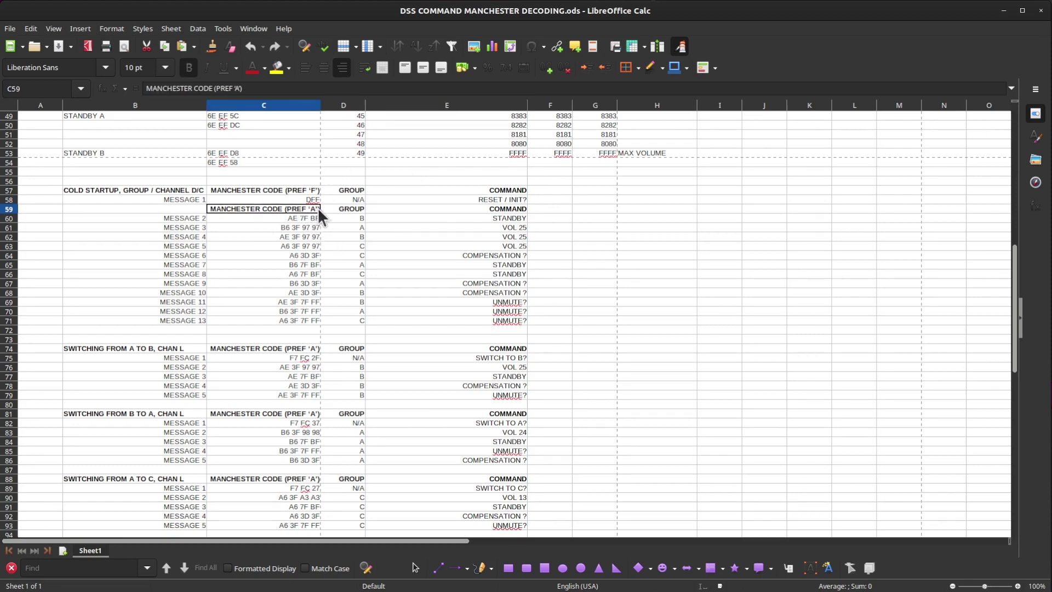
pyautogui.moveTo(192, 217); pyautogui.dragTo(199, 316)
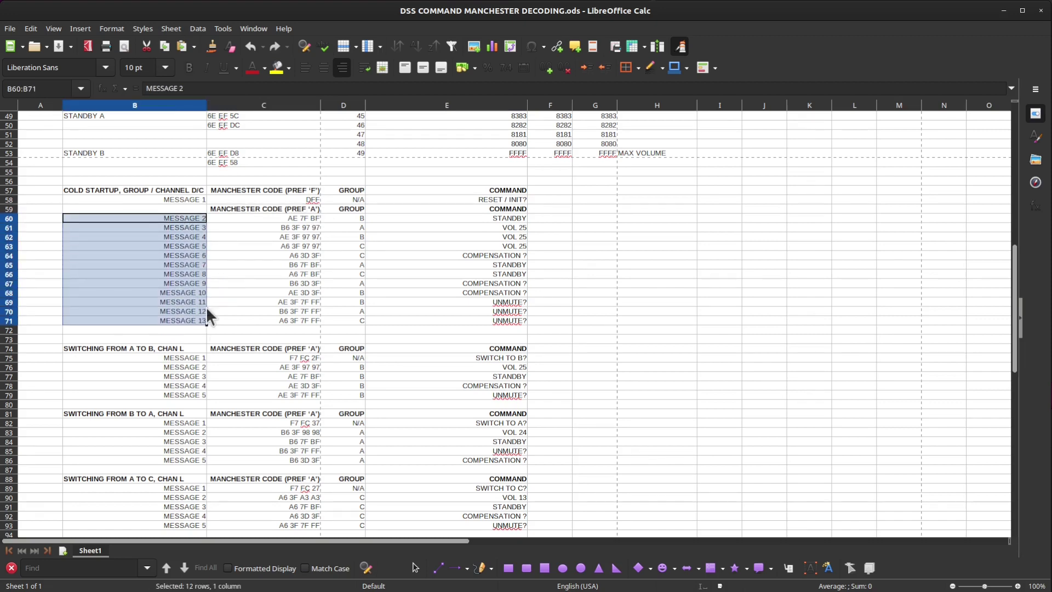
pyautogui.click(357, 238)
pyautogui.click(296, 219)
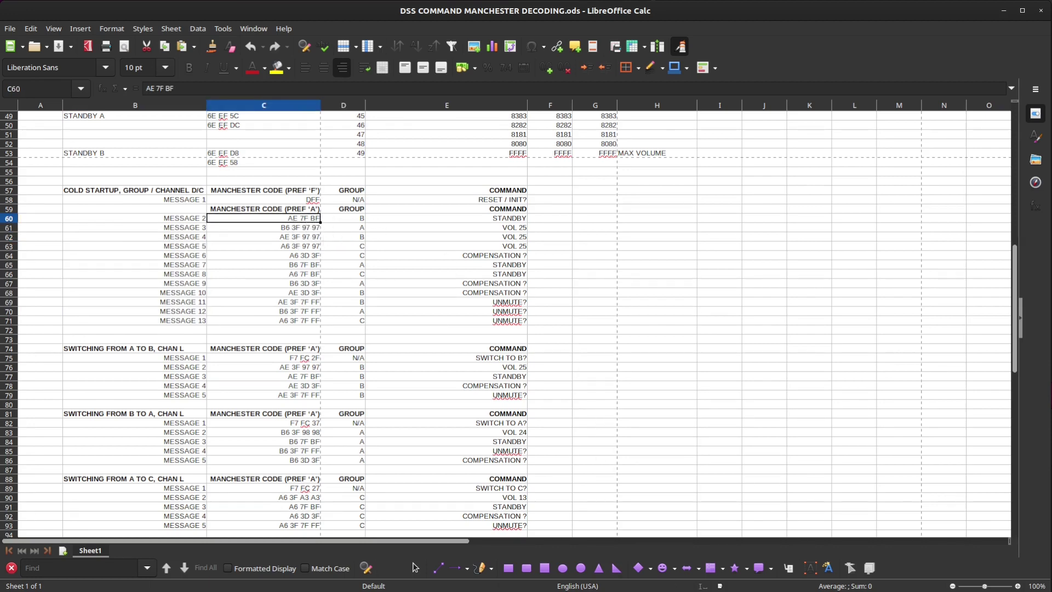
# - Review the System A, B and C headings and code prefixes in the volume table, and select System A's default volume code
pyautogui.scroll(15, 674, 307)
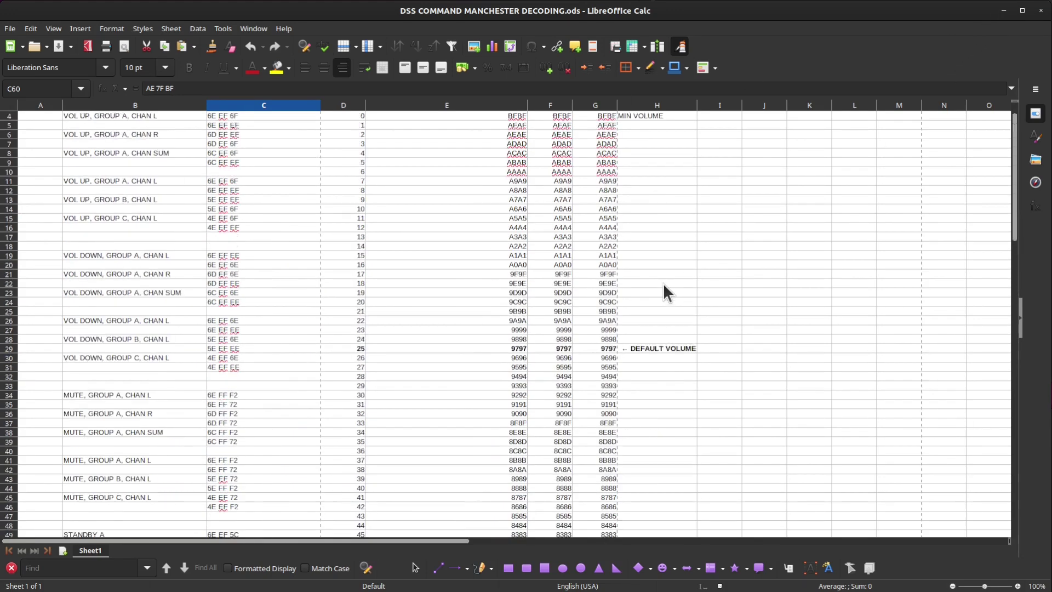
pyautogui.scroll(1, 662, 293)
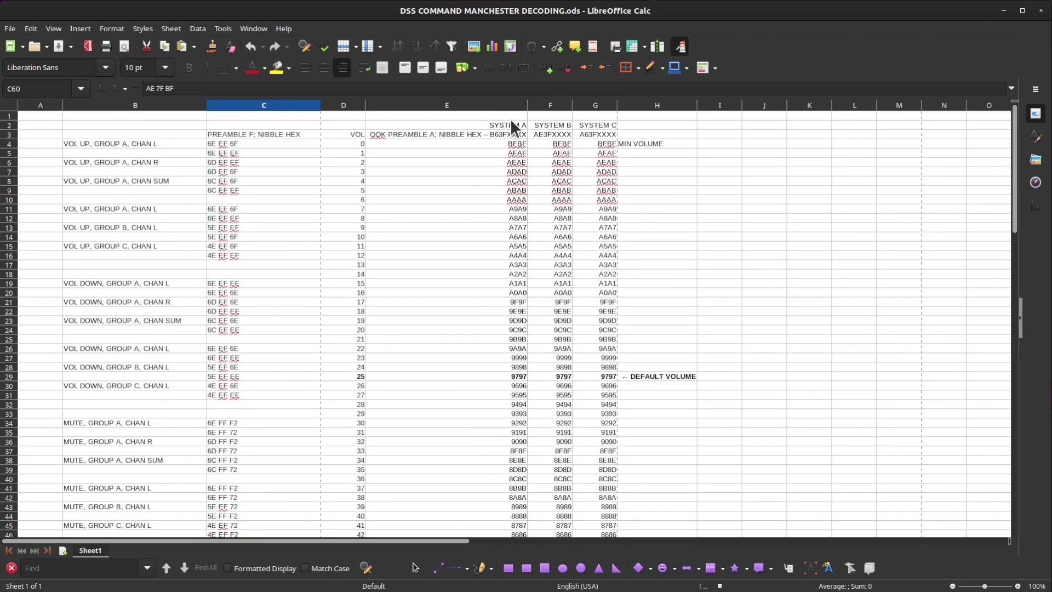
pyautogui.moveTo(479, 125); pyautogui.dragTo(607, 126)
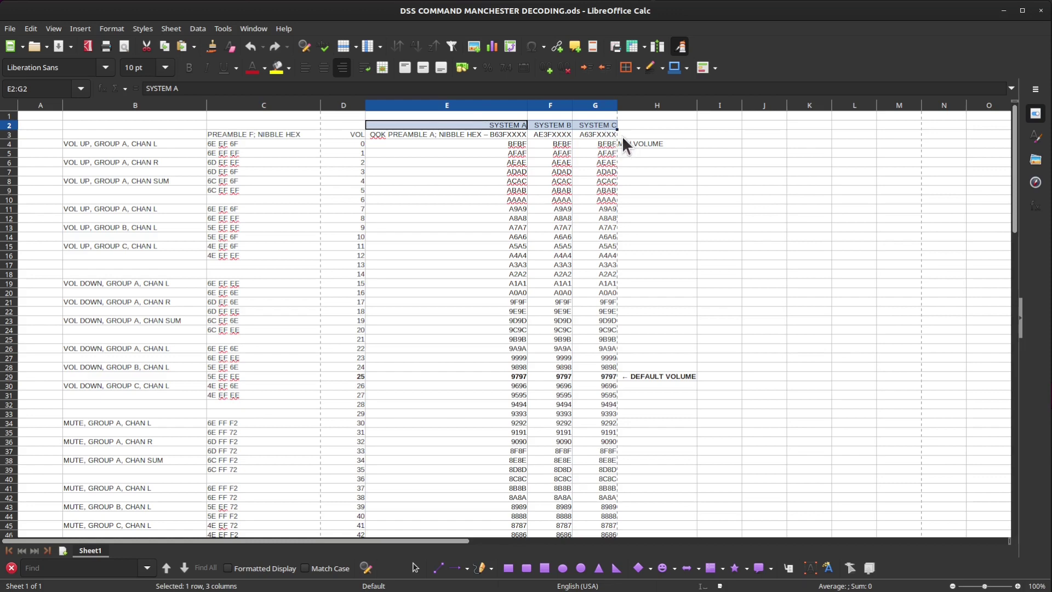
pyautogui.click(565, 151)
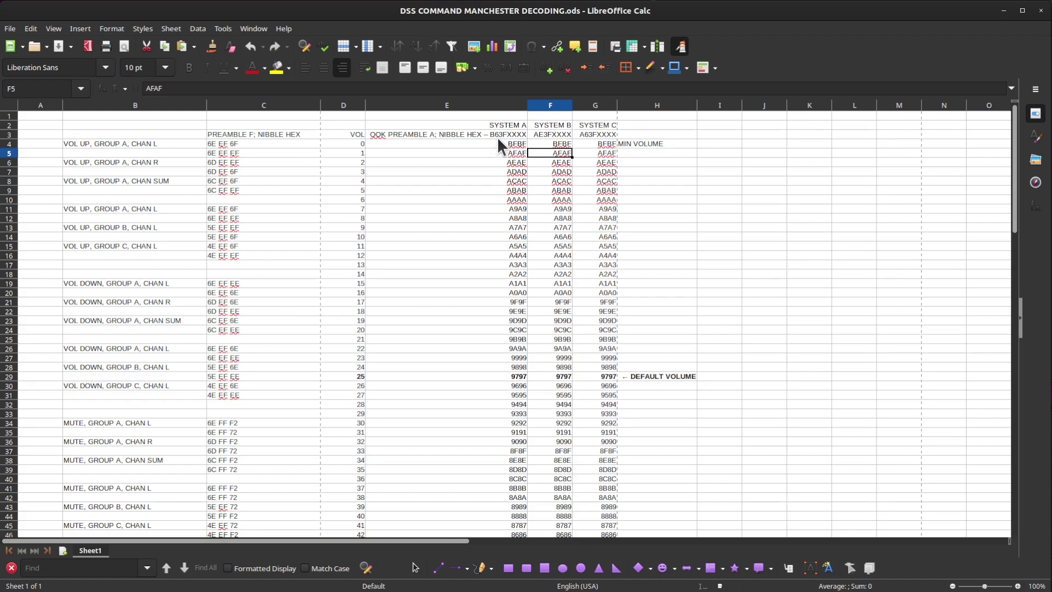
pyautogui.click(521, 377)
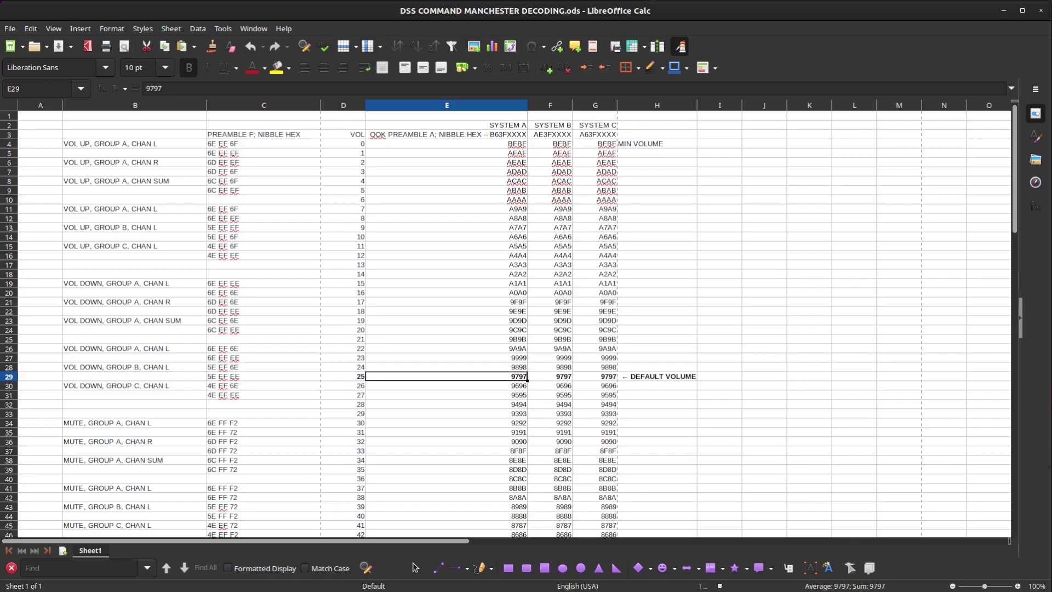
# - Switch to DSView and compare the third startup burst's hex nibbles with the System A default volume code in the spreadsheet
pyautogui.hotkey('alt', 'Tab')
pyautogui.scroll(-2, 483, 235)
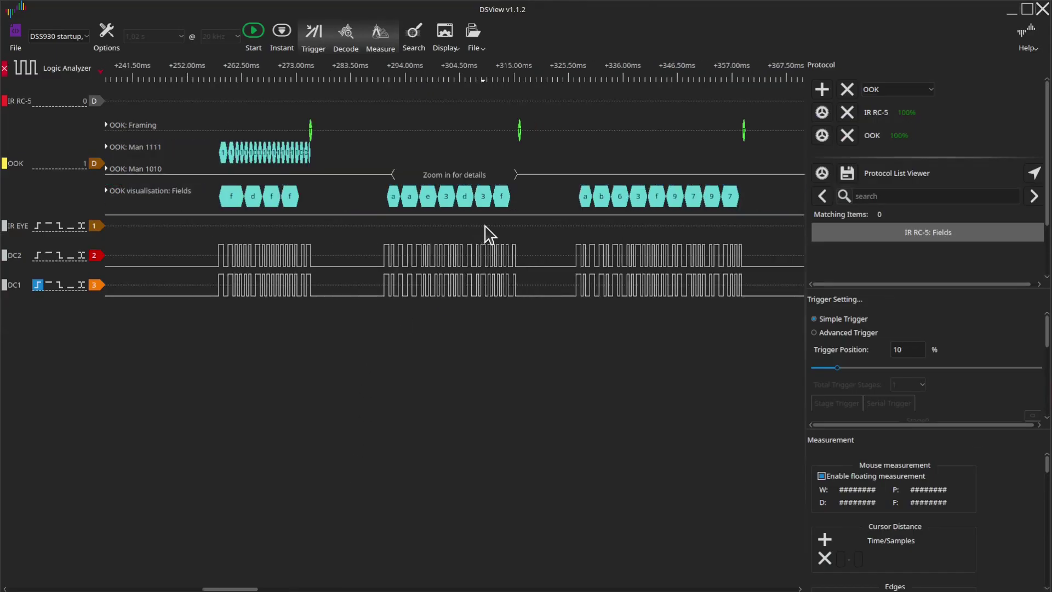
pyautogui.scroll(3, 619, 244)
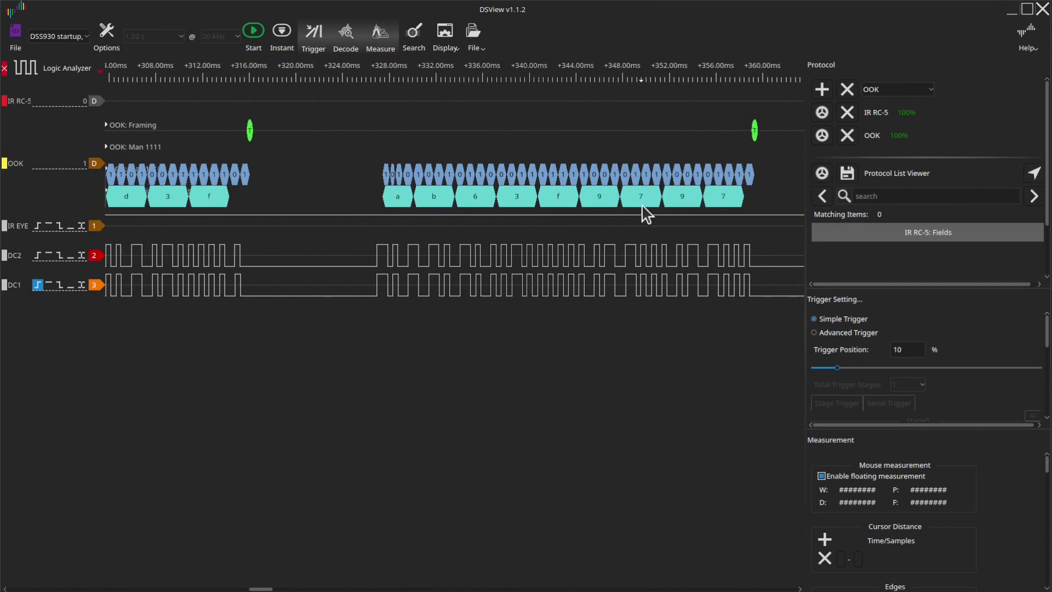
pyautogui.click(1008, 10)
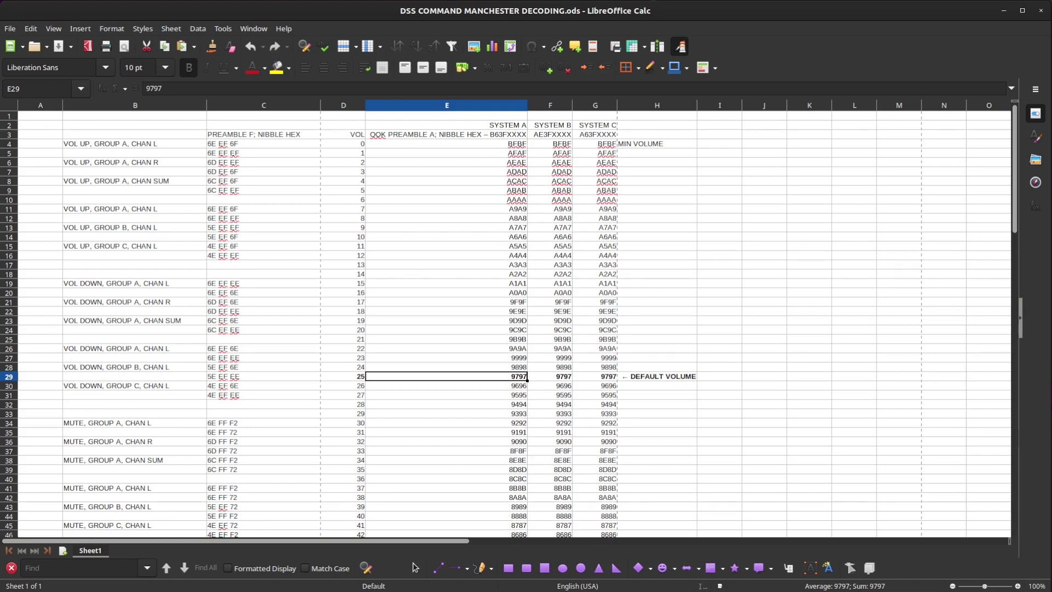
pyautogui.hotkey('alt', 'Tab')
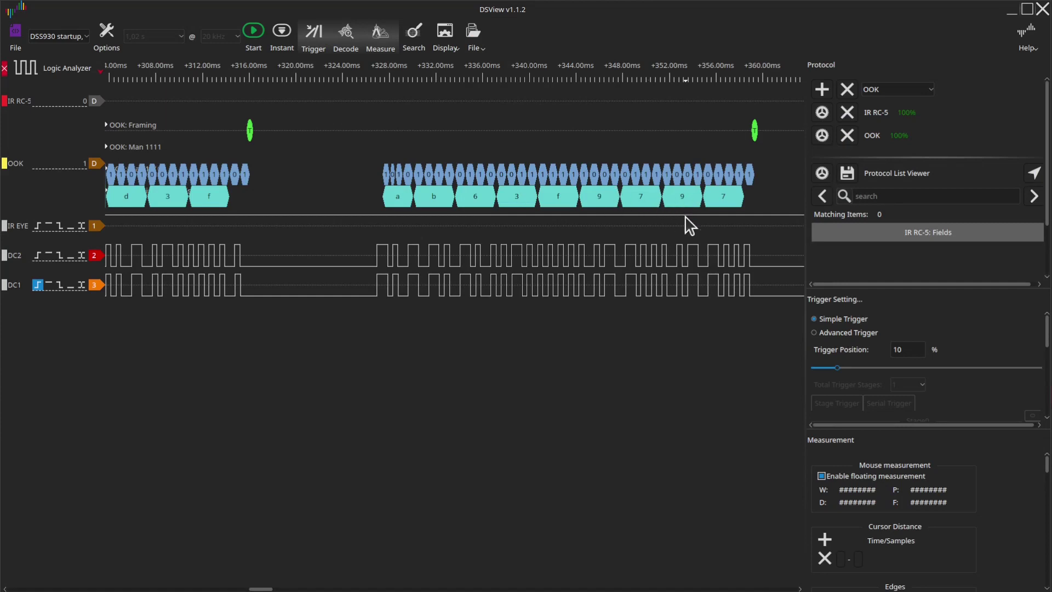
# - Examine the third startup burst's hex nibbles alongside the neighbouring bursts on the OOK visualisation row, moving on to the fourth burst
pyautogui.moveTo(595, 284)
pyautogui.hscroll(2, 595, 284)
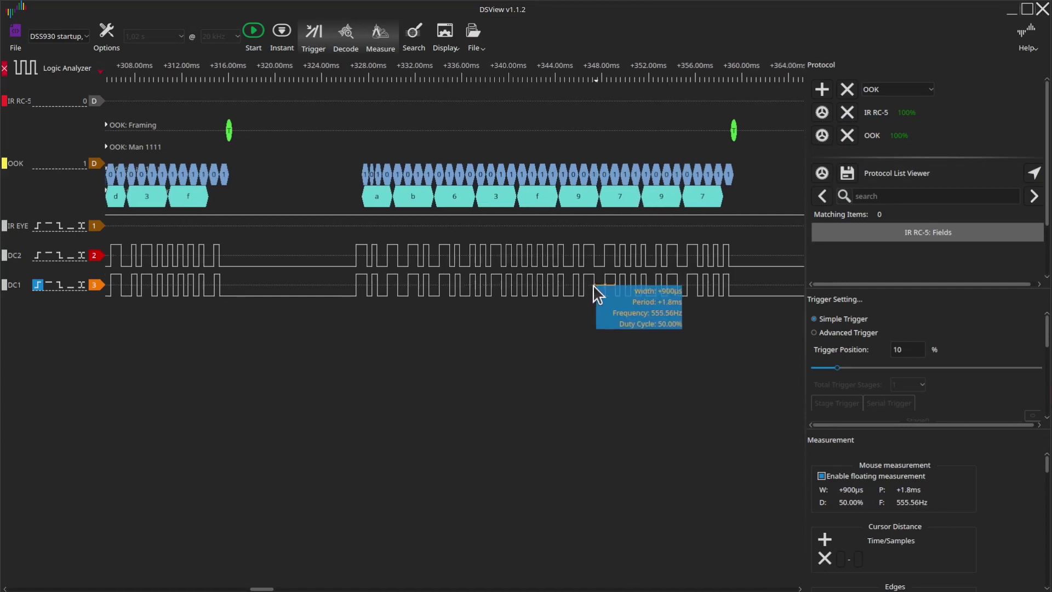
pyautogui.hscroll(-1, 588, 284)
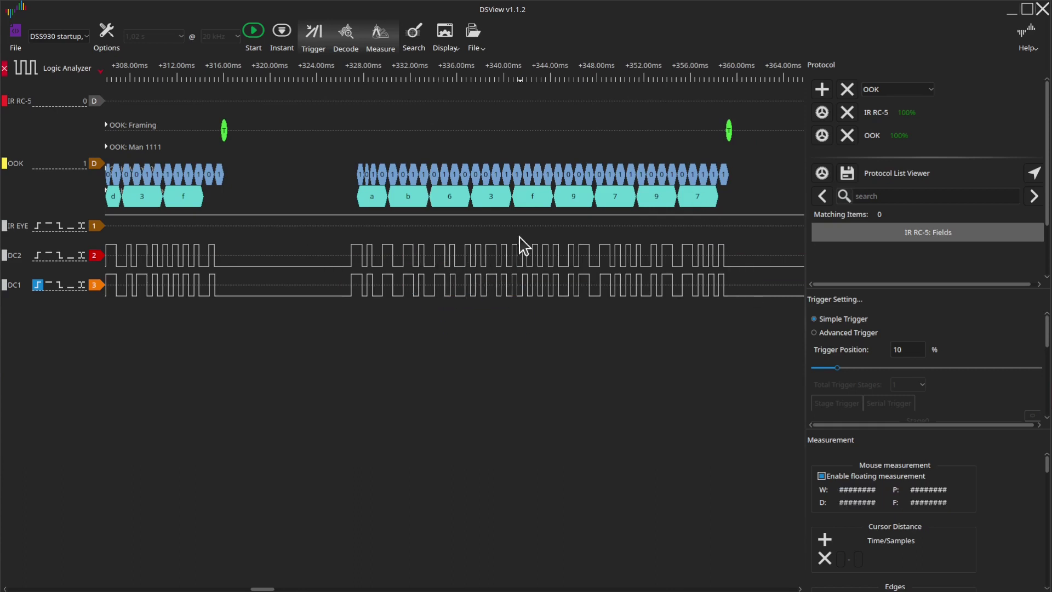
pyautogui.moveTo(457, 251)
pyautogui.scroll(-3, 457, 252)
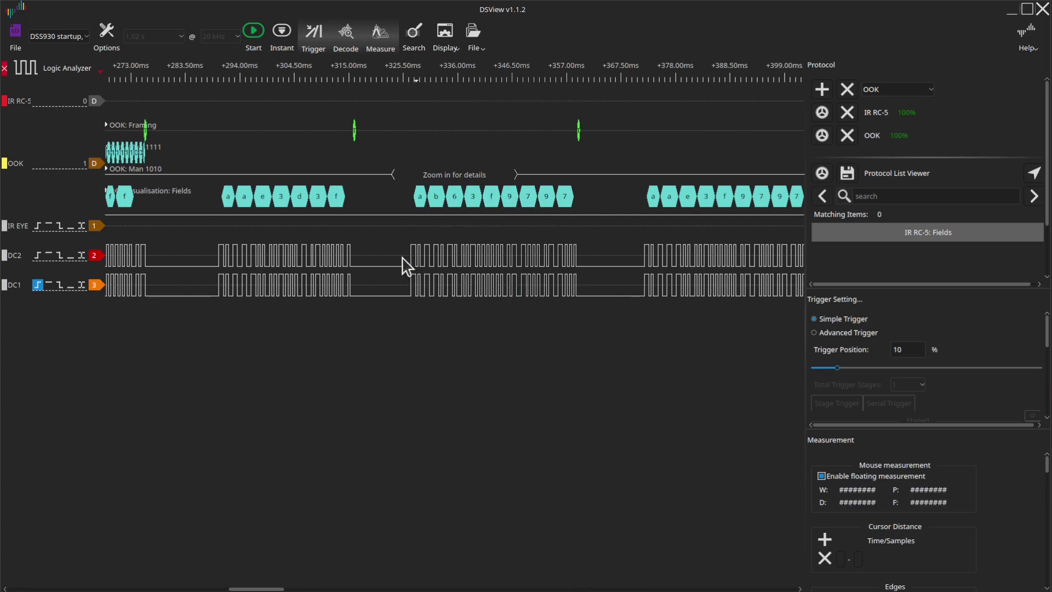
pyautogui.moveTo(398, 274); pyautogui.dragTo(577, 255)
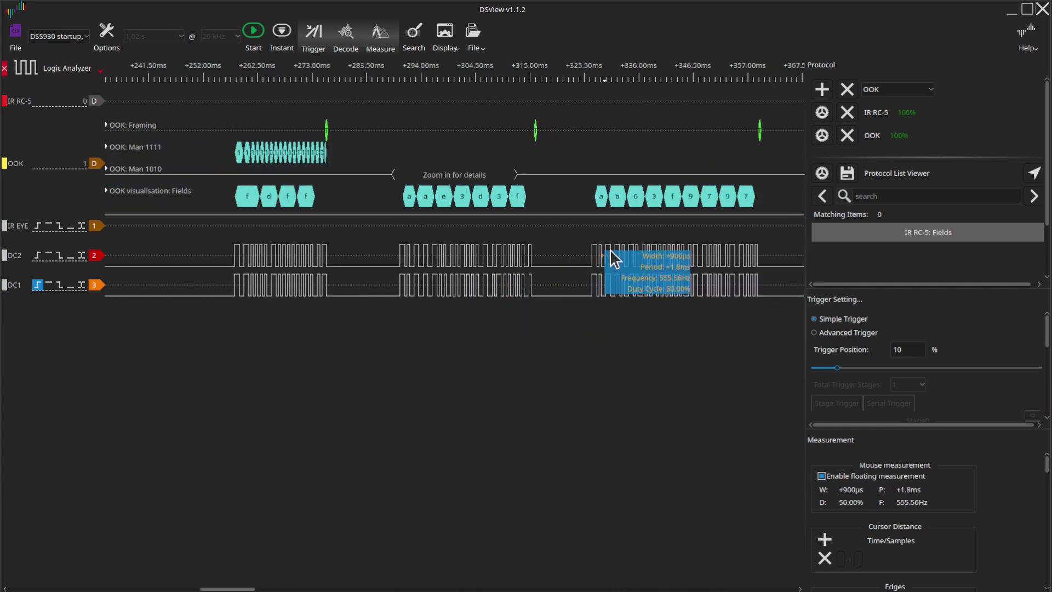
pyautogui.moveTo(656, 241); pyautogui.dragTo(439, 219)
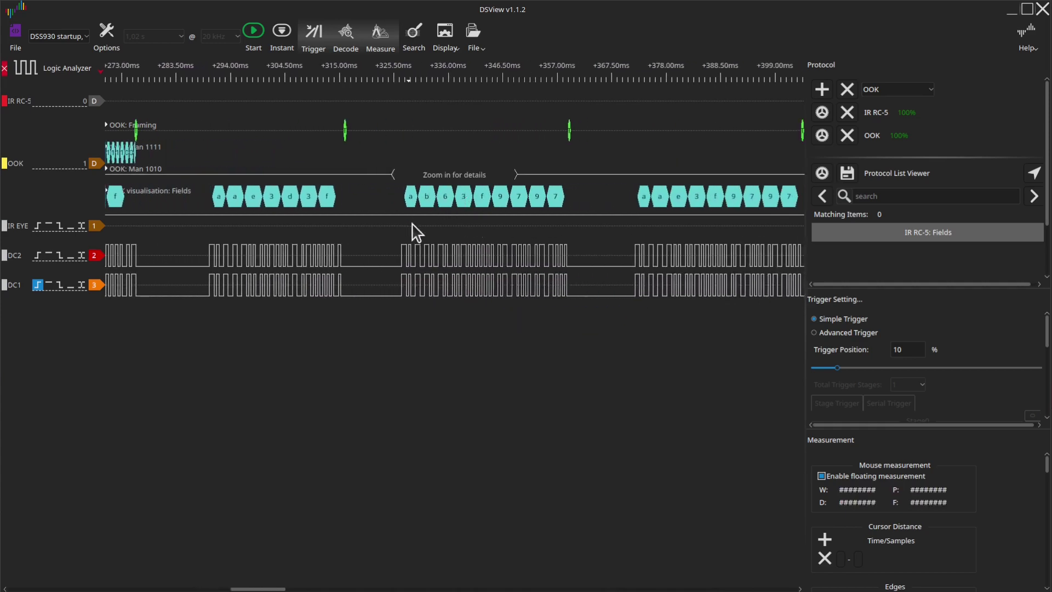
pyautogui.moveTo(587, 254); pyautogui.dragTo(463, 241)
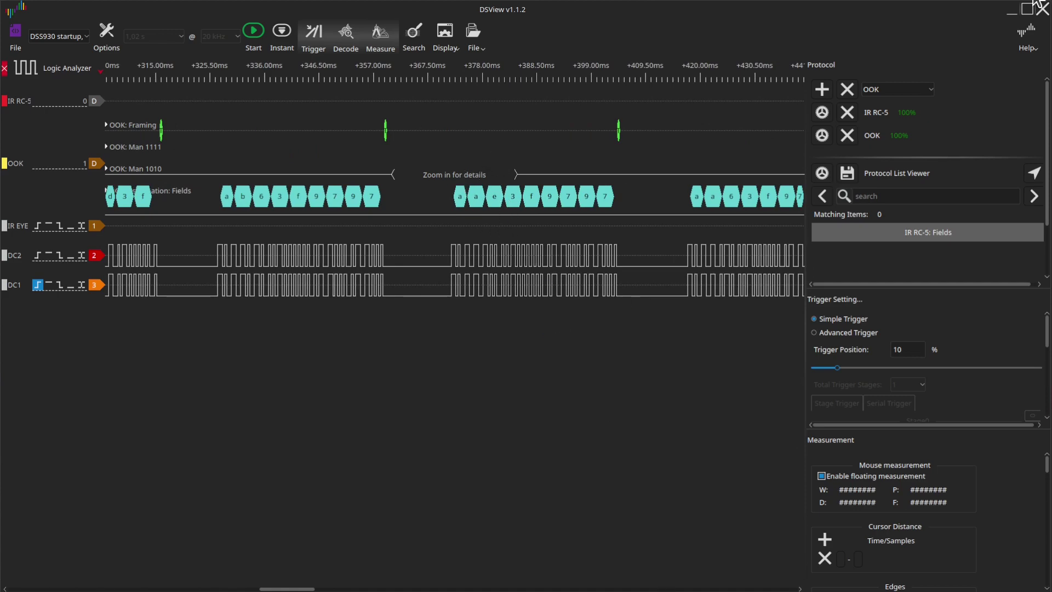
# - Switch to the spreadsheet and check the System B and System C code prefixes in the volume table
pyautogui.click(1011, 11)
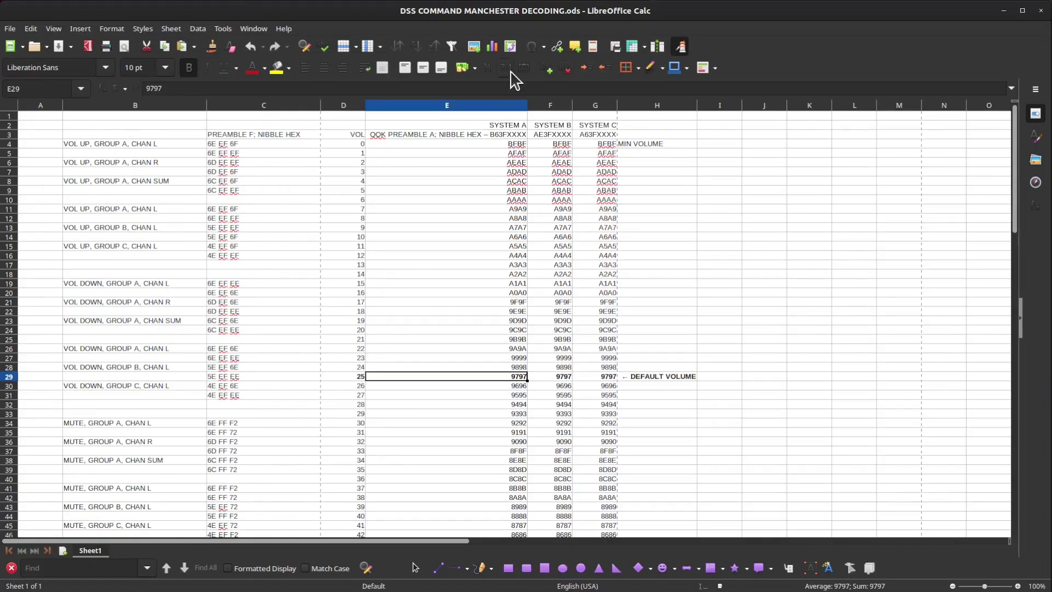
pyautogui.click(539, 137)
pyautogui.click(584, 127)
pyautogui.click(594, 134)
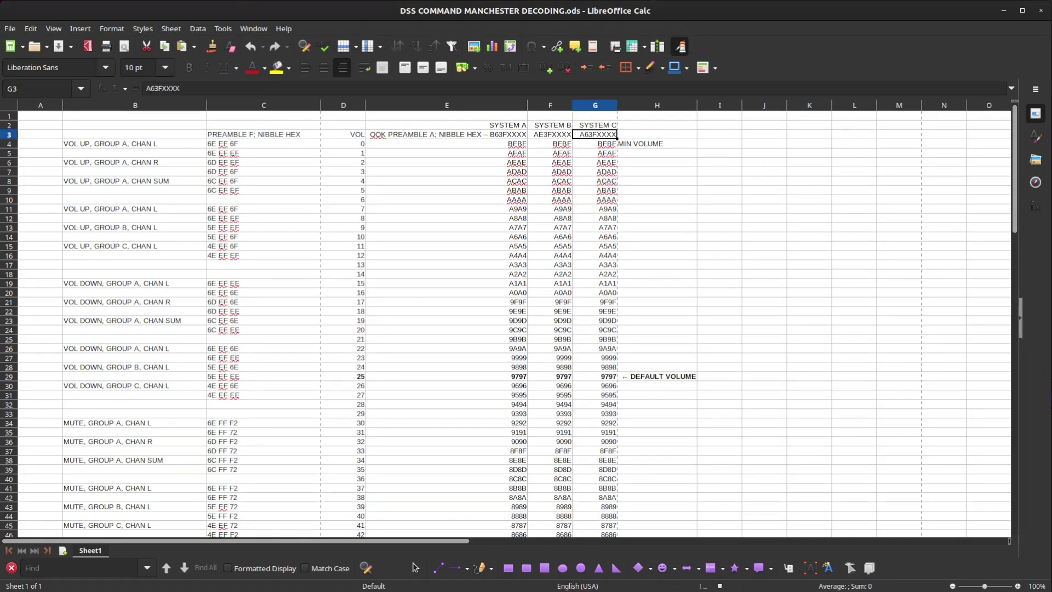
# - Switch to DSView and compare the fourth and fifth startup bursts with the System B and C codes, then survey the surrounding bursts
pyautogui.hotkey('alt', 'Tab')
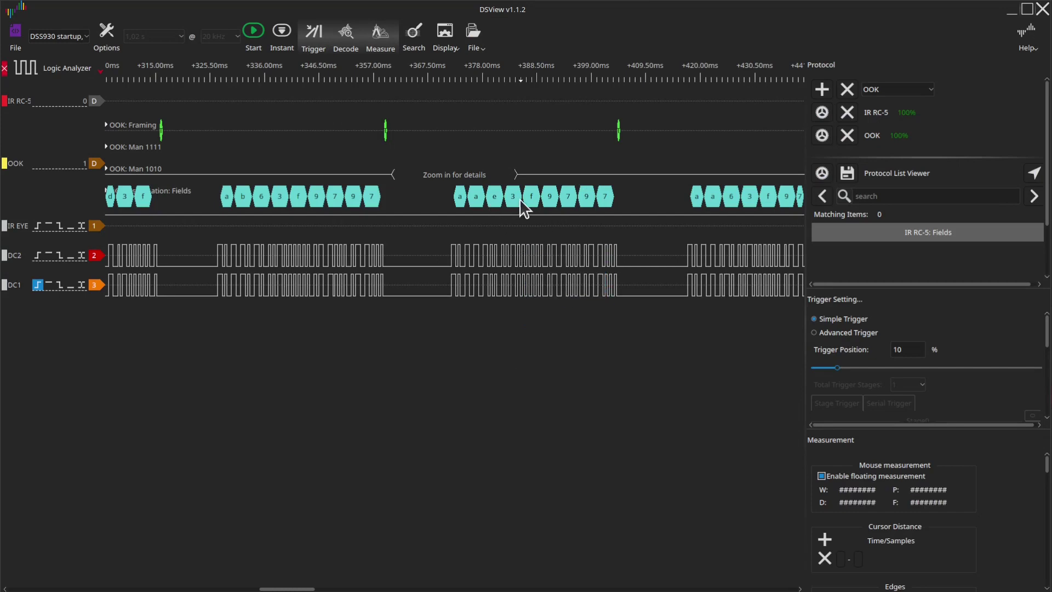
pyautogui.moveTo(660, 212); pyautogui.dragTo(456, 216)
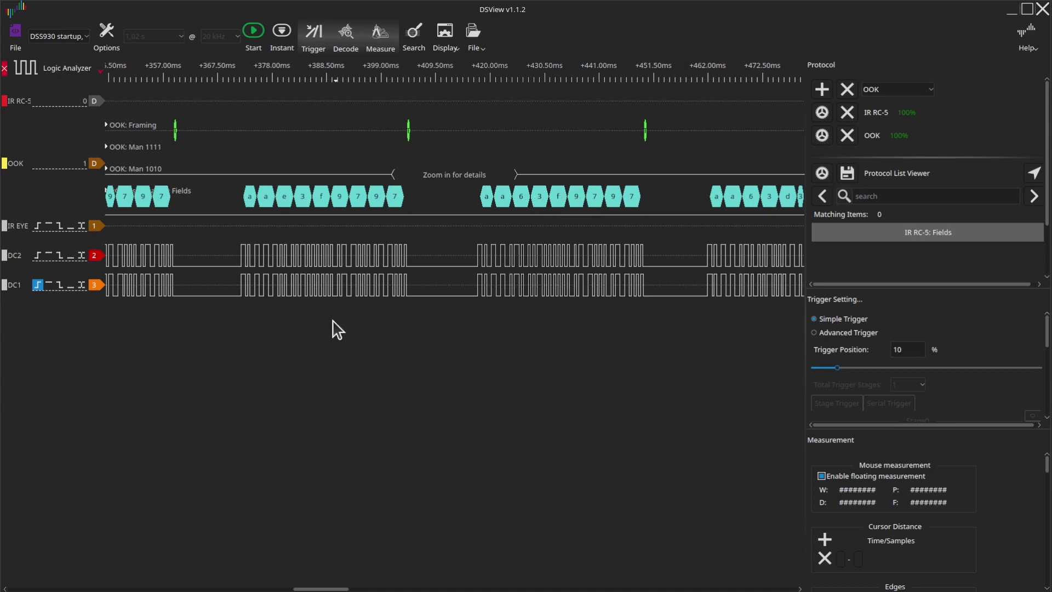
pyautogui.scroll(-3, 429, 242)
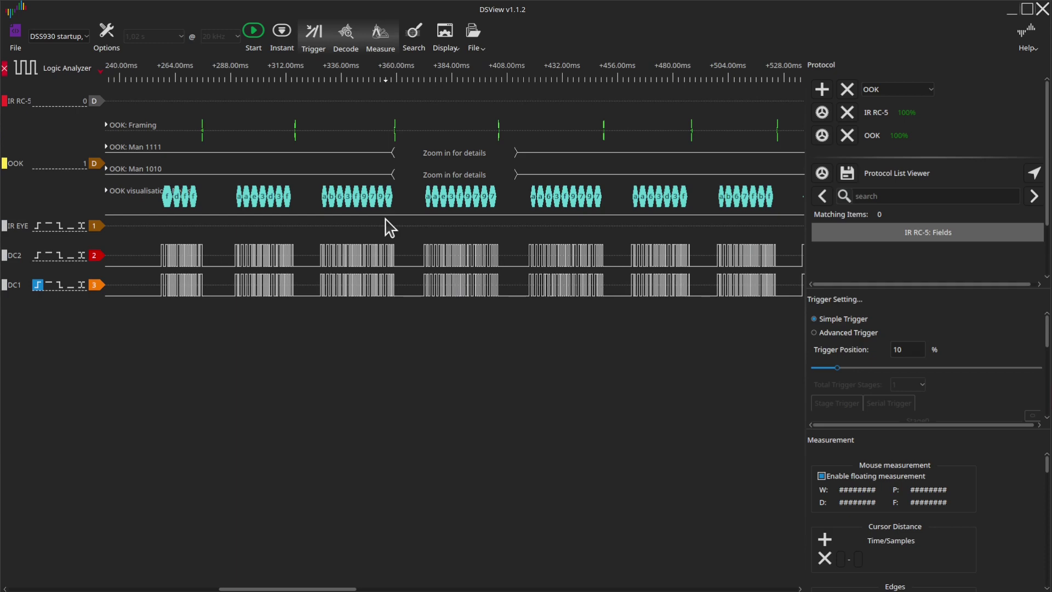
# - Switch to the spreadsheet and review message 1's Manchester code and command in the 'Into Standby, Chan L, Group A' table
pyautogui.click(1011, 10)
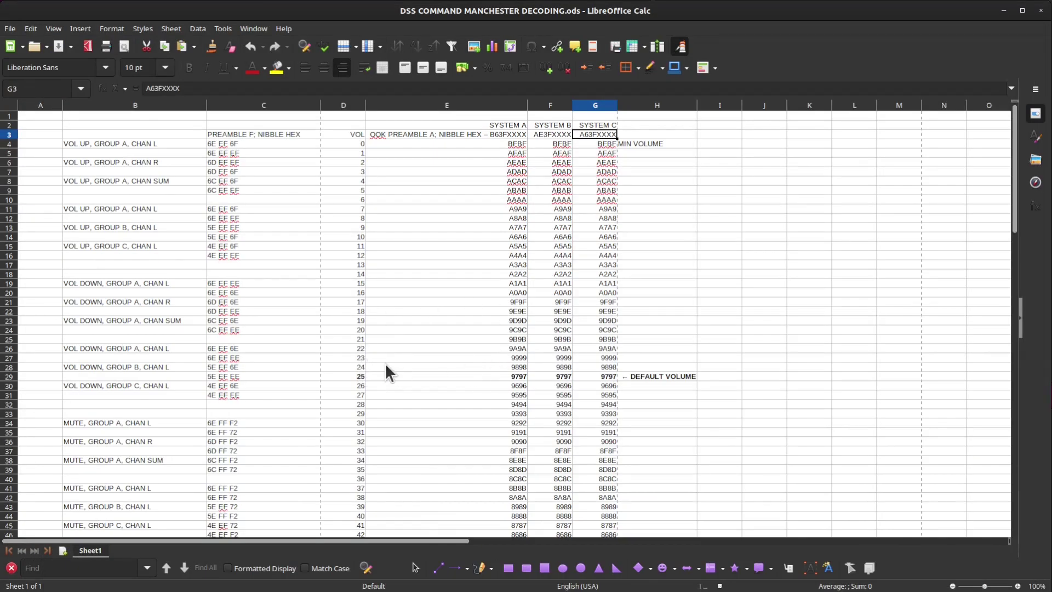
pyautogui.scroll(-20, 384, 363)
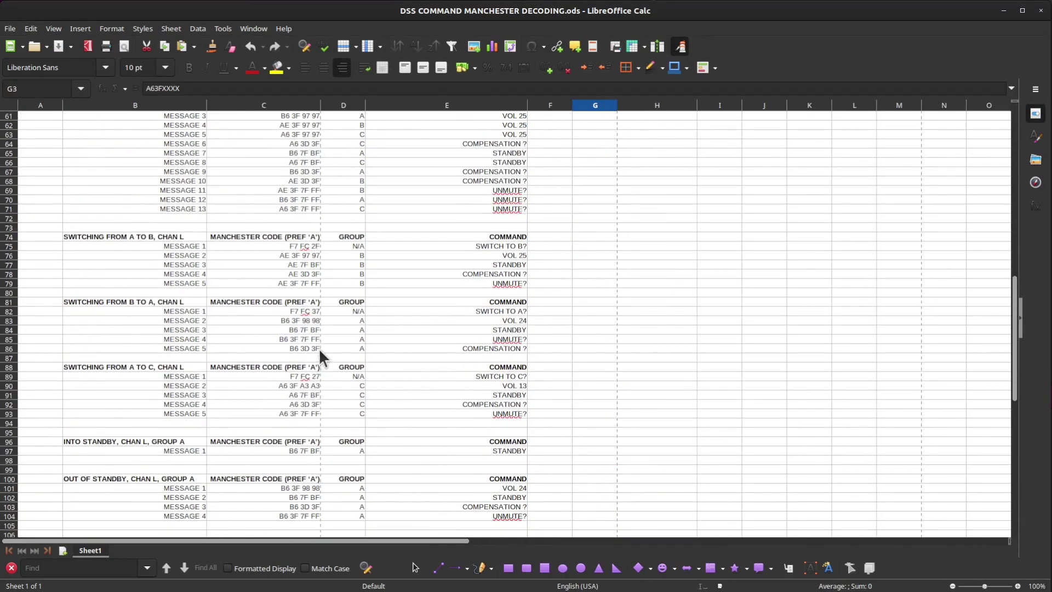
pyautogui.scroll(-2, 320, 349)
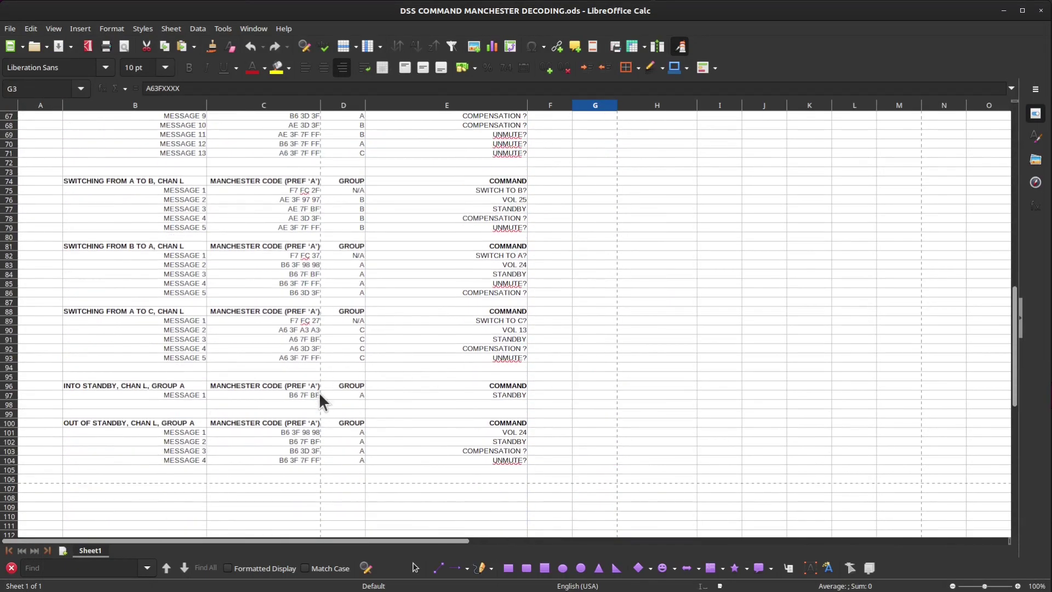
pyautogui.click(116, 388)
pyautogui.click(118, 393)
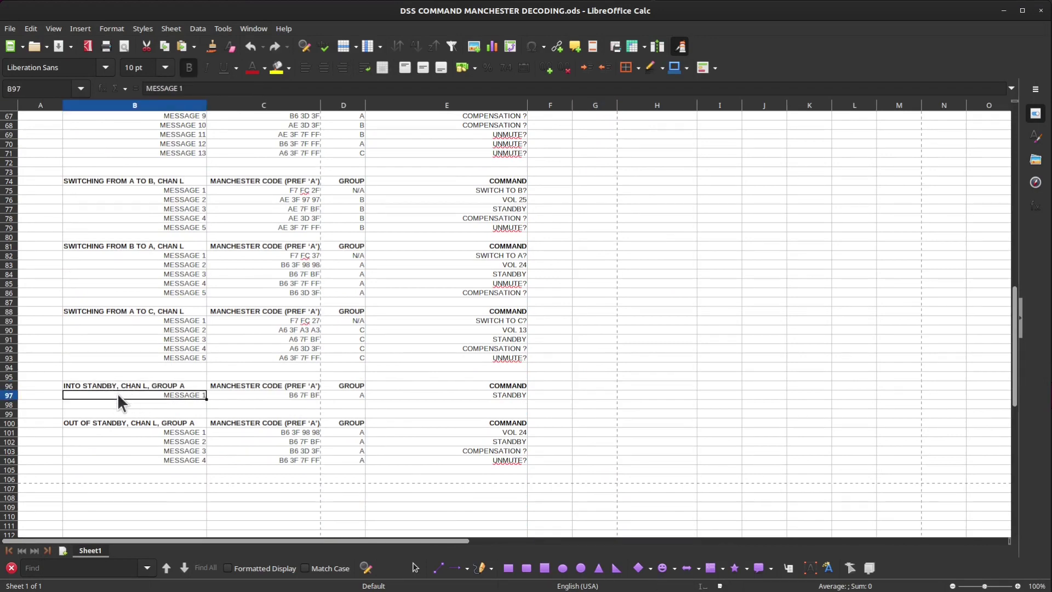
pyautogui.click(270, 395)
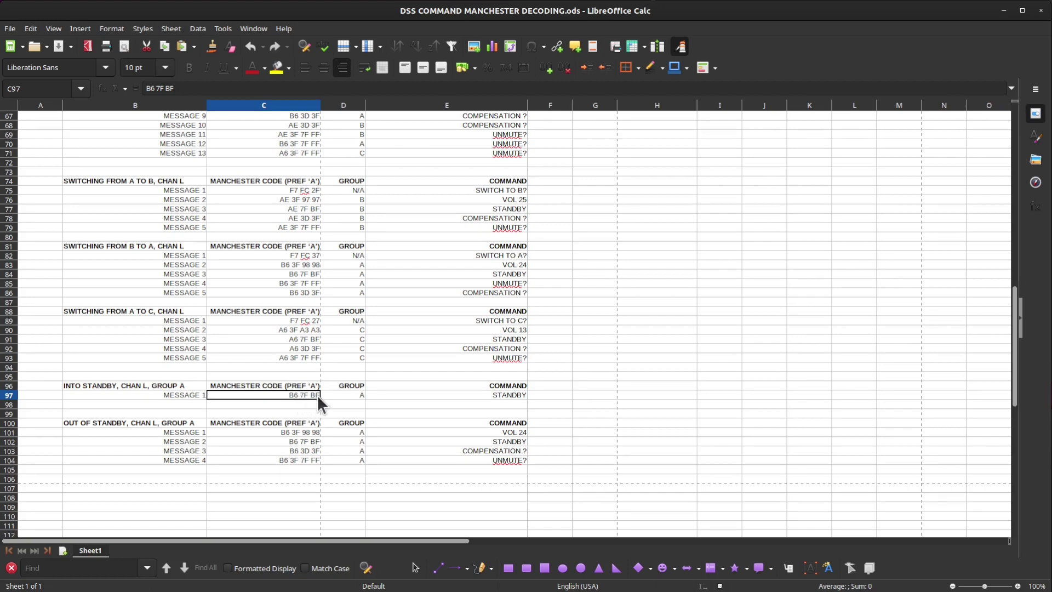
pyautogui.click(482, 396)
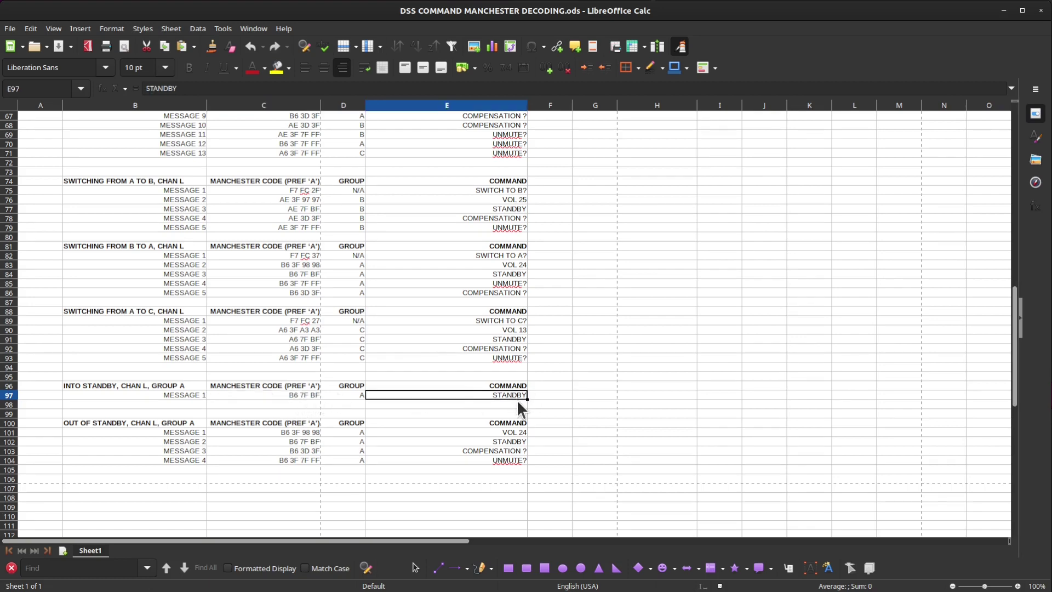
# - Select messages 2 to 13 in the cold startup table, then review message 2's code, group and command
pyautogui.scroll(7, 517, 399)
pyautogui.moveTo(177, 247); pyautogui.dragTo(449, 344)
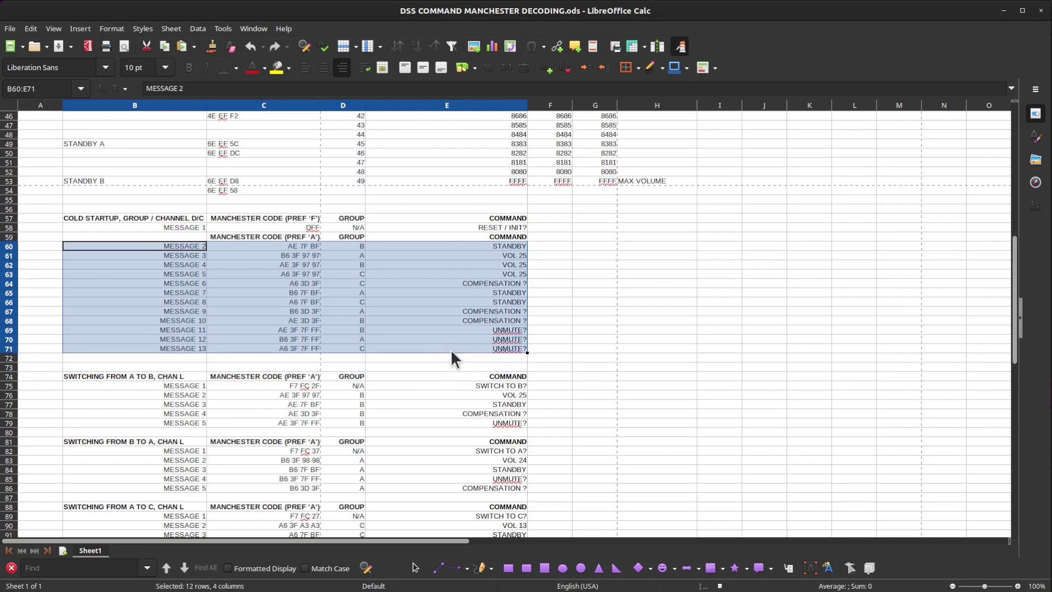
pyautogui.click(196, 244)
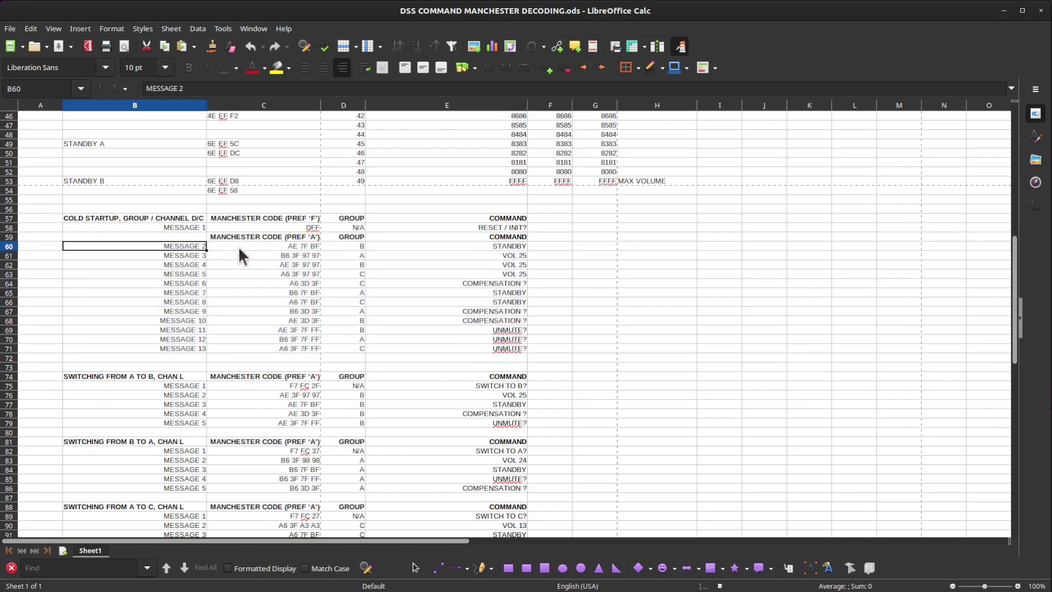
pyautogui.click(293, 253)
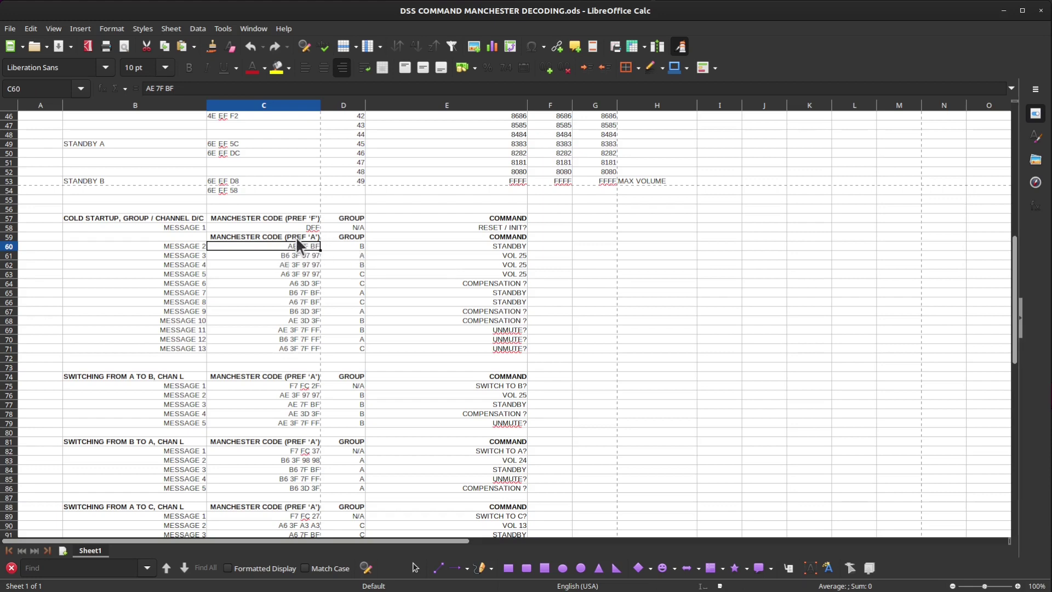
pyautogui.click(351, 248)
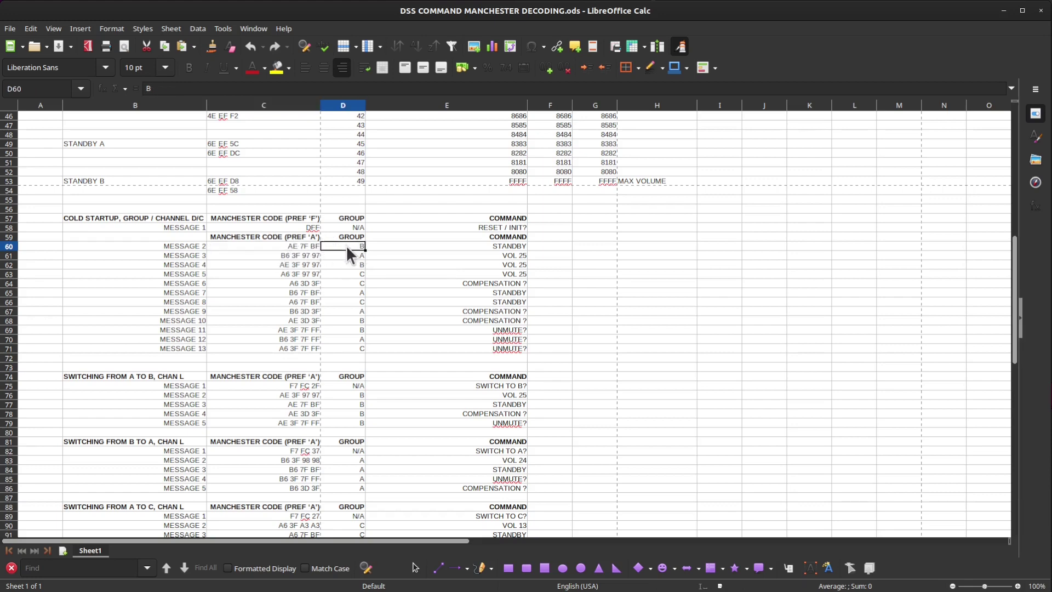
pyautogui.click(426, 249)
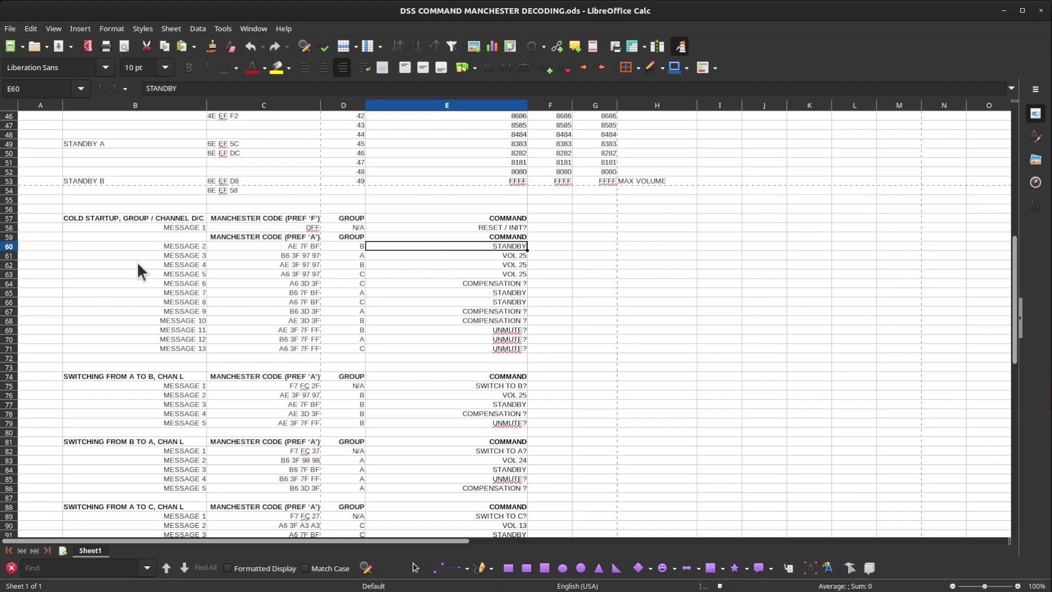
# - Review the Manchester codes, groups and standby commands of cold startup messages 7 and 8
pyautogui.click(293, 293)
pyautogui.click(351, 294)
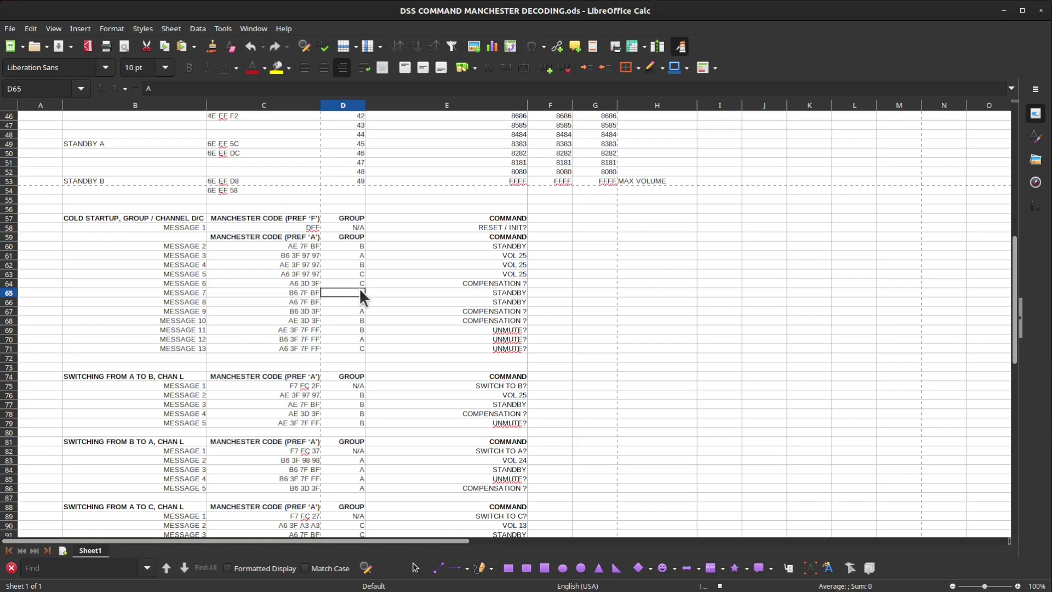
pyautogui.click(480, 293)
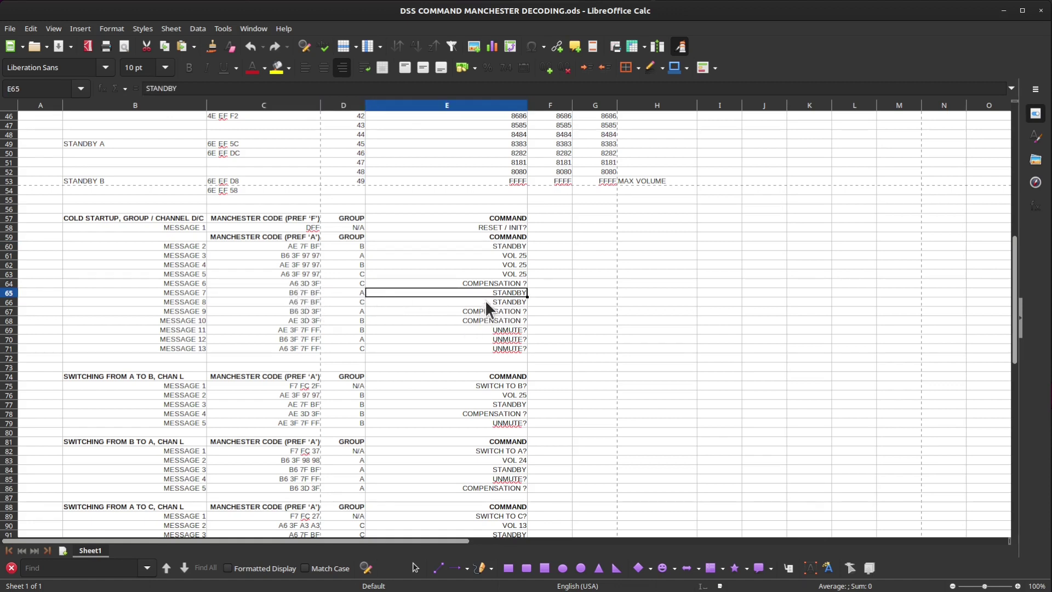
pyautogui.click(294, 302)
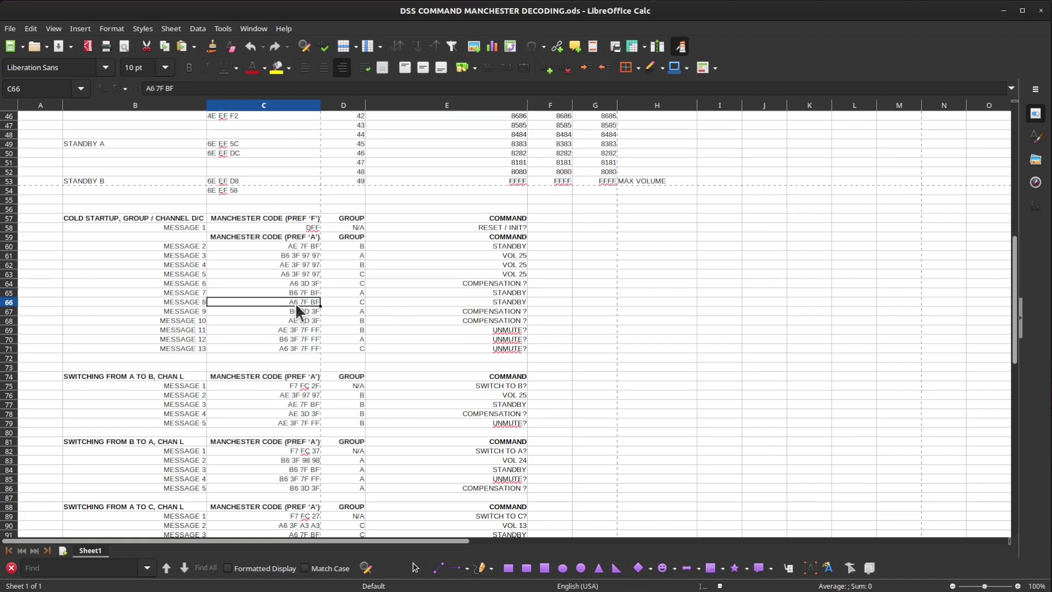
pyautogui.click(349, 302)
pyautogui.click(407, 305)
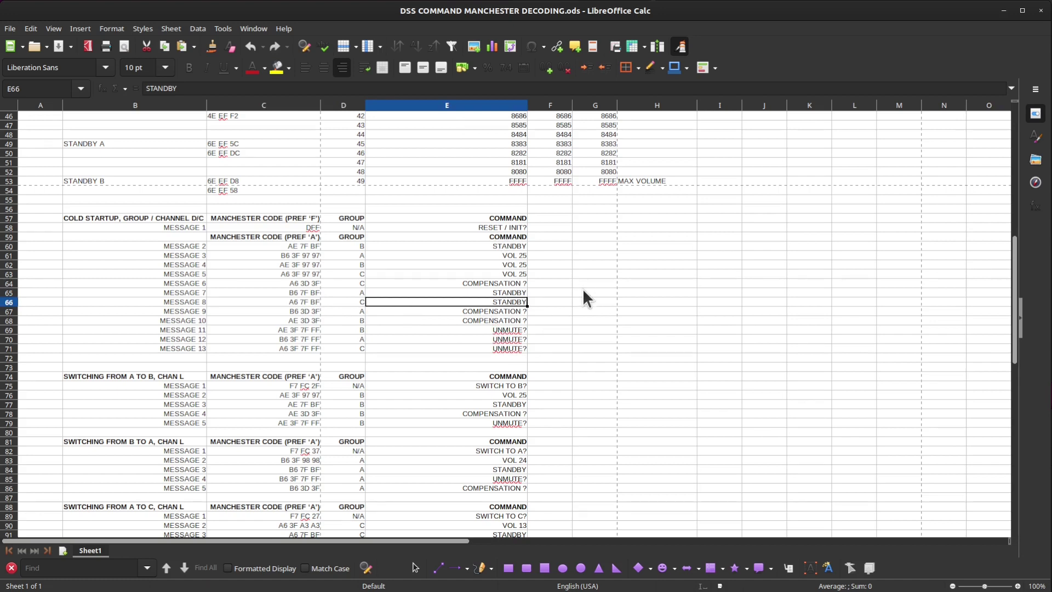
# - Review the cold startup table's message 6 compensation command and the unmute commands of messages 11 to 13
pyautogui.click(419, 284)
pyautogui.click(478, 330)
pyautogui.click(476, 339)
pyautogui.click(475, 348)
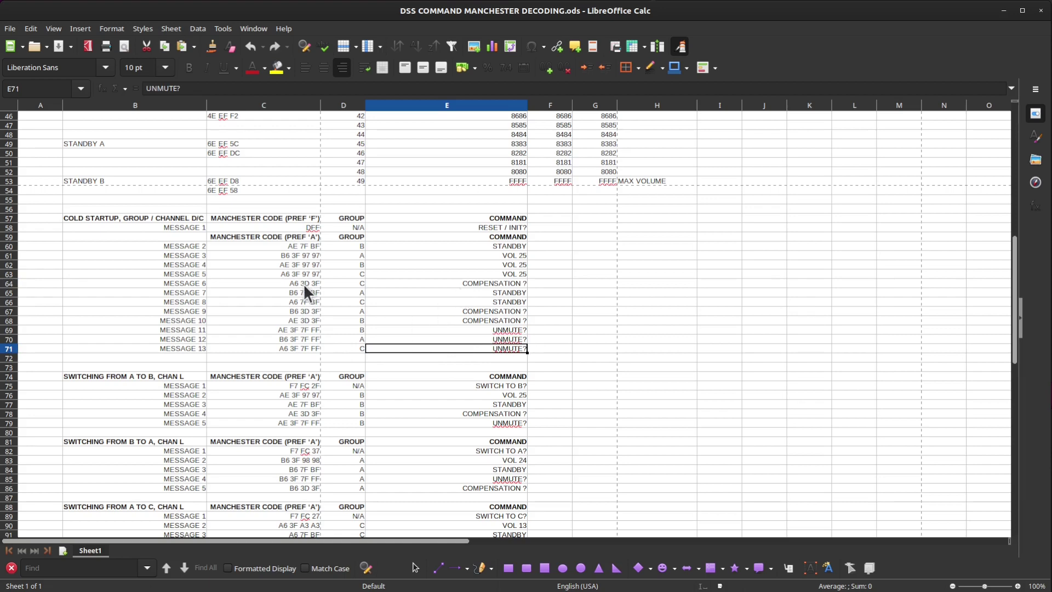
pyautogui.click(376, 283)
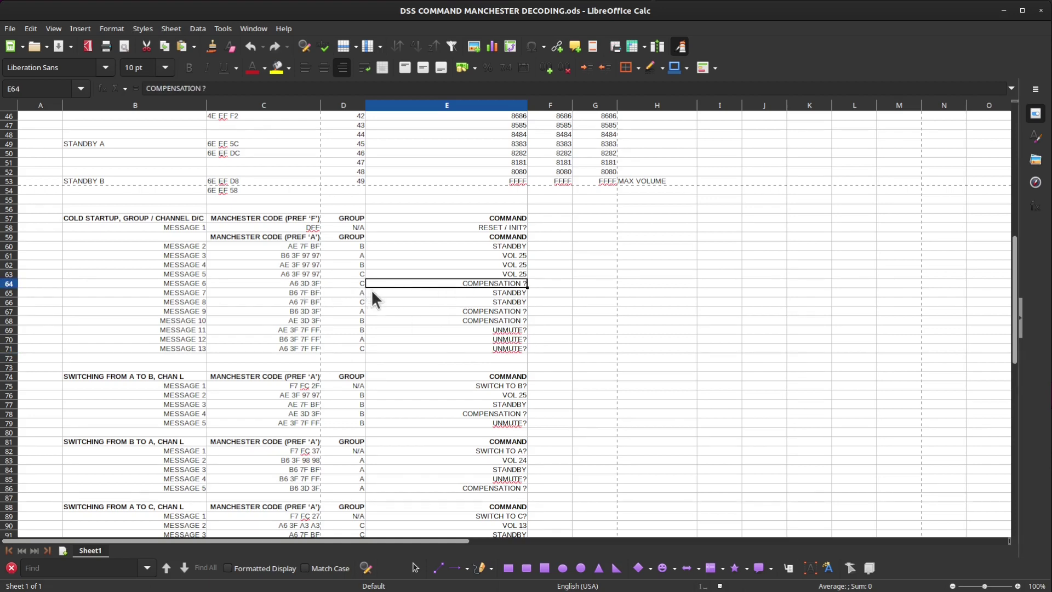
pyautogui.click(288, 332)
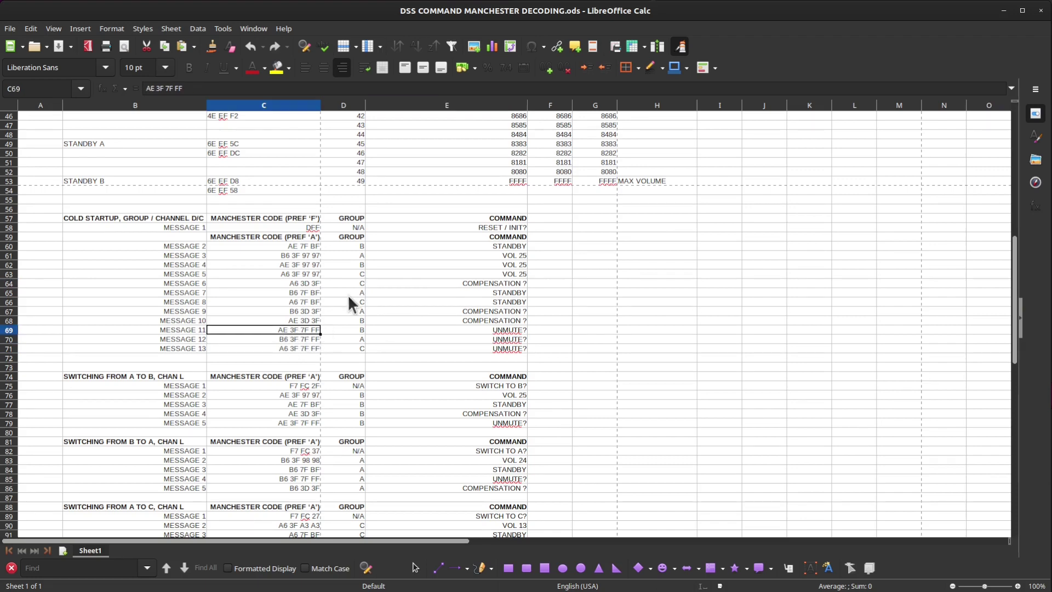
# - Review the System A, B and C code prefixes and compare their volume 13 codes in the volume table
pyautogui.scroll(15, 426, 264)
pyautogui.moveTo(525, 134); pyautogui.dragTo(544, 134)
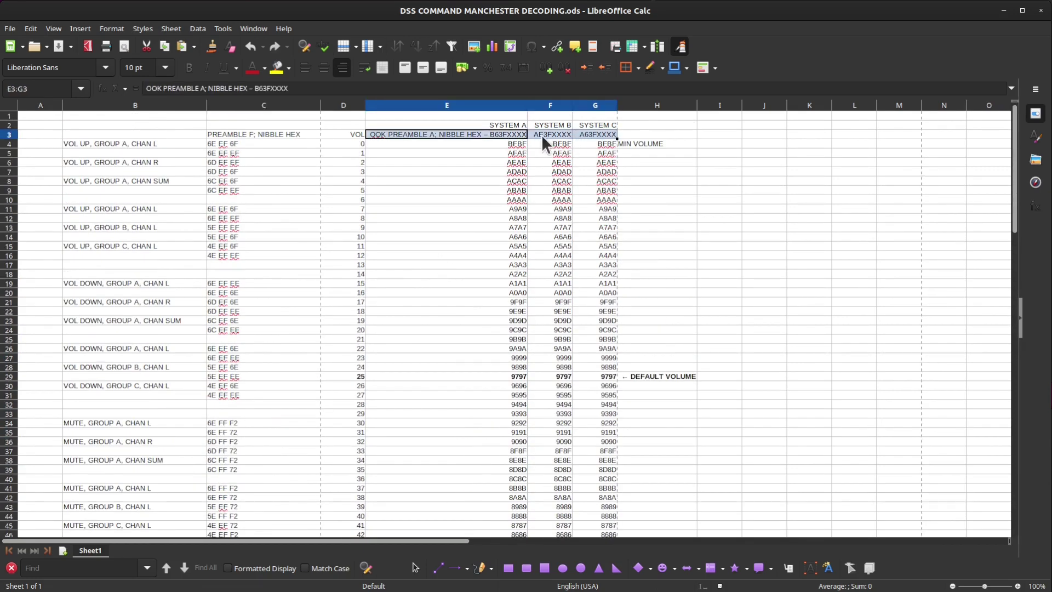
pyautogui.click(545, 133)
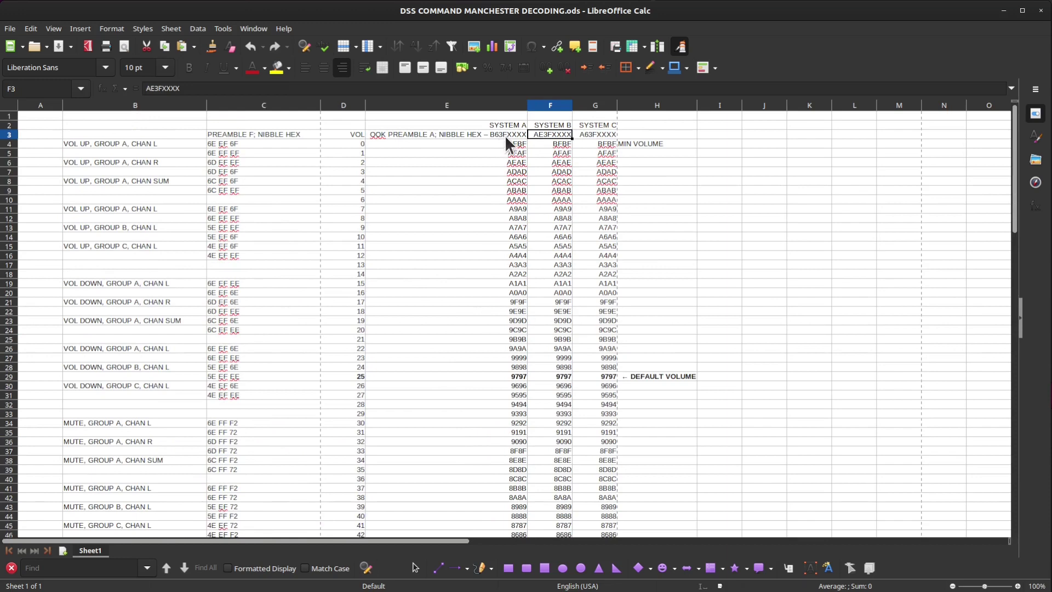
pyautogui.click(504, 263)
pyautogui.click(546, 263)
pyautogui.click(597, 263)
pyautogui.click(497, 263)
pyautogui.click(548, 263)
pyautogui.click(589, 268)
# - Compare the System A, B and C volume codes just below the maximum volume row
pyautogui.scroll(-9, 512, 274)
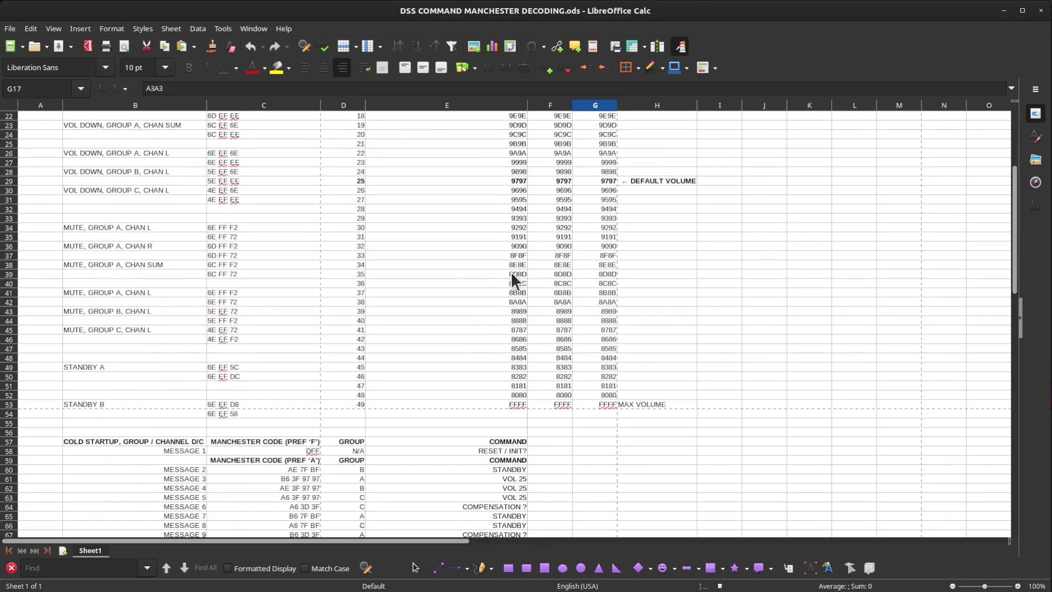
pyautogui.scroll(-3, 456, 325)
pyautogui.moveTo(584, 242); pyautogui.dragTo(496, 238)
pyautogui.click(622, 229)
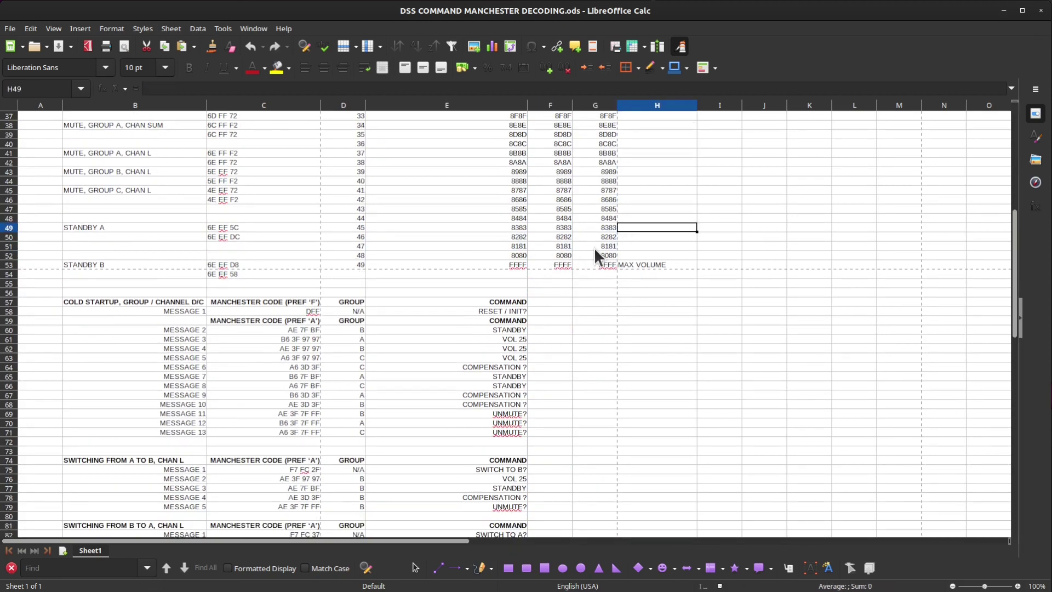
pyautogui.moveTo(594, 248); pyautogui.dragTo(492, 222)
pyautogui.click(470, 255)
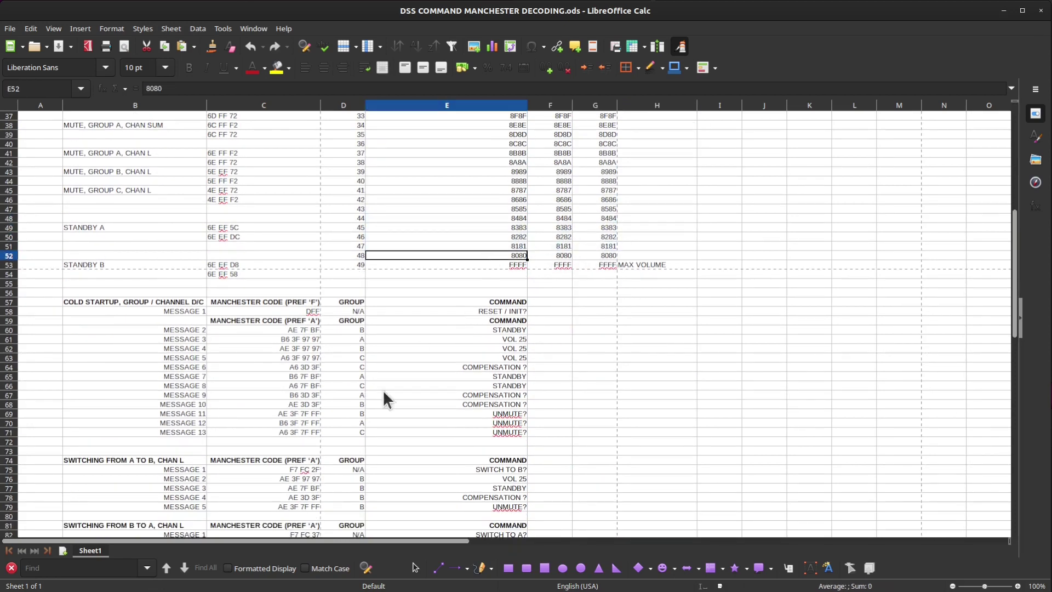
# - Select the Manchester codes of cold startup messages 11 to 13 to examine the unmute commands
pyautogui.click(280, 507)
pyautogui.scroll(-4, 340, 433)
pyautogui.moveTo(243, 302); pyautogui.dragTo(287, 316)
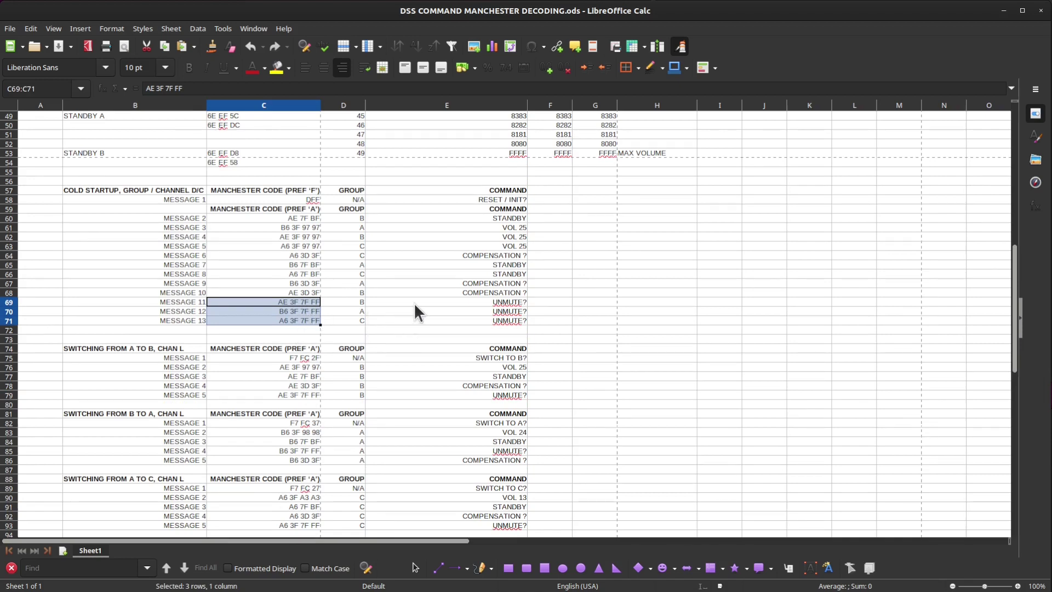
# - Check the group assignments of cold startup messages 11 to 13 and glance at the startup capture in DSView
pyautogui.moveTo(343, 301); pyautogui.dragTo(348, 324)
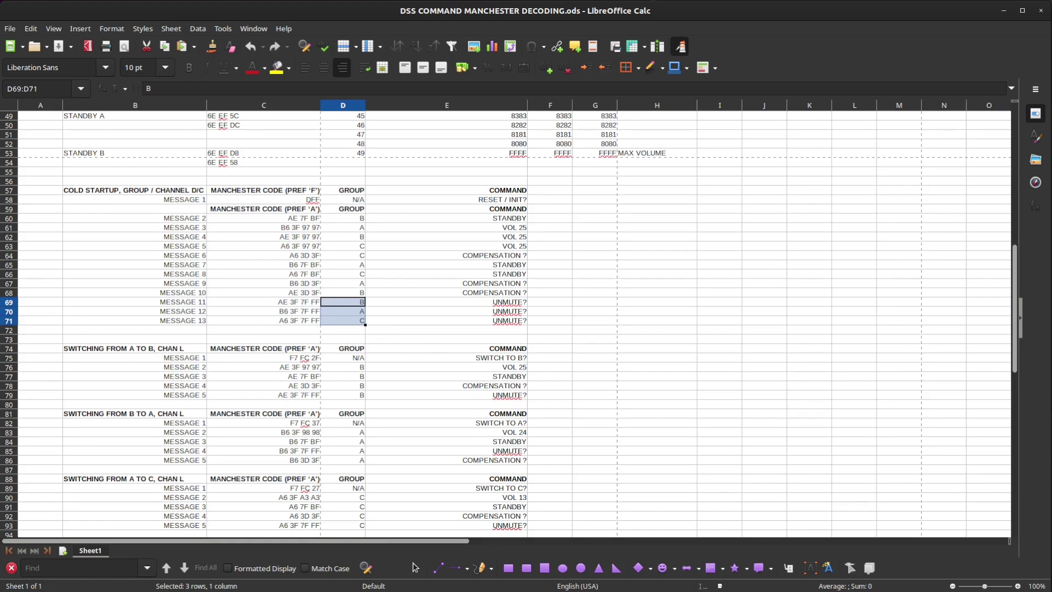
pyautogui.hotkey('alt', 'Tab')
pyautogui.scroll(-3, 420, 247)
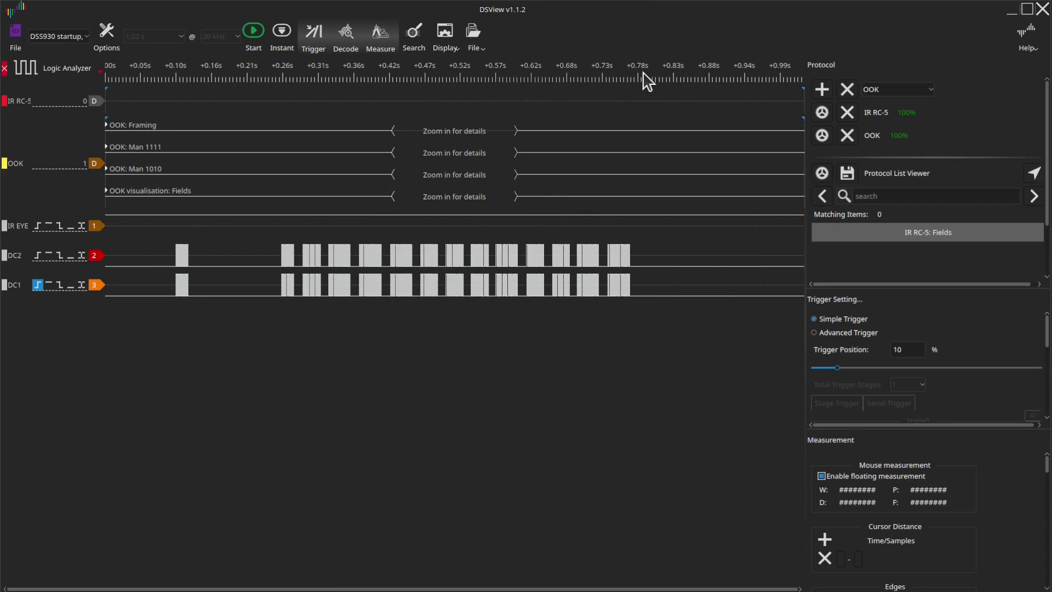
pyautogui.hotkey('alt', 'Tab')
pyautogui.press('Right')
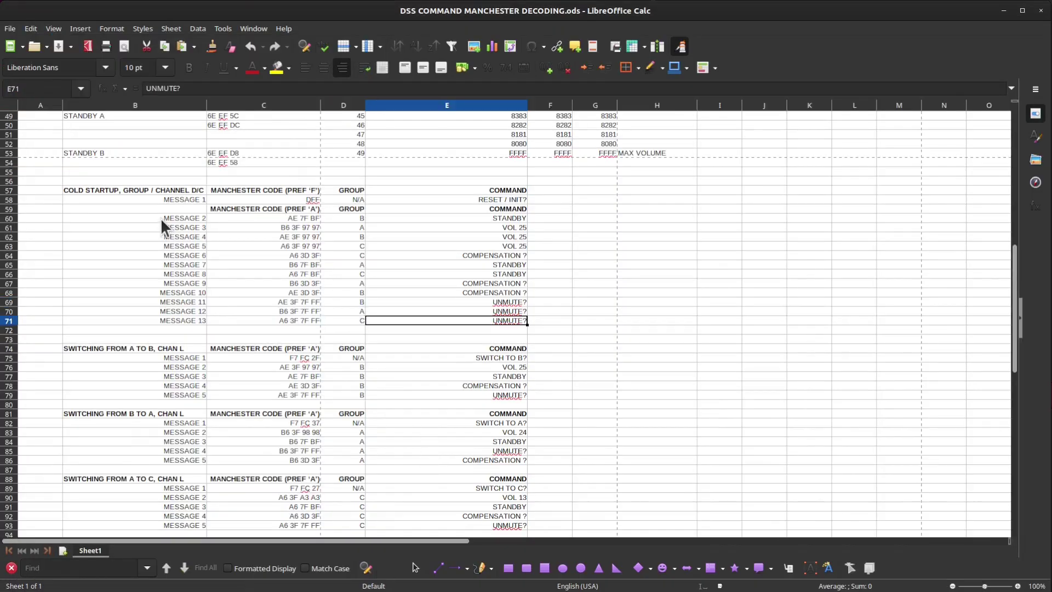
# - Review the cold startup table in Calc, separating the preamble F message 1 from the preamble A messages 2 to 13
pyautogui.moveTo(123, 196); pyautogui.dragTo(428, 320)
pyautogui.click(378, 270)
pyautogui.moveTo(148, 195); pyautogui.dragTo(429, 199)
pyautogui.click(300, 245)
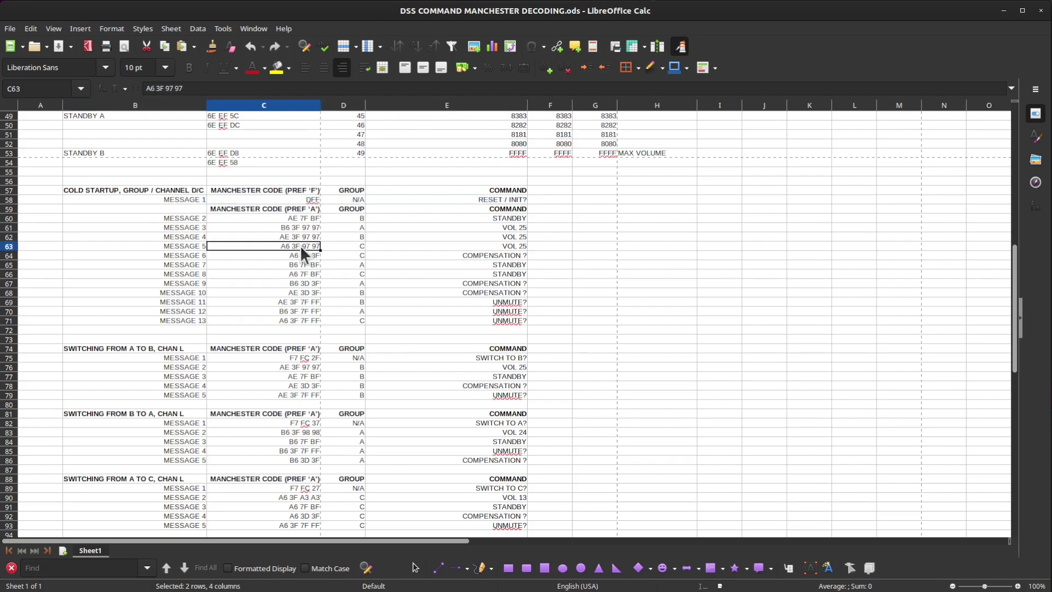
pyautogui.moveTo(124, 219); pyautogui.dragTo(497, 320)
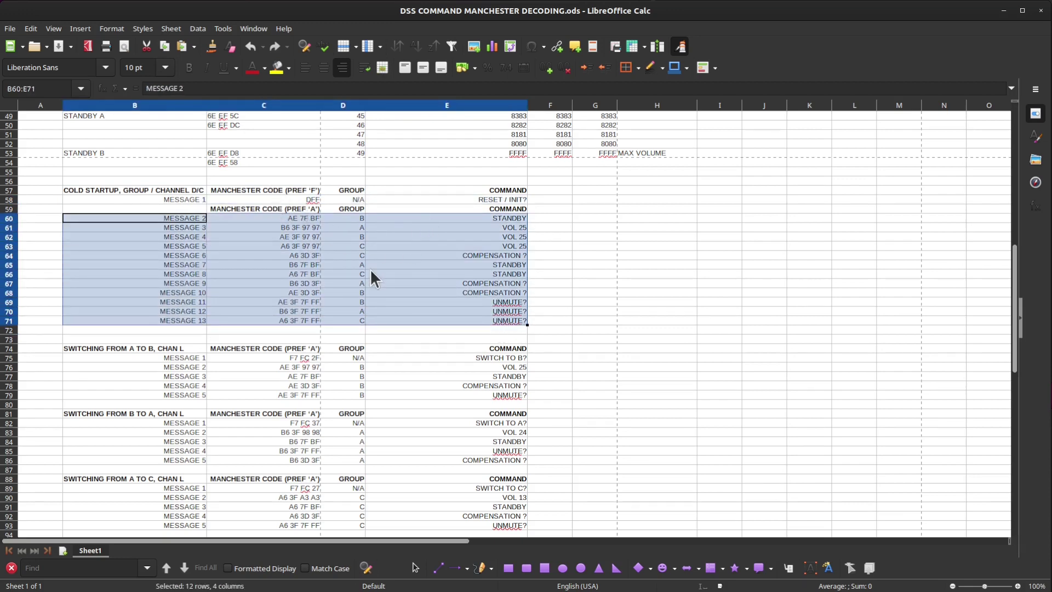
pyautogui.click(449, 304)
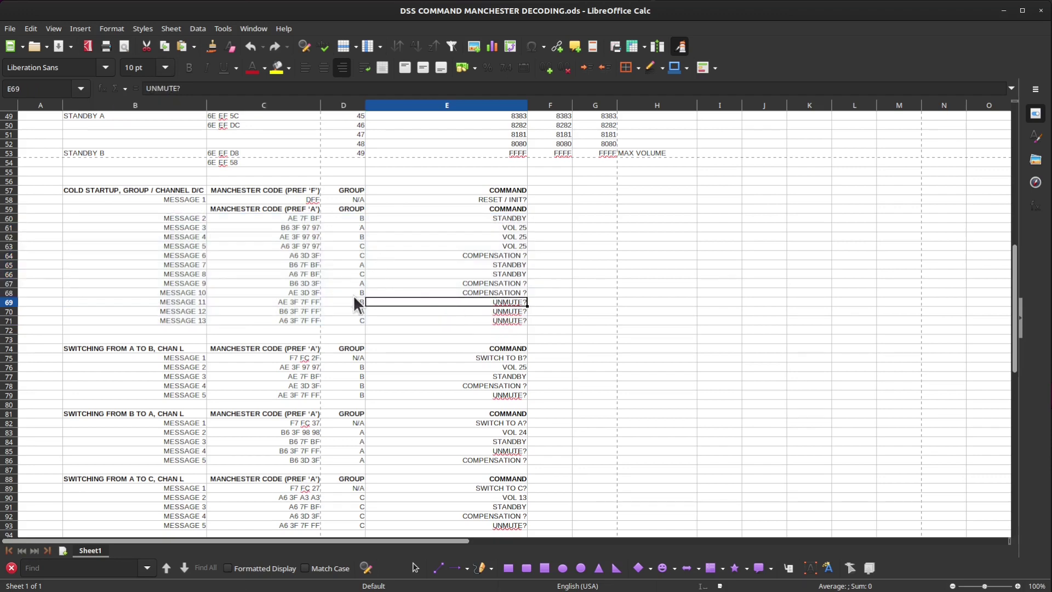
pyautogui.click(482, 219)
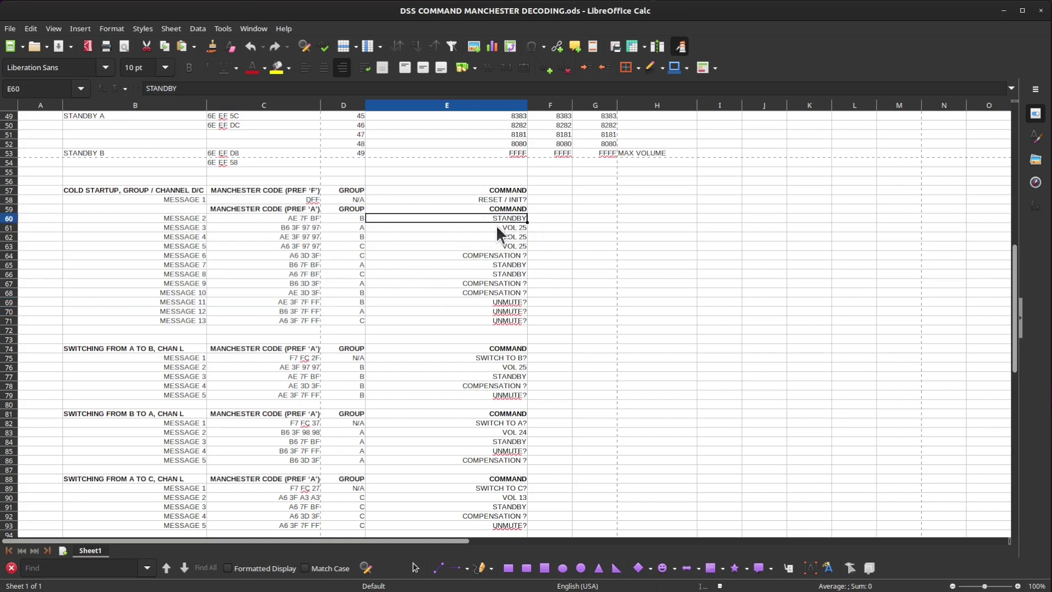
pyautogui.click(469, 227)
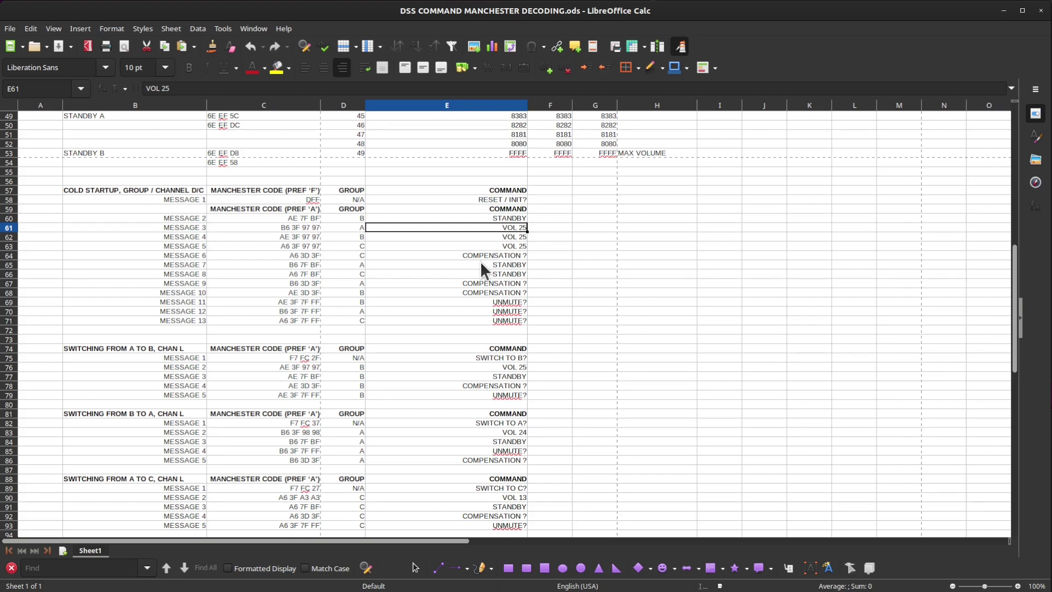
# - Walk through the cold startup command sequence from standby and volume 25 to compensation and unmute
pyautogui.moveTo(175, 215); pyautogui.dragTo(406, 317)
pyautogui.click(406, 317)
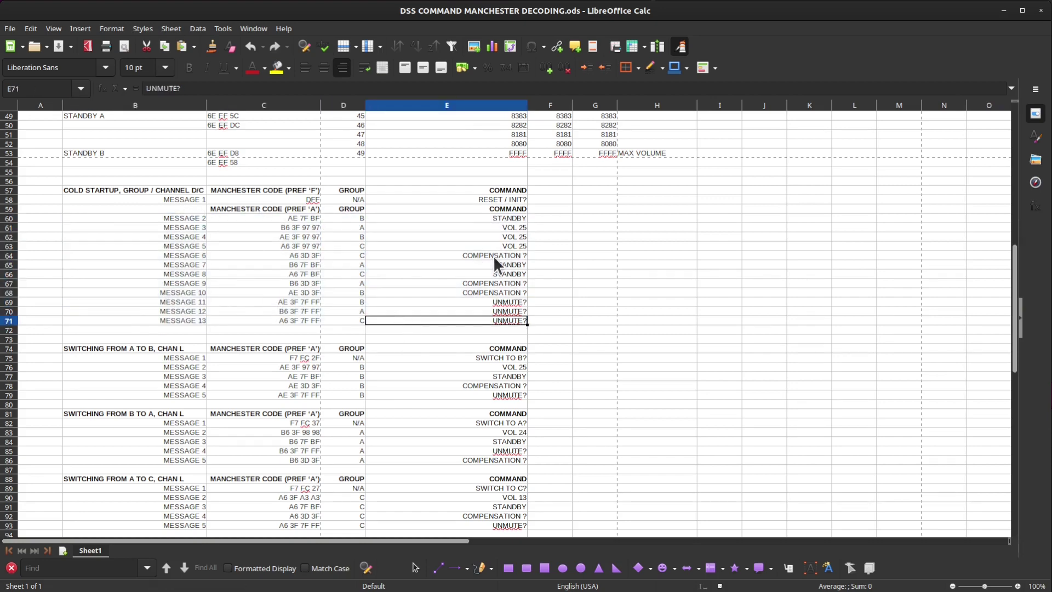
pyautogui.click(492, 217)
pyautogui.click(503, 234)
pyautogui.click(476, 253)
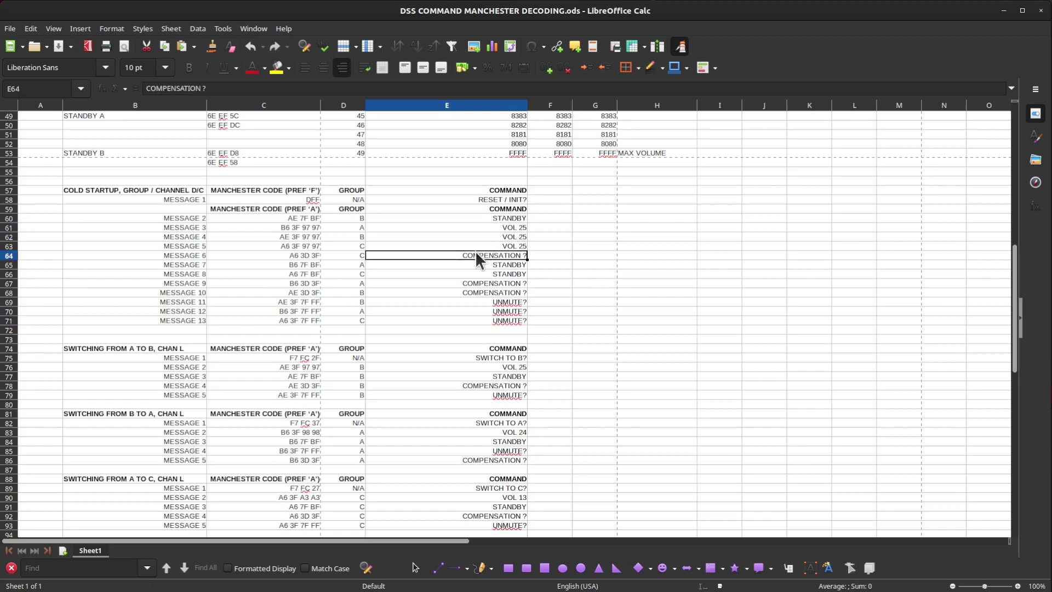
pyautogui.click(475, 285)
pyautogui.click(475, 291)
pyautogui.click(483, 302)
pyautogui.click(484, 313)
pyautogui.click(484, 318)
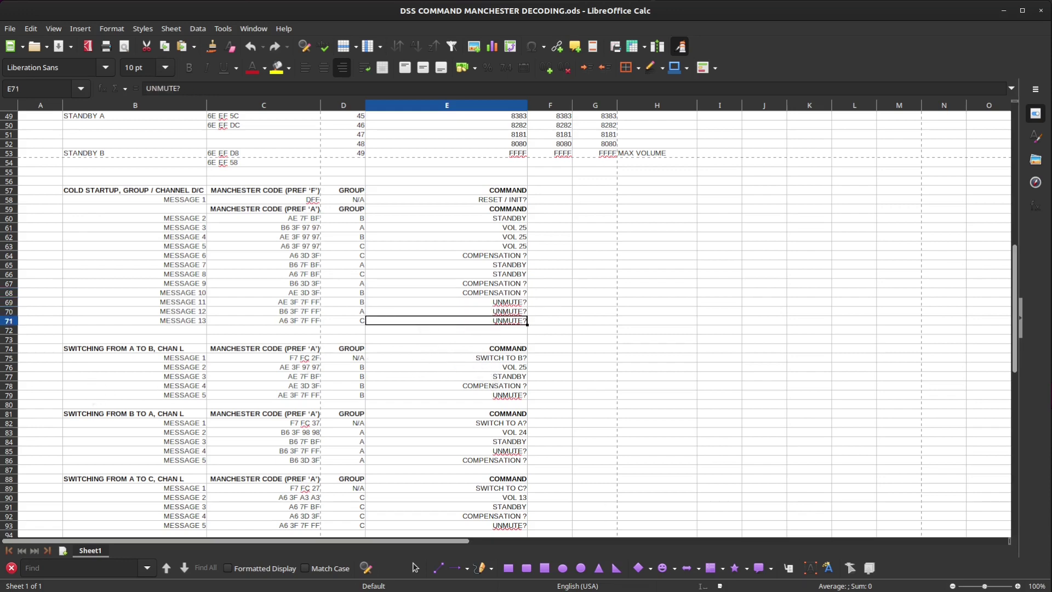
# - Switch to DSView and examine the OOK-decoded hex fields of the first messages in the startup capture's DC1/DC2 burst train
pyautogui.hotkey('alt', 'Tab')
pyautogui.moveTo(341, 264)
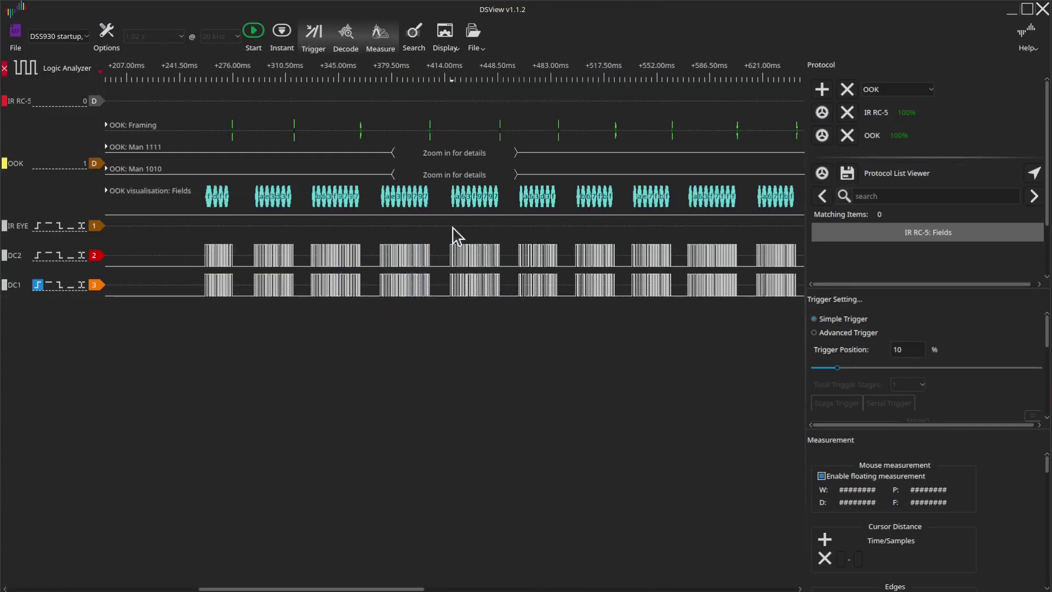
pyautogui.moveTo(453, 234); pyautogui.dragTo(345, 237)
pyautogui.scroll(3, 211, 206)
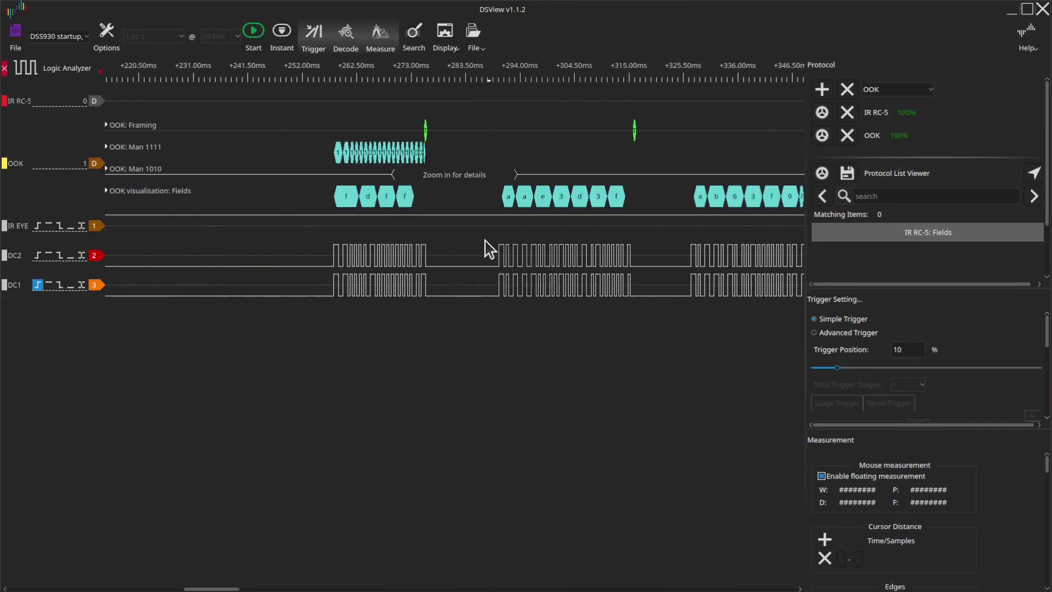
pyautogui.moveTo(570, 249)
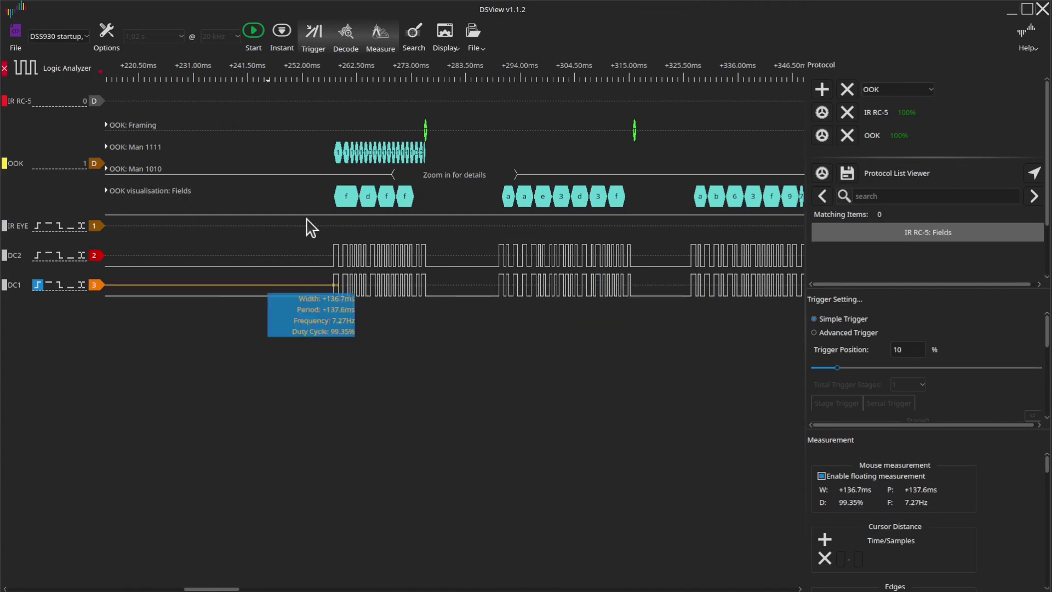
pyautogui.moveTo(417, 256)
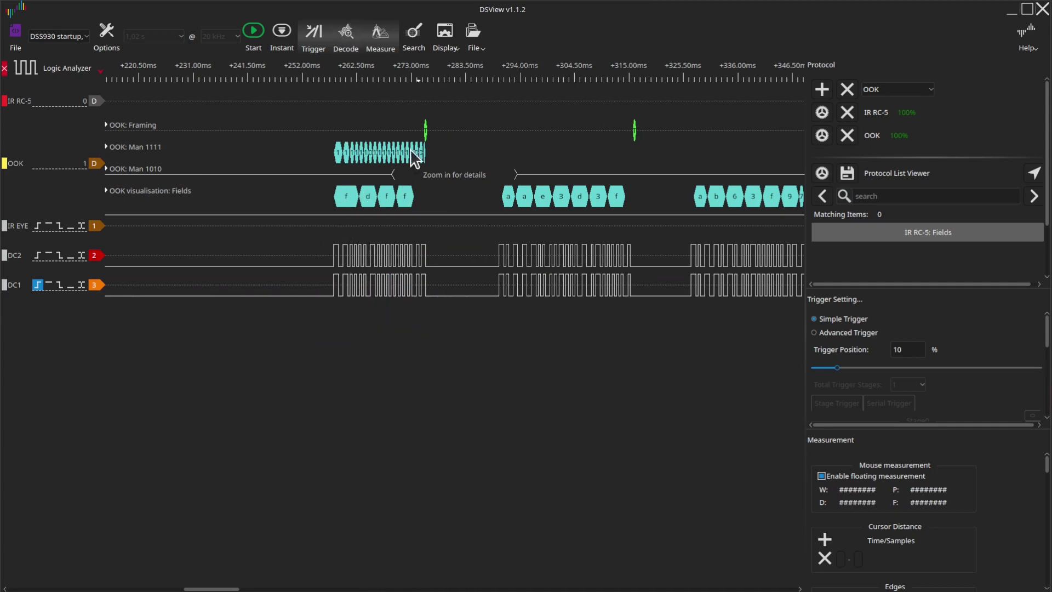
pyautogui.moveTo(362, 289)
pyautogui.moveTo(298, 306)
pyautogui.moveTo(347, 250)
pyautogui.scroll(-1, 362, 245)
pyautogui.scroll(-1, 383, 246)
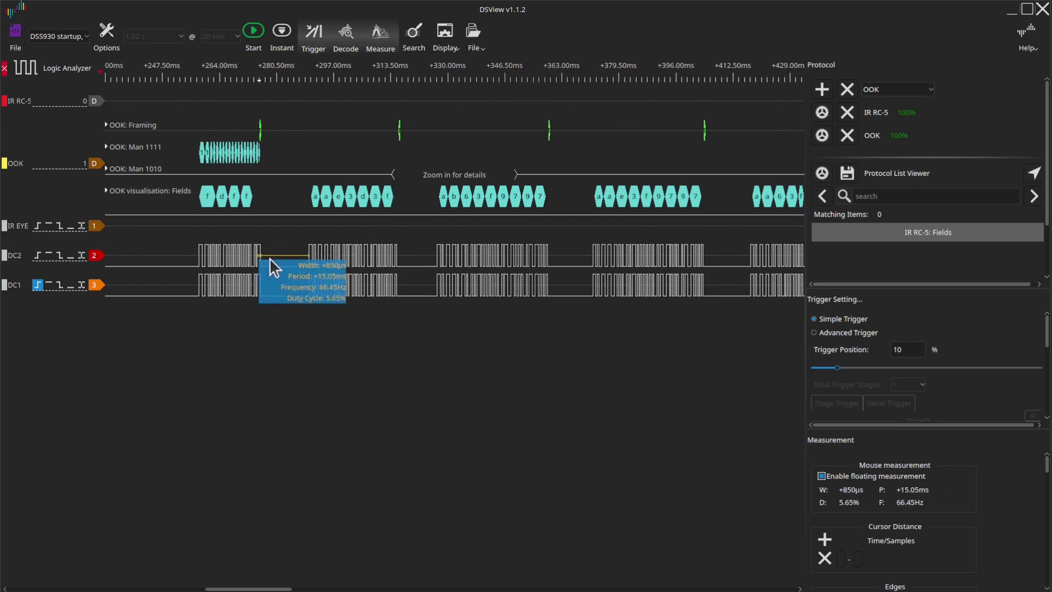
# - Read the decoded hex fields of the successive startup messages, from the volume commands through the compensation and standby commands
pyautogui.moveTo(453, 219); pyautogui.dragTo(420, 191)
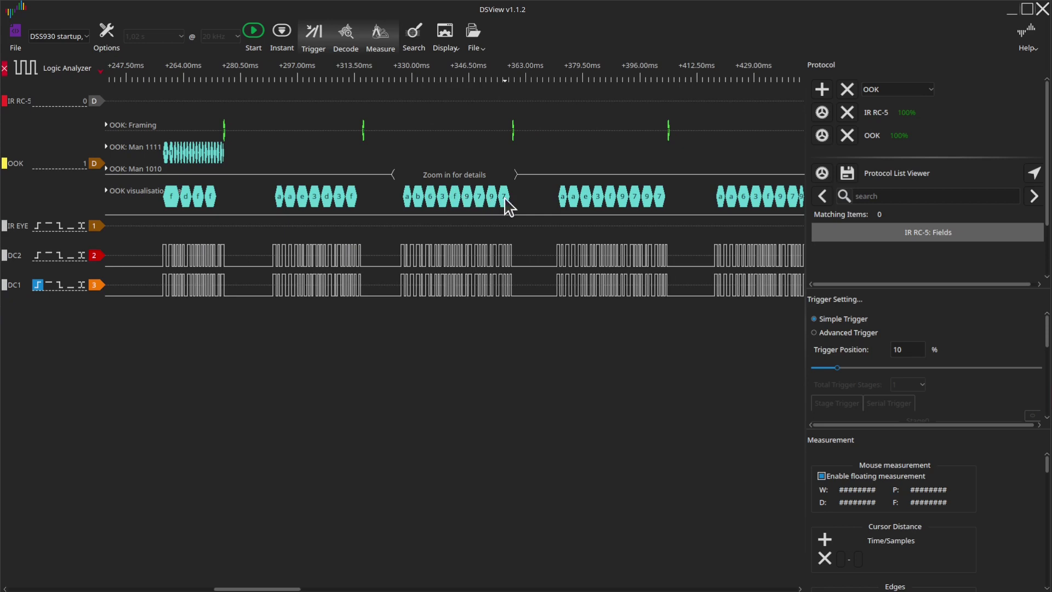
pyautogui.moveTo(493, 199); pyautogui.dragTo(436, 206)
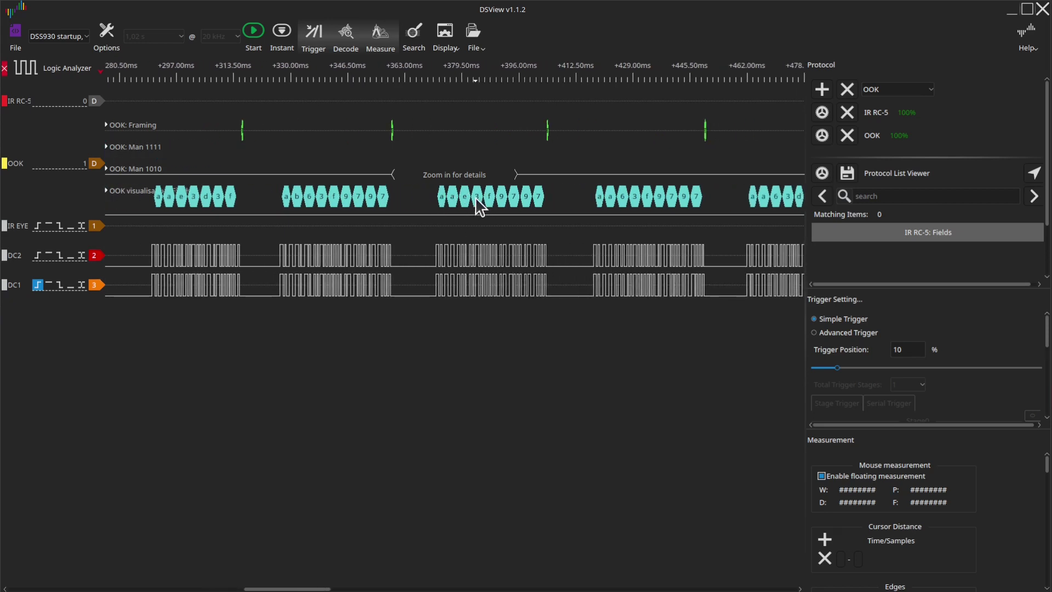
pyautogui.moveTo(533, 211); pyautogui.dragTo(453, 192)
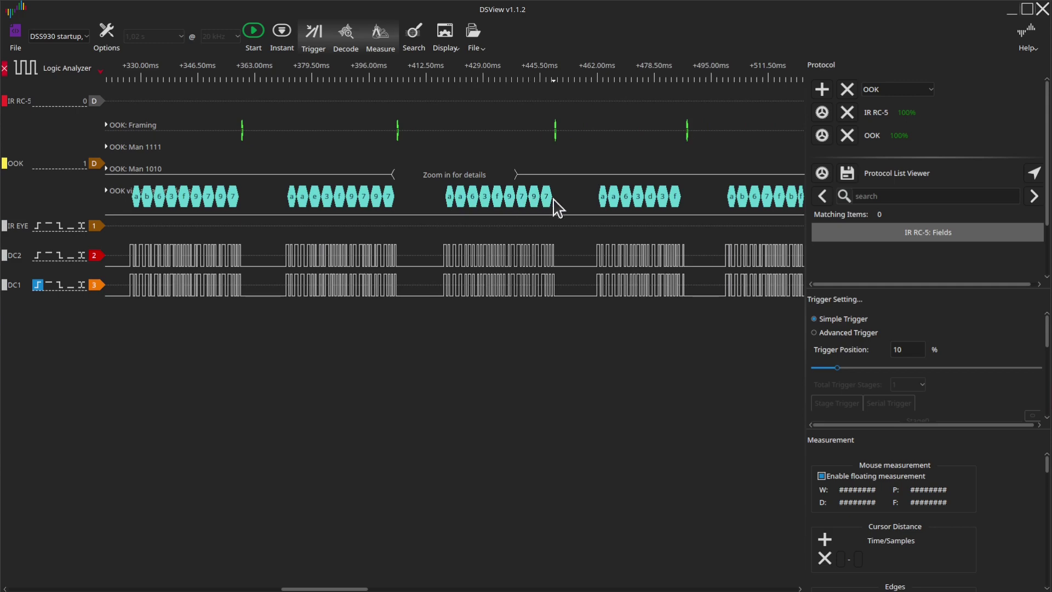
pyautogui.moveTo(557, 207); pyautogui.dragTo(402, 206)
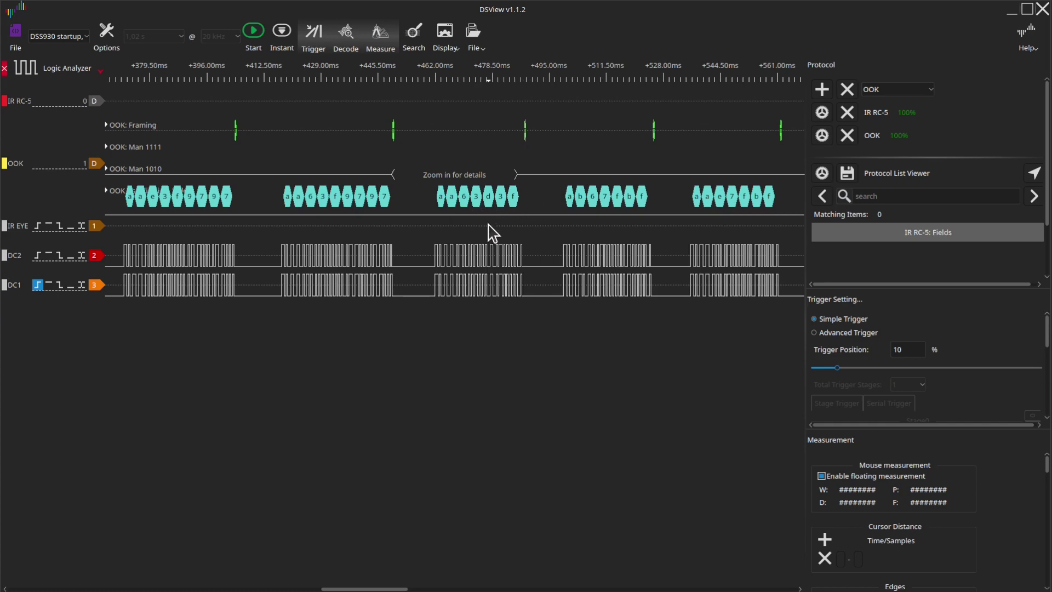
pyautogui.moveTo(500, 235); pyautogui.dragTo(397, 228)
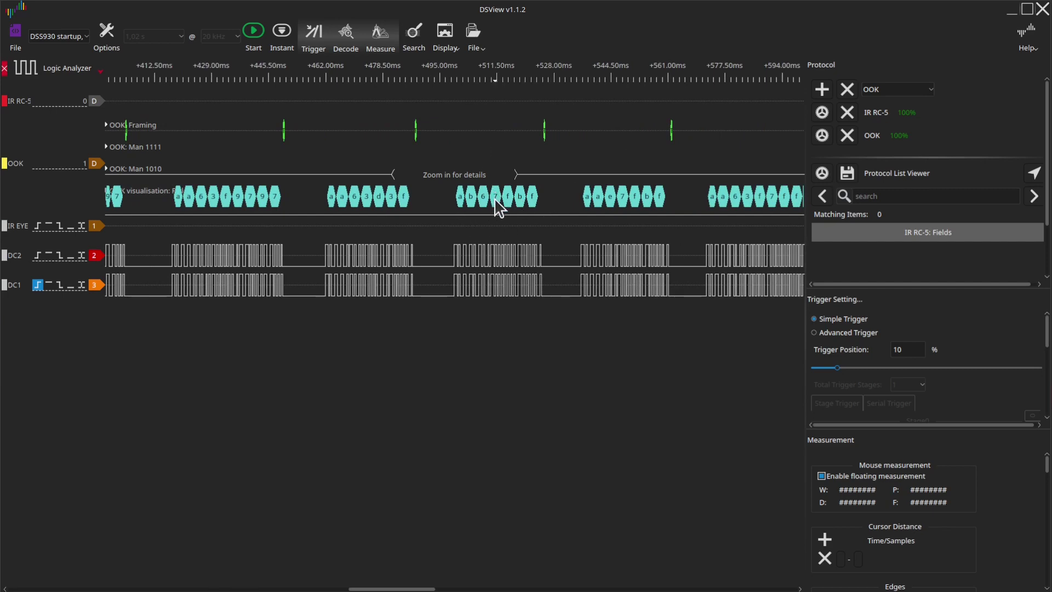
pyautogui.moveTo(617, 212); pyautogui.dragTo(477, 223)
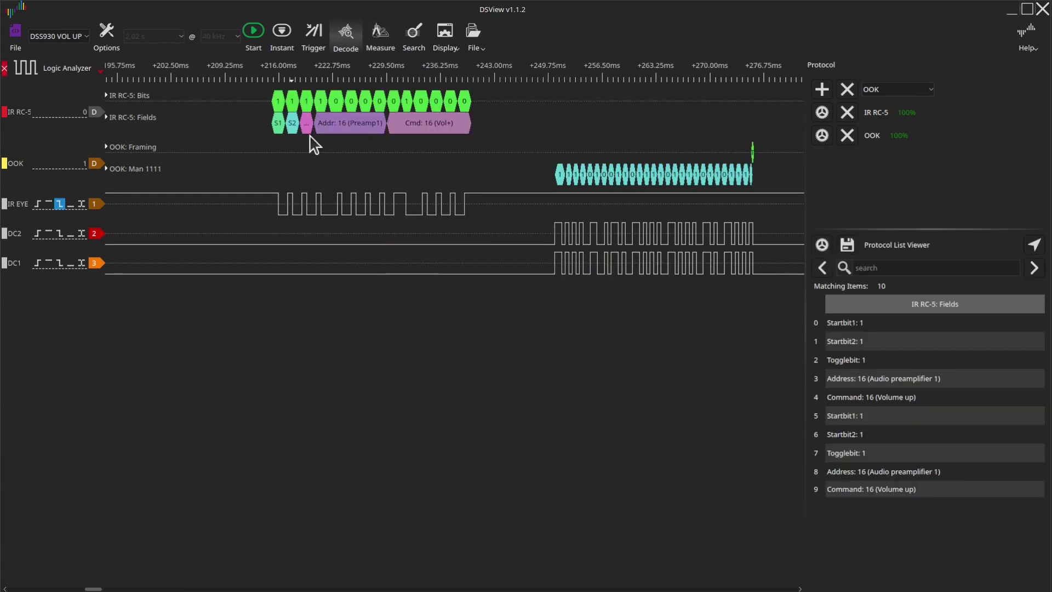
# - Compare the infrared RC-5 volume up command with the resulting DC1/DC2 message in the VOL UP capture
pyautogui.moveTo(636, 235)
pyautogui.moveTo(652, 216)
pyautogui.moveTo(466, 254)
pyautogui.moveTo(520, 216)
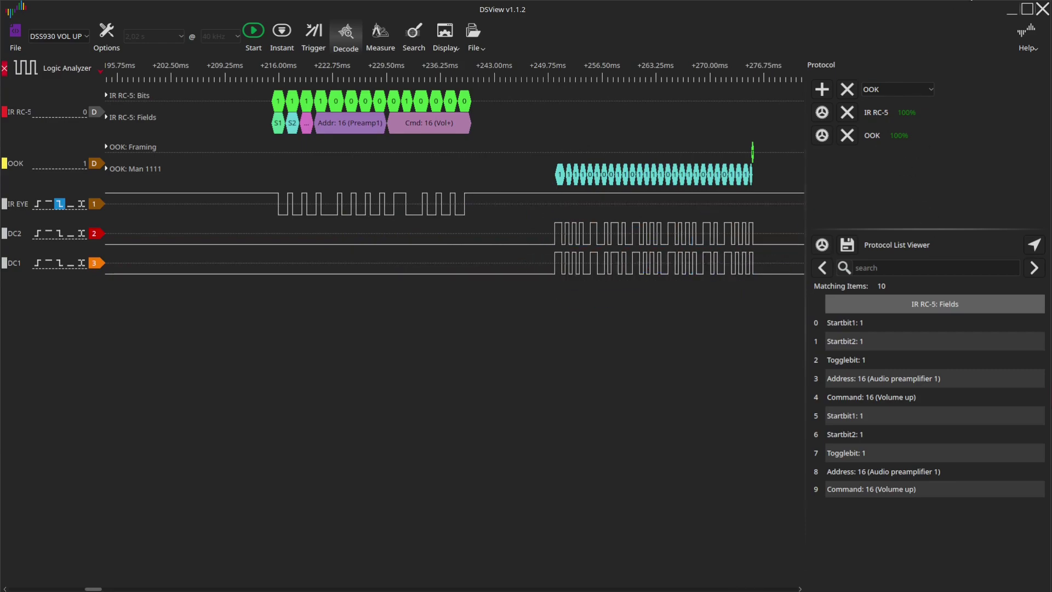
# - Switch to Calc and locate the preamble F nibble hex column and its VOL UP, GROUP A, CHAN L entry
pyautogui.hotkey('alt', 'Tab')
pyautogui.click(251, 134)
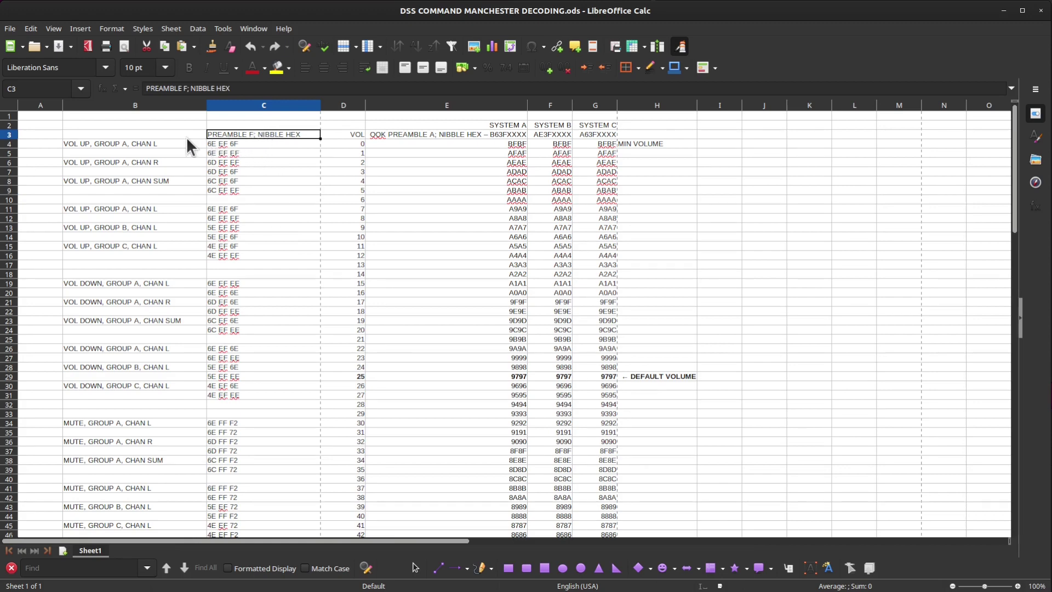
pyautogui.click(114, 141)
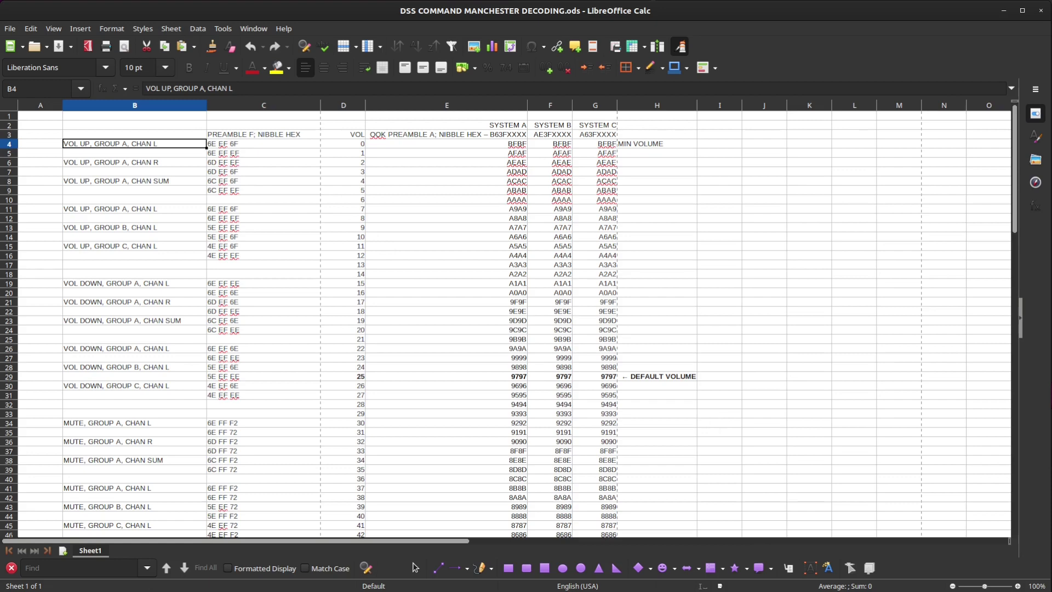
# - Return to DSView and examine the RC-5 toggle bit, address and command fields ahead of the OOK message
pyautogui.hotkey('alt', 'Tab')
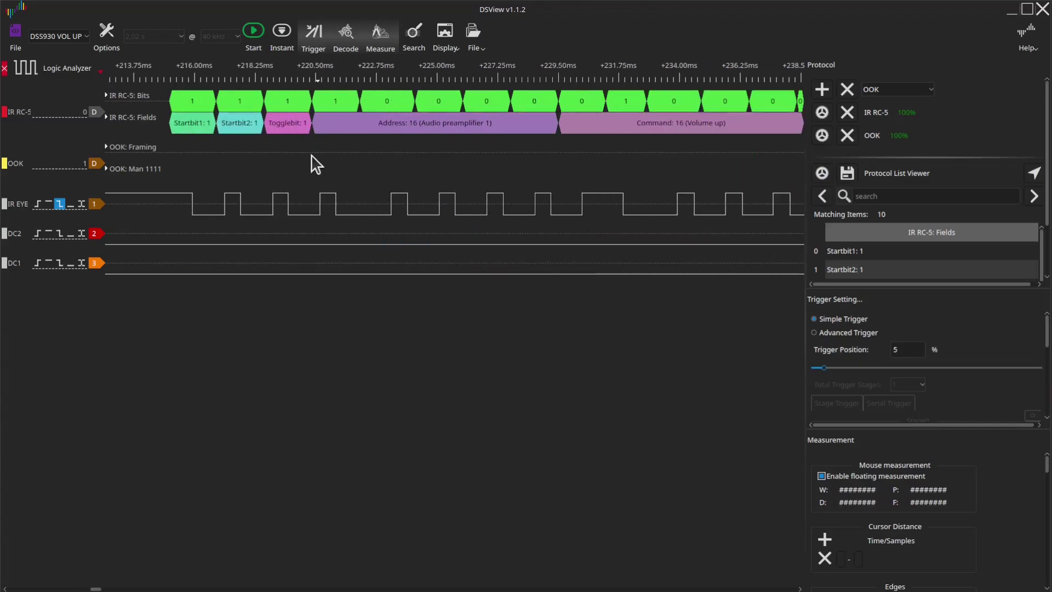
pyautogui.scroll(-2, 451, 225)
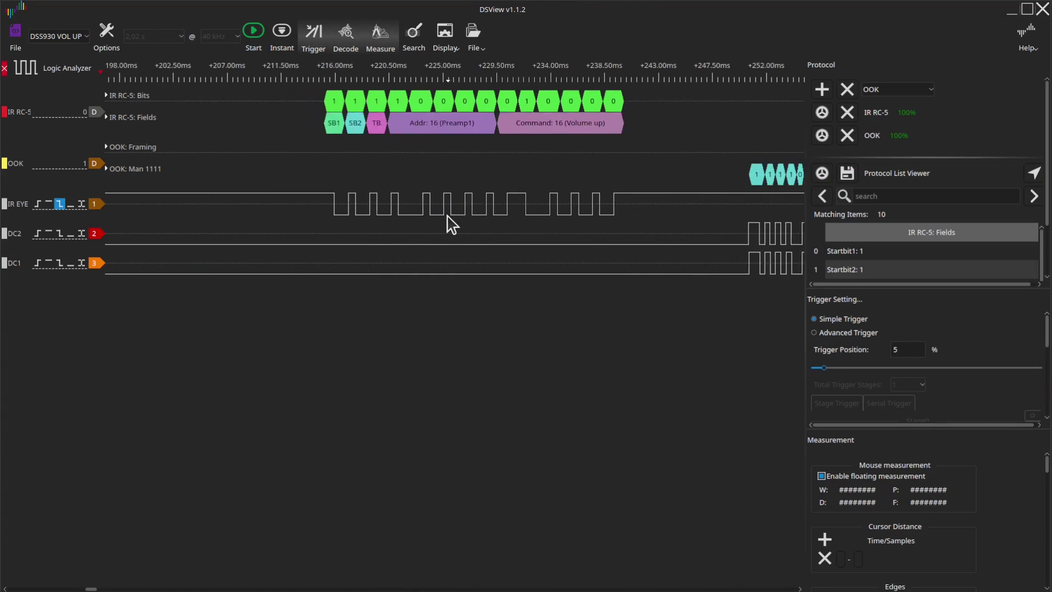
pyautogui.moveTo(539, 154); pyautogui.dragTo(397, 176)
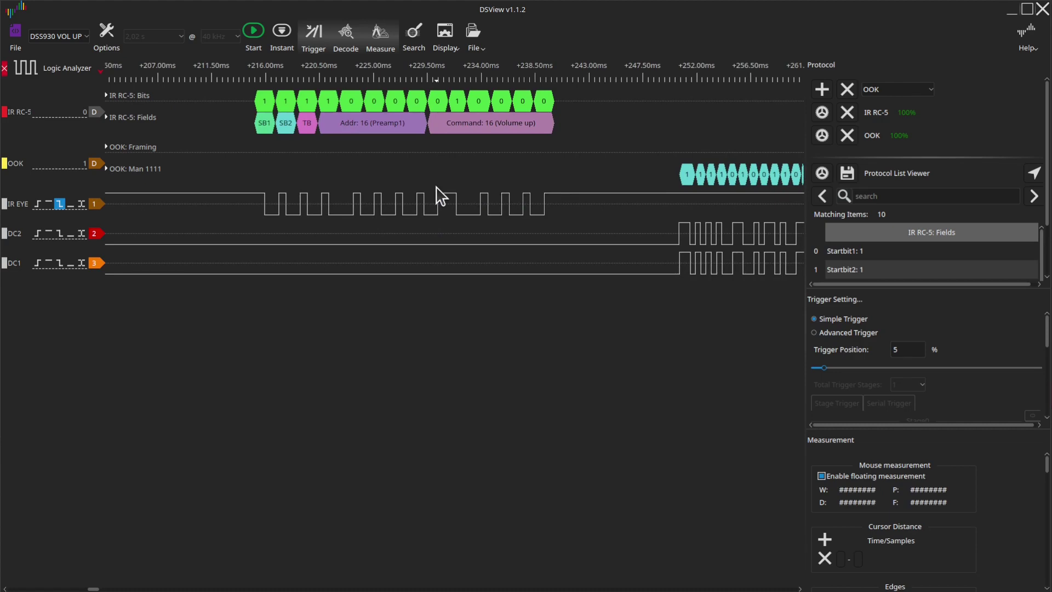
# - Return to Calc and compare the Group A volume up codes for channels L, R and SUM
pyautogui.click(1011, 10)
pyautogui.click(148, 163)
pyautogui.click(163, 144)
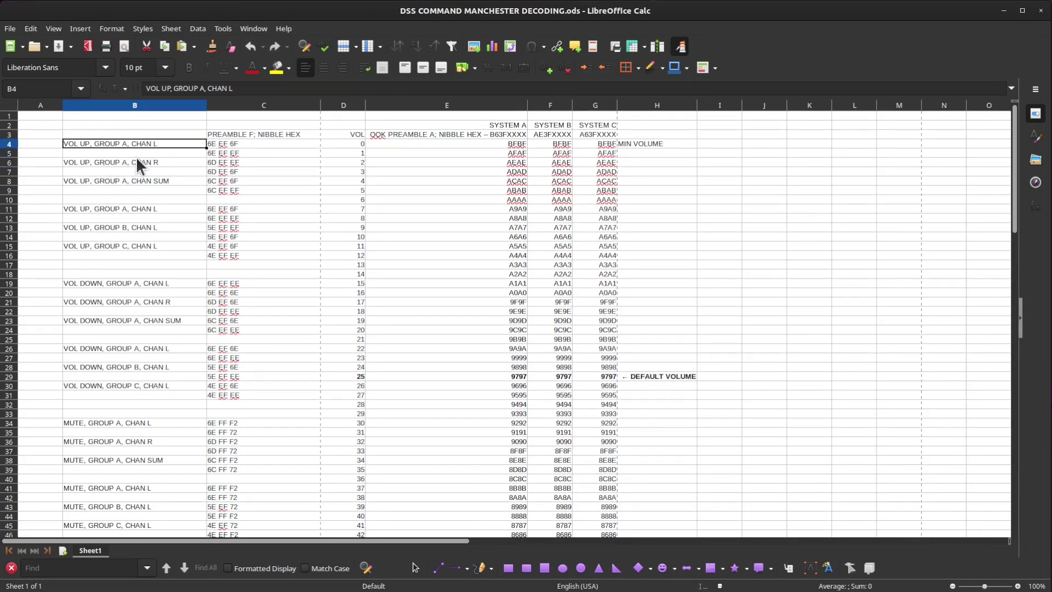
pyautogui.click(180, 162)
pyautogui.click(211, 146)
pyautogui.click(213, 154)
pyautogui.click(211, 163)
pyautogui.click(210, 171)
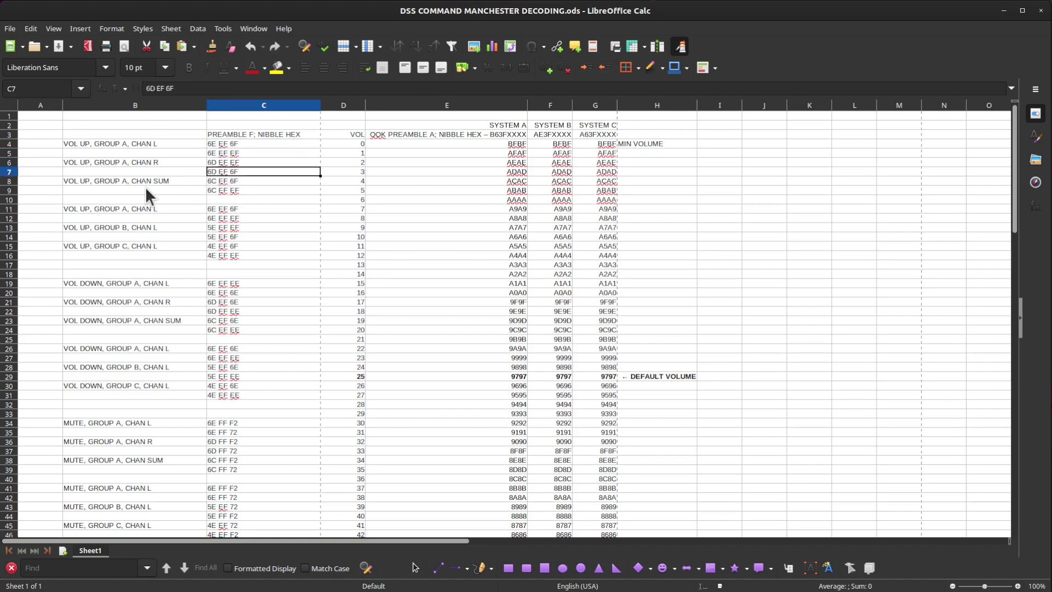
pyautogui.click(197, 180)
pyautogui.click(212, 189)
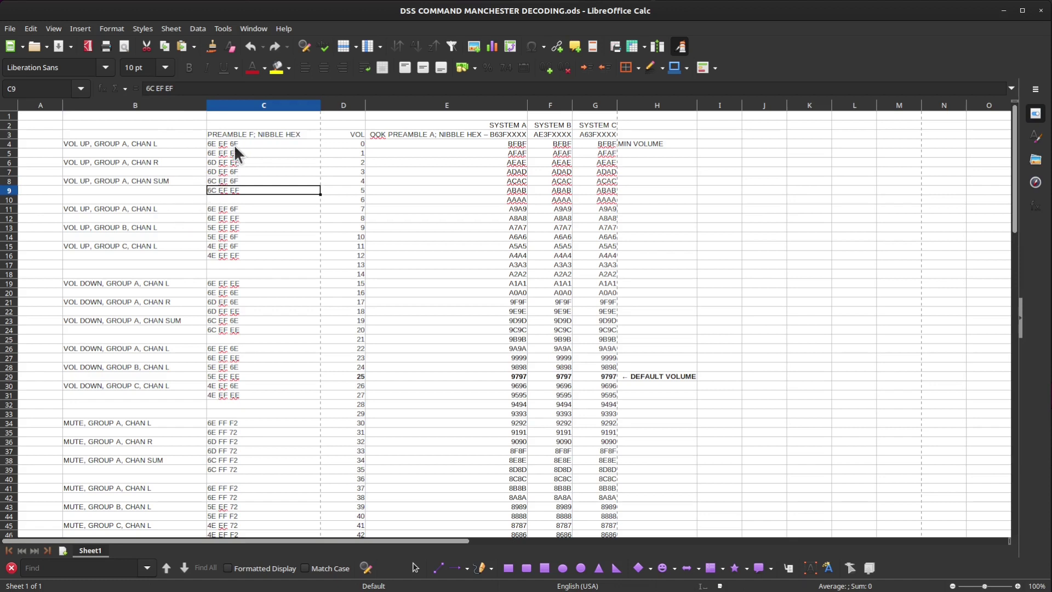
# - Compare the alternating pair of codes listed for the second VOL UP, GROUP A, CHAN L entry
pyautogui.click(91, 208)
pyautogui.moveTo(143, 135); pyautogui.dragTo(212, 153)
pyautogui.moveTo(181, 207); pyautogui.dragTo(226, 213)
pyautogui.click(226, 215)
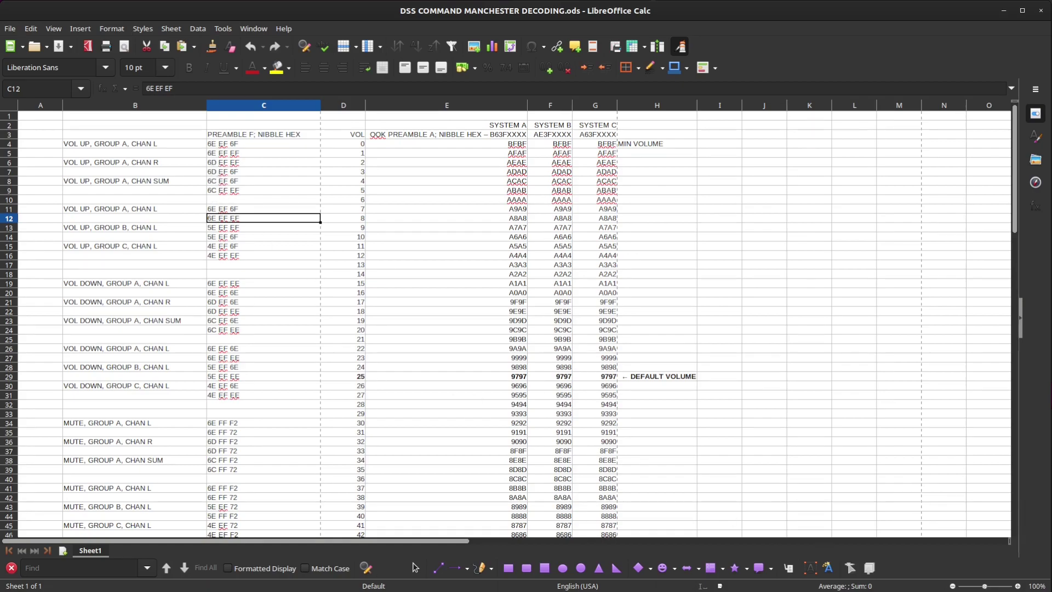
# - Inspect the volume up message's OOK hex fields beside its RC-5 command in DSView, and return to the Calc code table
pyautogui.hotkey('alt', 'Tab')
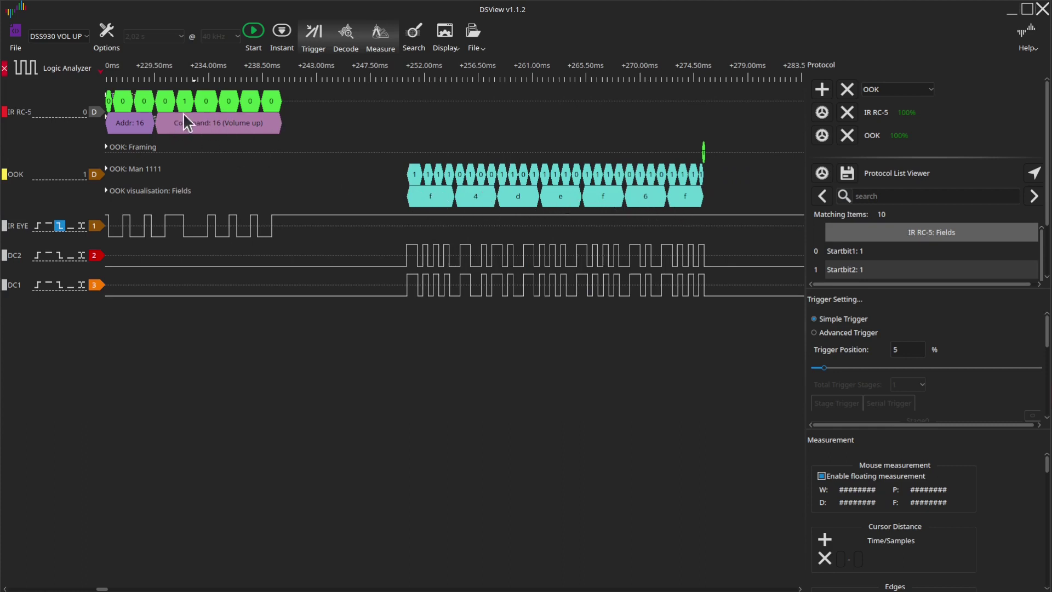
pyautogui.moveTo(250, 163); pyautogui.dragTo(313, 171)
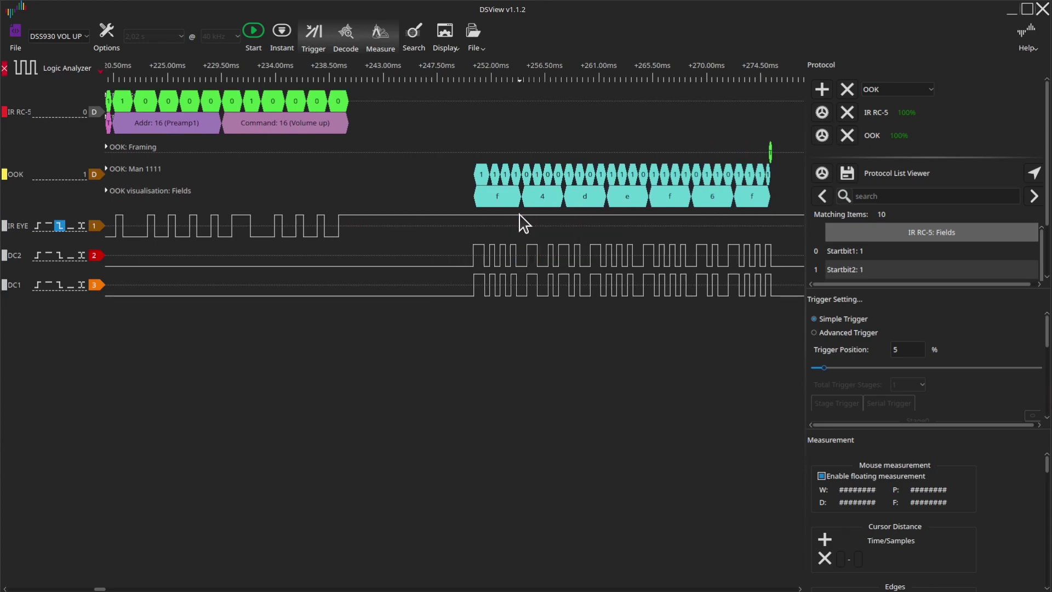
pyautogui.click(1011, 11)
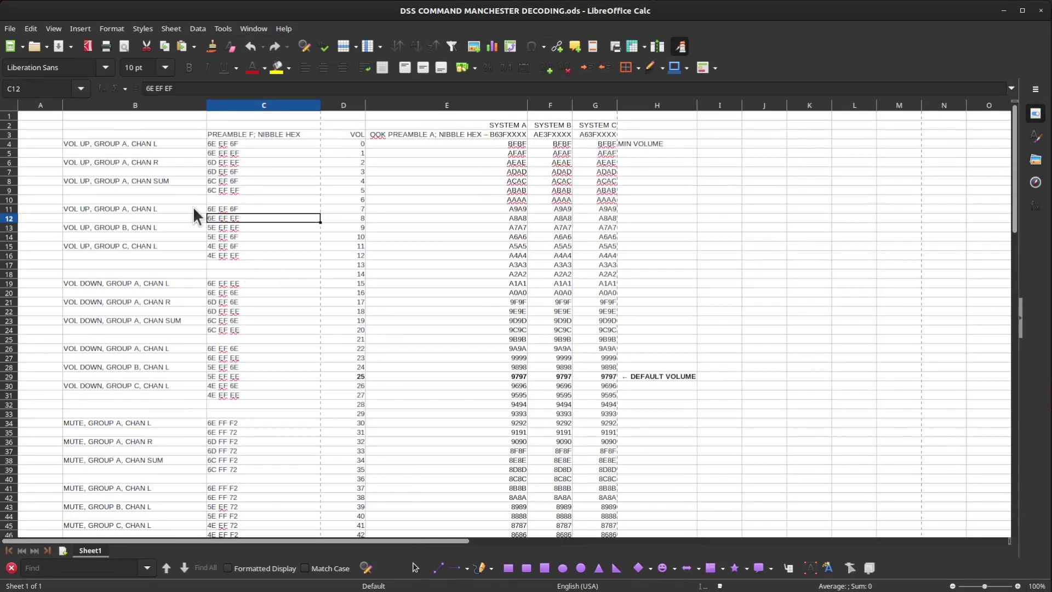
# - Check the VOL UP entries for Group C channel L and Group A channel R against the volume up message in DSView
pyautogui.click(134, 247)
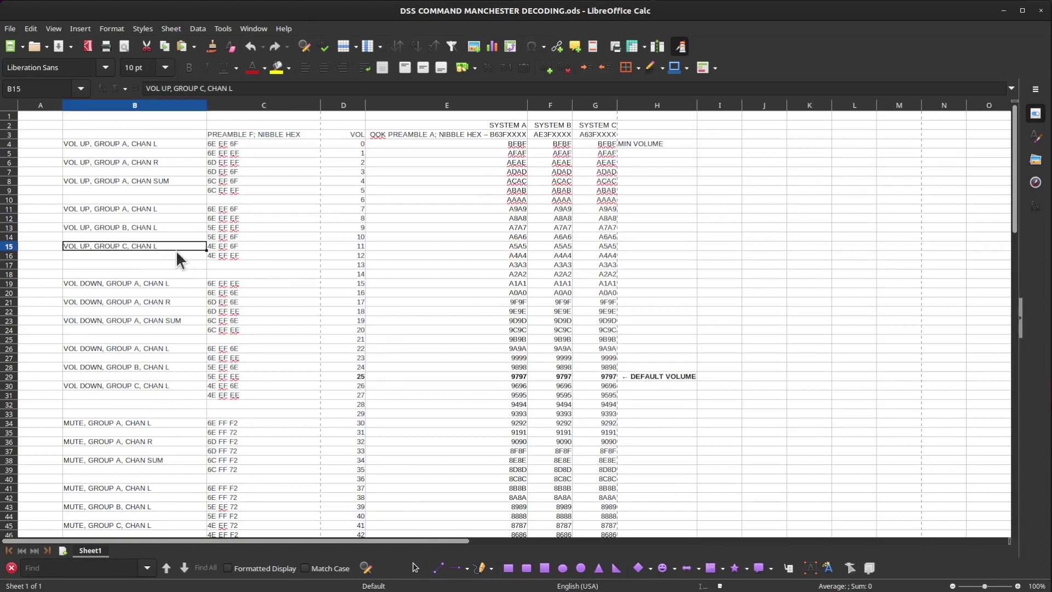
pyautogui.click(138, 163)
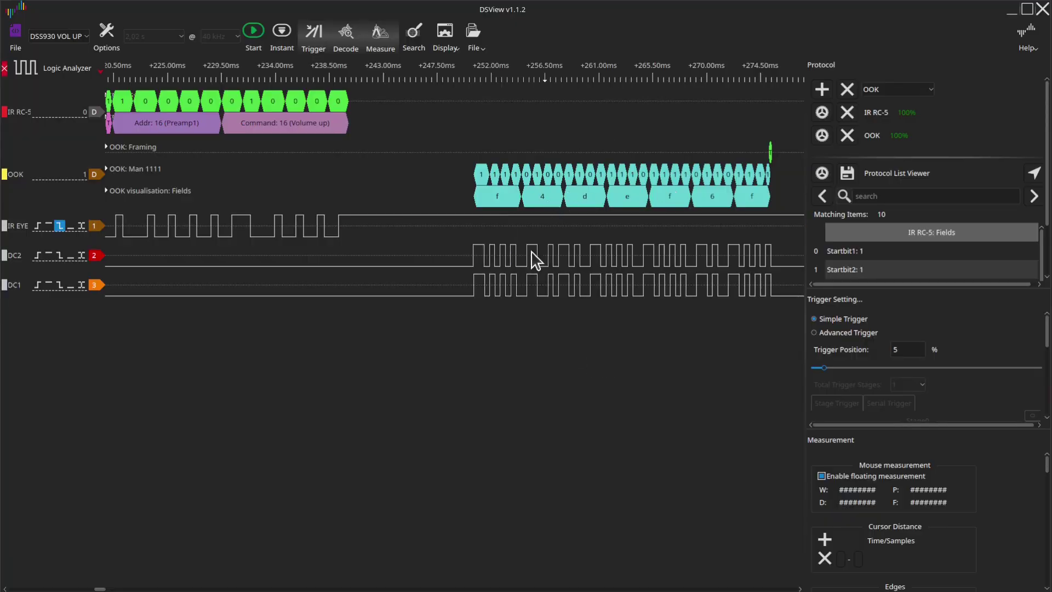
pyautogui.scroll(-1, 339, 231)
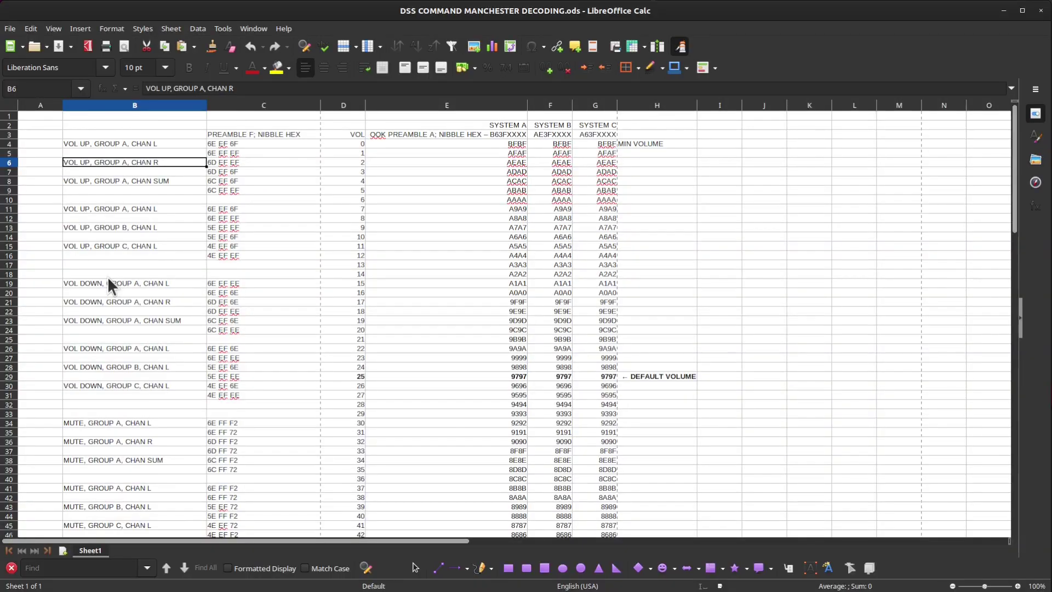
# - Return to Calc and compare the VOL DOWN codes across channels L, R and SUM and across Groups A, B and C
pyautogui.scroll(-1, 108, 279)
pyautogui.moveTo(117, 255); pyautogui.dragTo(233, 300)
pyautogui.click(173, 266)
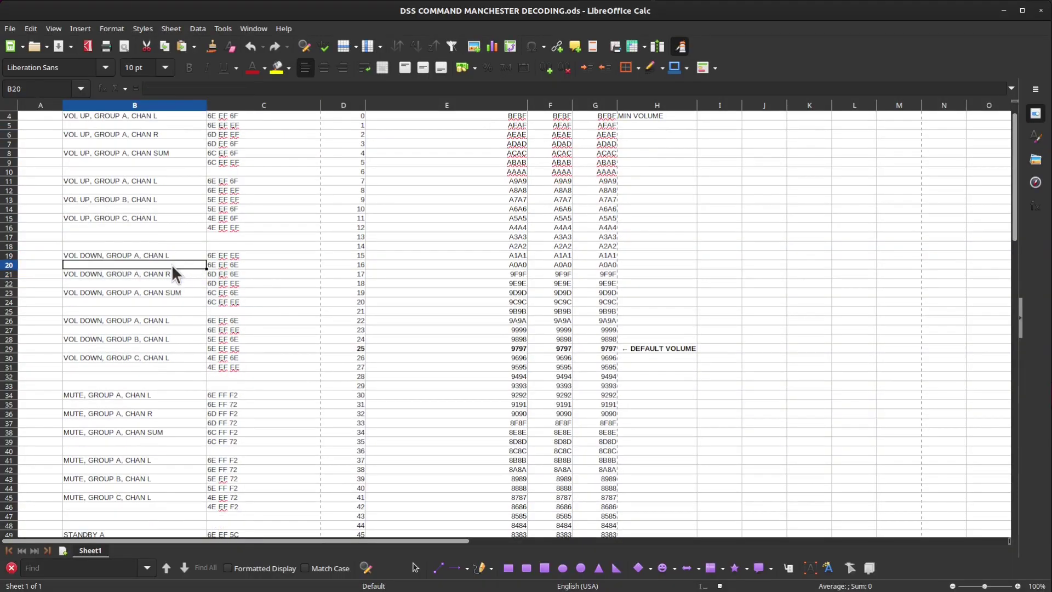
pyautogui.moveTo(145, 311); pyautogui.dragTo(225, 367)
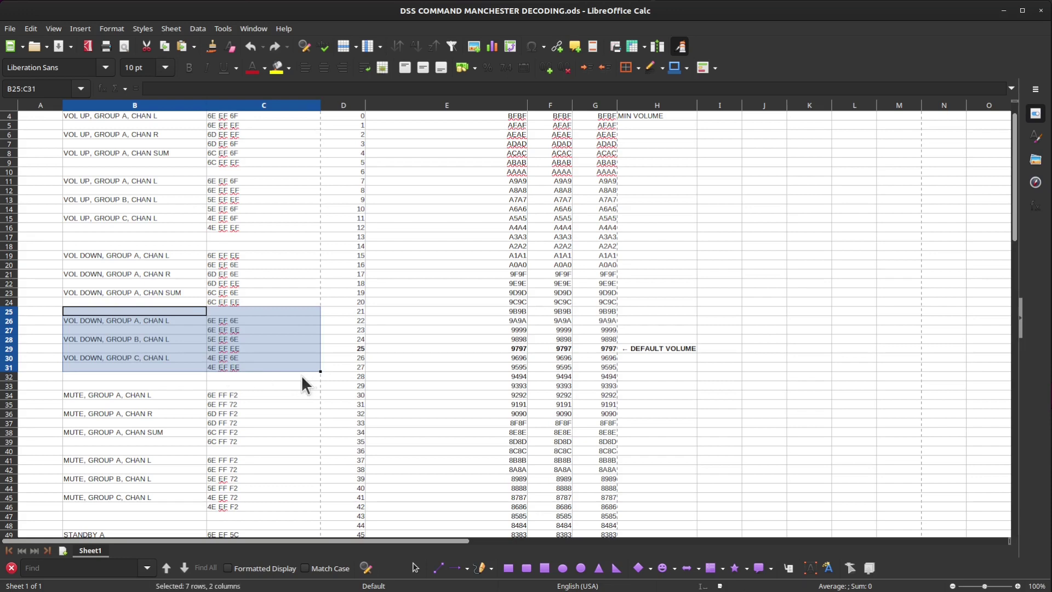
pyautogui.click(261, 358)
pyautogui.scroll(-1, 234, 420)
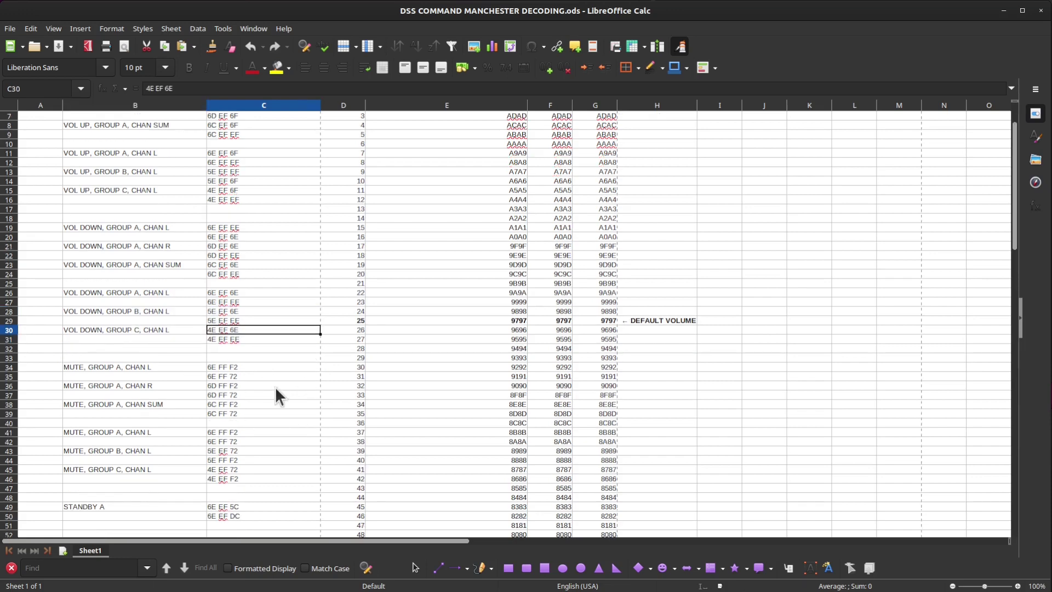
# - Compare the MUTE codes for Group A channels L, R and SUM and for Groups A, B and C on channel L
pyautogui.moveTo(82, 363); pyautogui.dragTo(226, 412)
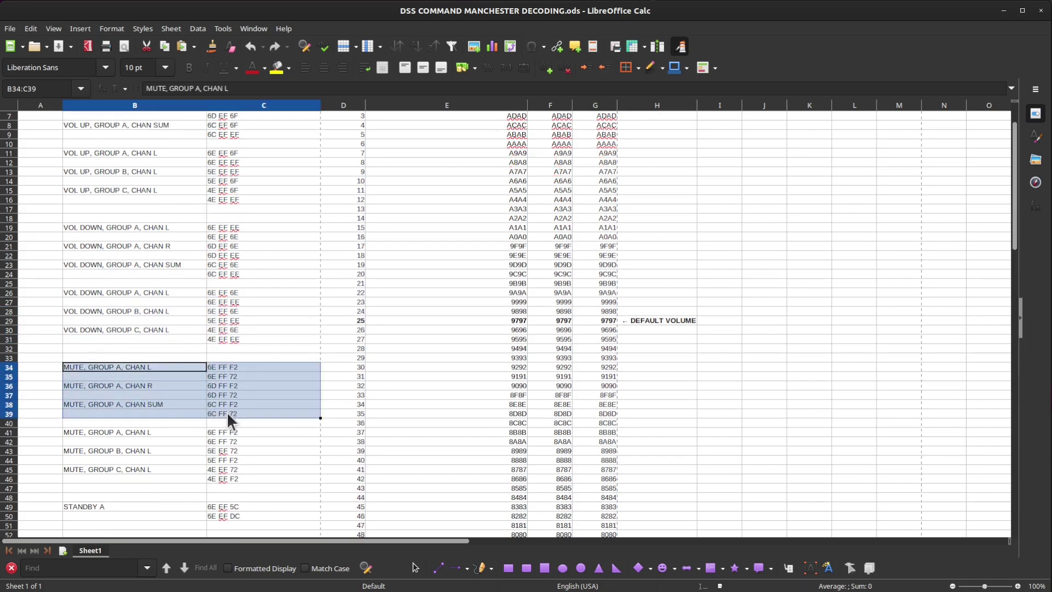
pyautogui.click(113, 374)
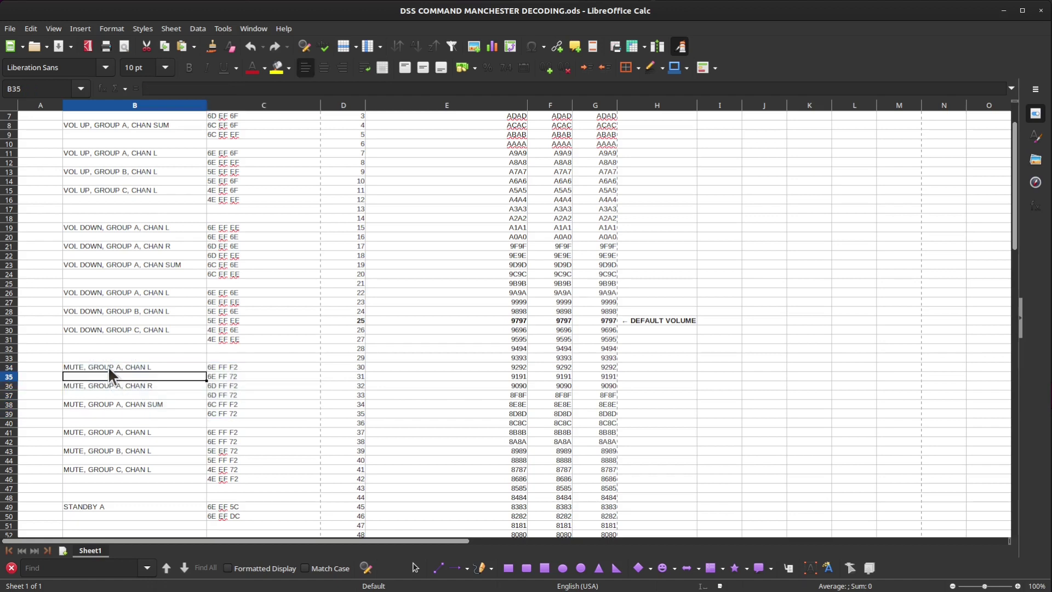
pyautogui.moveTo(217, 481)
pyautogui.mouseDown()
pyautogui.moveTo(215, 380)
pyautogui.moveTo(203, 364)
pyautogui.moveTo(153, 362)
pyautogui.moveTo(225, 437)
pyautogui.moveTo(235, 474)
pyautogui.mouseUp()
pyautogui.click(235, 475)
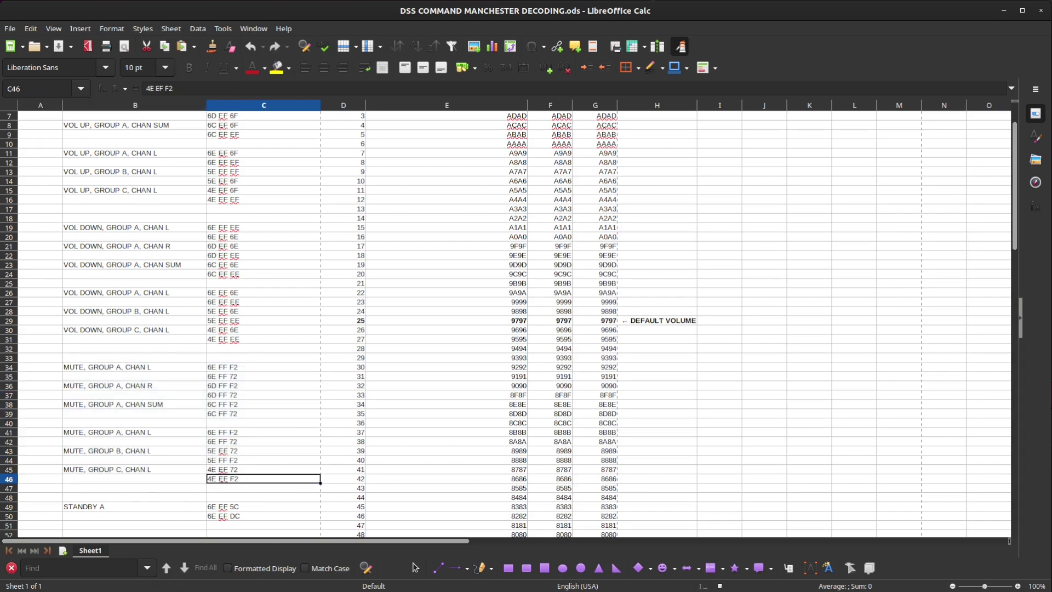
# - Compare the alternating pair of codes listed for the STANDBY A command
pyautogui.scroll(-3, 201, 486)
pyautogui.moveTo(113, 422); pyautogui.dragTo(231, 465)
pyautogui.click(178, 430)
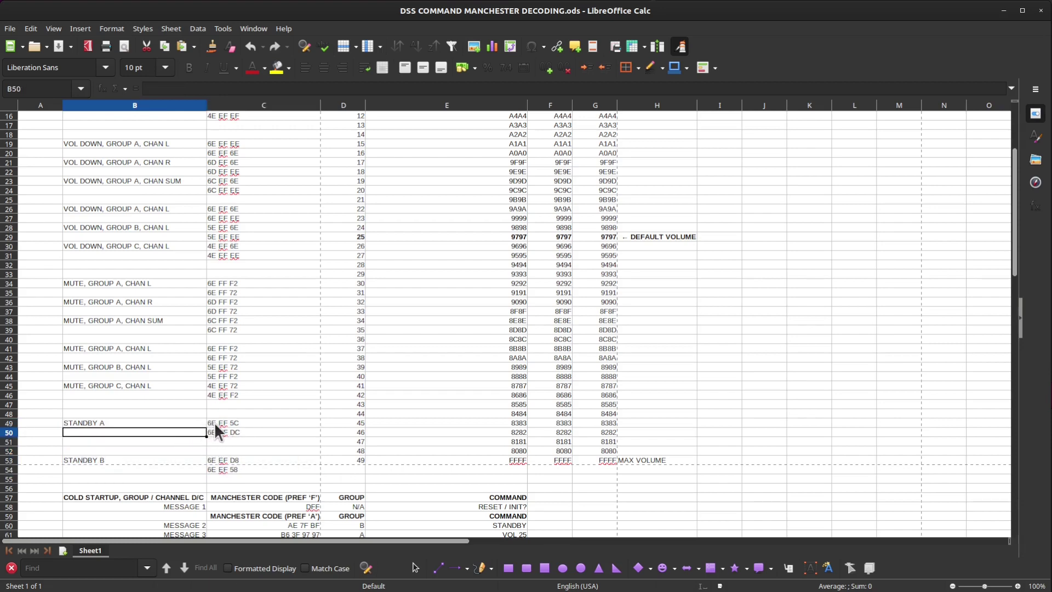
pyautogui.click(215, 431)
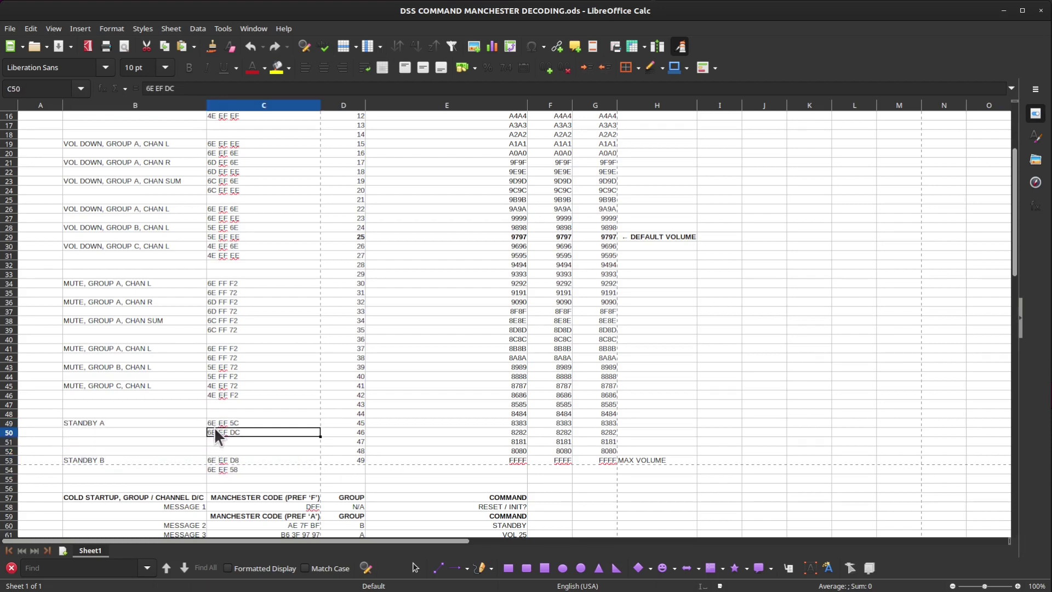
pyautogui.click(212, 424)
pyautogui.scroll(5, 211, 436)
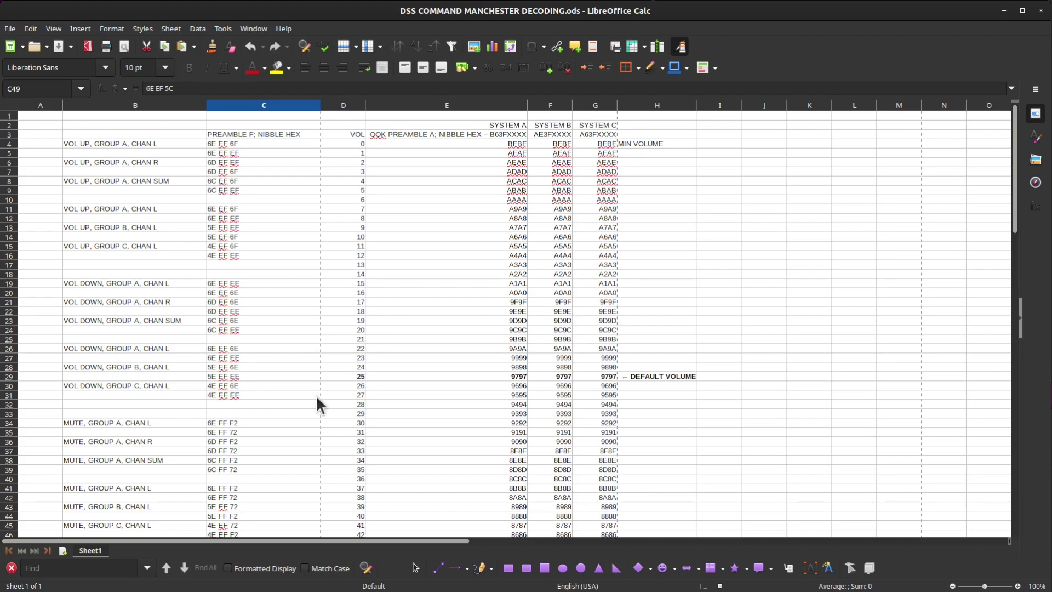
# - Compare the two codes listed for the STANDBY B command
pyautogui.scroll(-5, 230, 457)
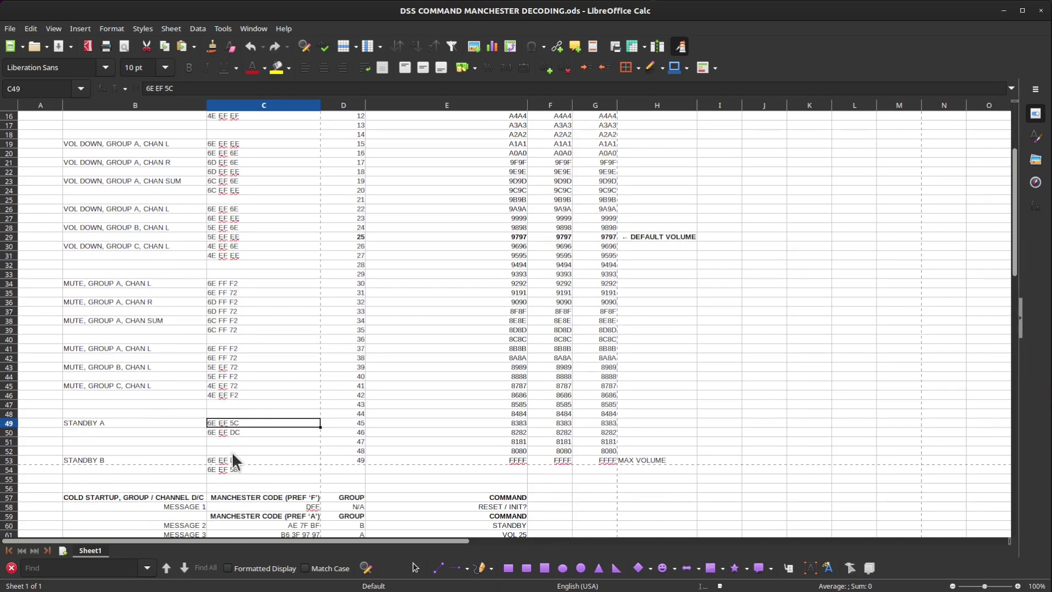
pyautogui.moveTo(166, 454)
pyautogui.mouseDown()
pyautogui.moveTo(222, 466)
pyautogui.moveTo(174, 464)
pyautogui.mouseUp()
pyautogui.click(241, 472)
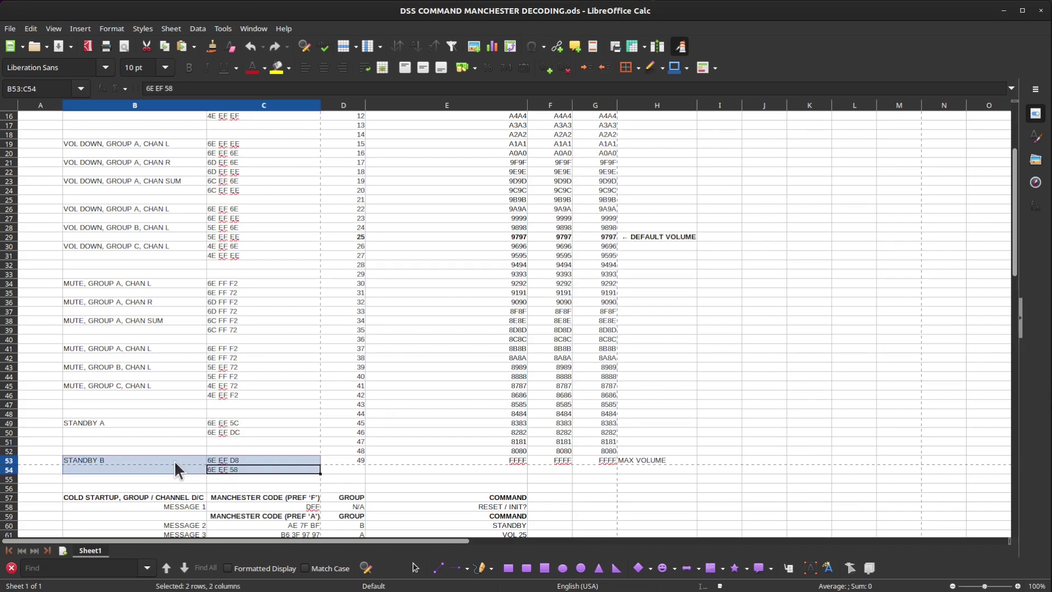
pyautogui.click(206, 461)
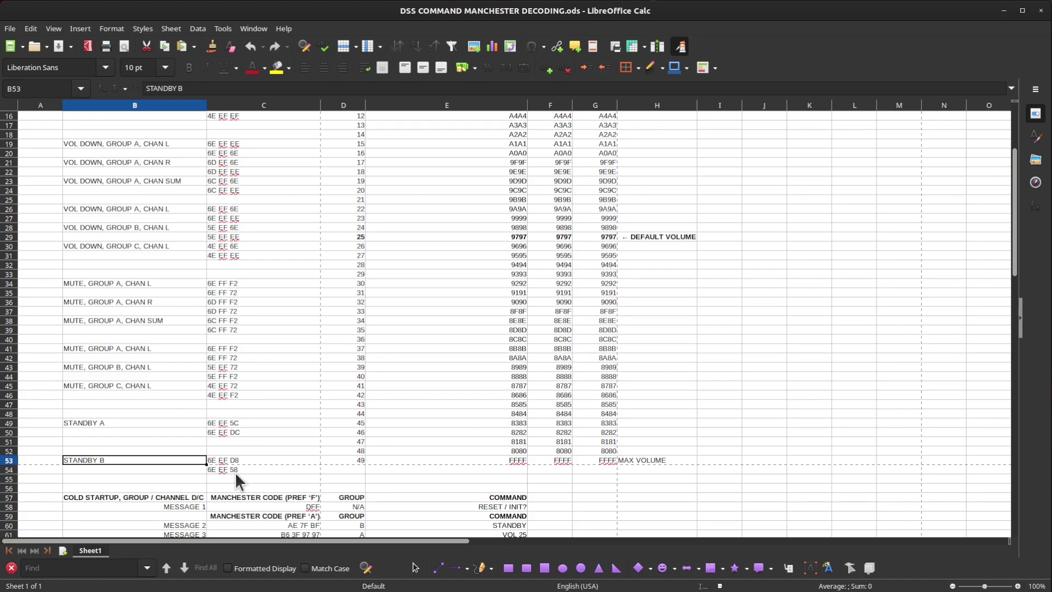
pyautogui.click(235, 472)
# - Select and review the preamble F command list in B4:C50, from the first VOL UP entry to STANDBY A
pyautogui.scroll(5, 255, 463)
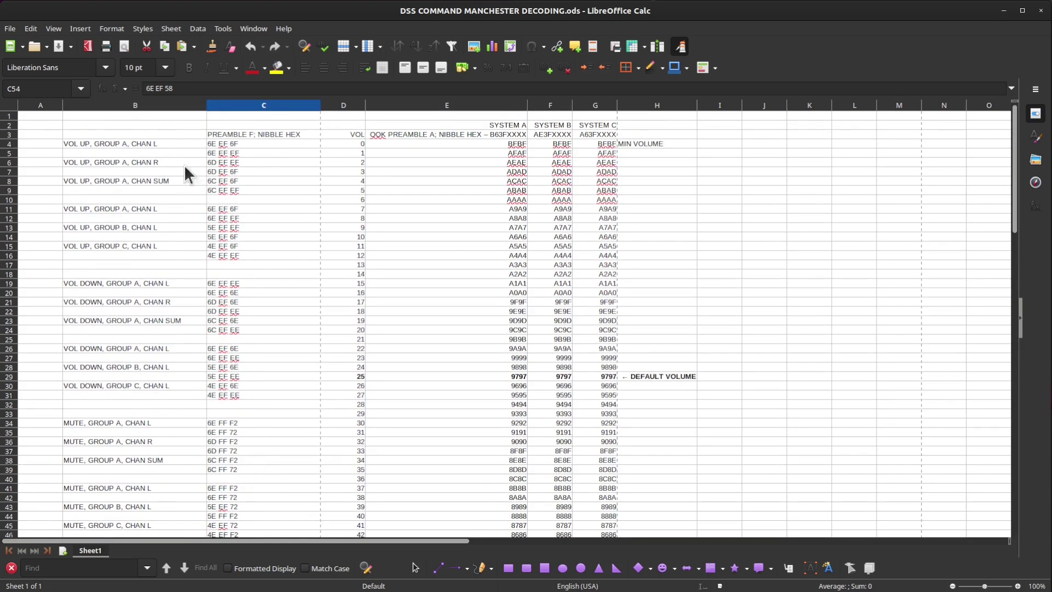
pyautogui.moveTo(124, 142); pyautogui.dragTo(280, 512)
pyautogui.scroll(-2, 277, 480)
pyautogui.scroll(2, 277, 504)
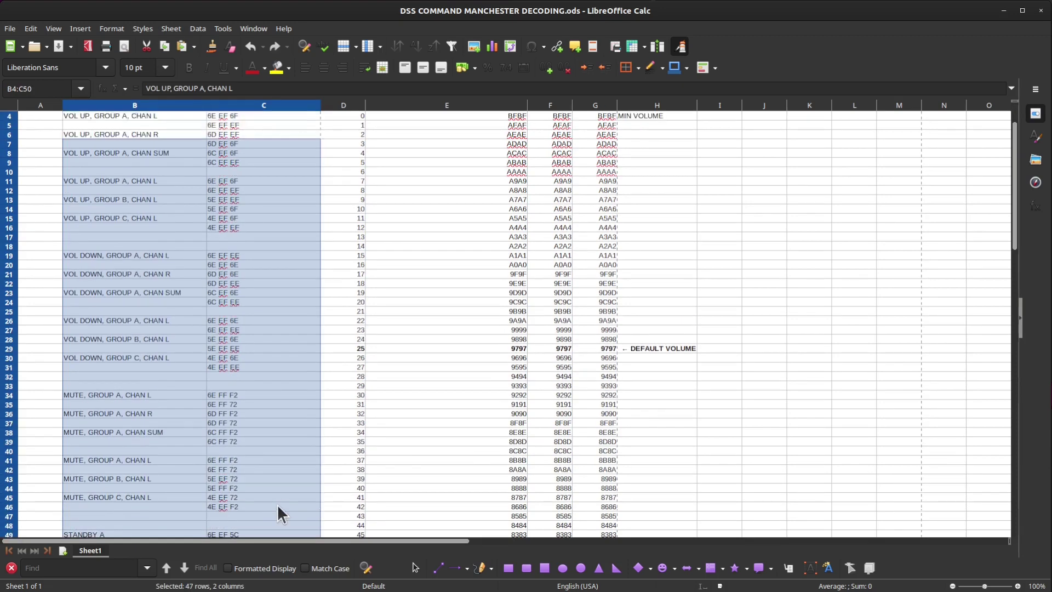
pyautogui.scroll(-1, 277, 504)
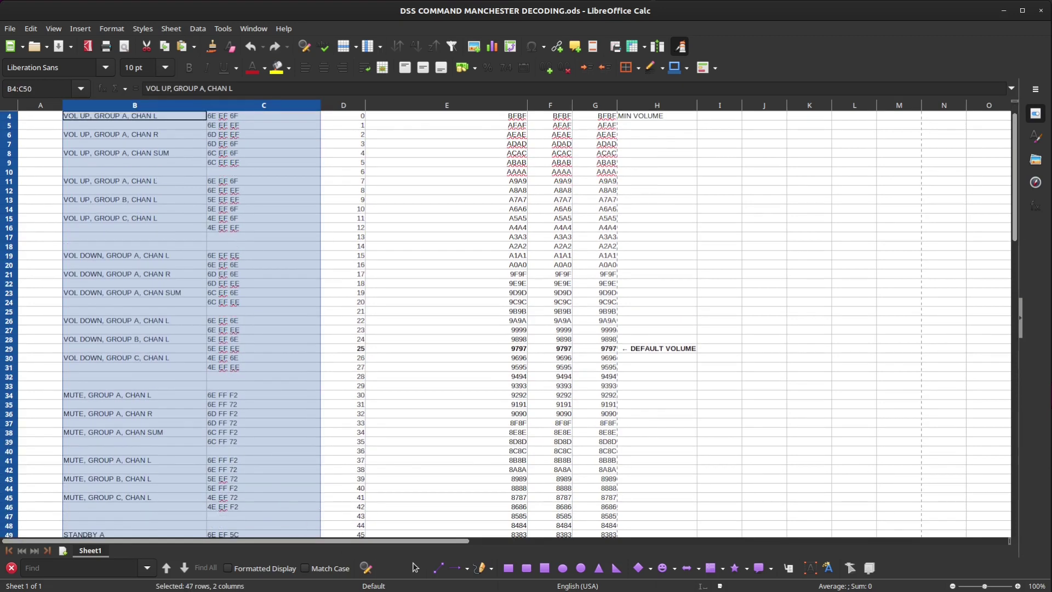
# - Switch to DSView to inspect the OOK fields of the volume up message, and return to the Calc code table
pyautogui.hotkey('alt', 'Tab')
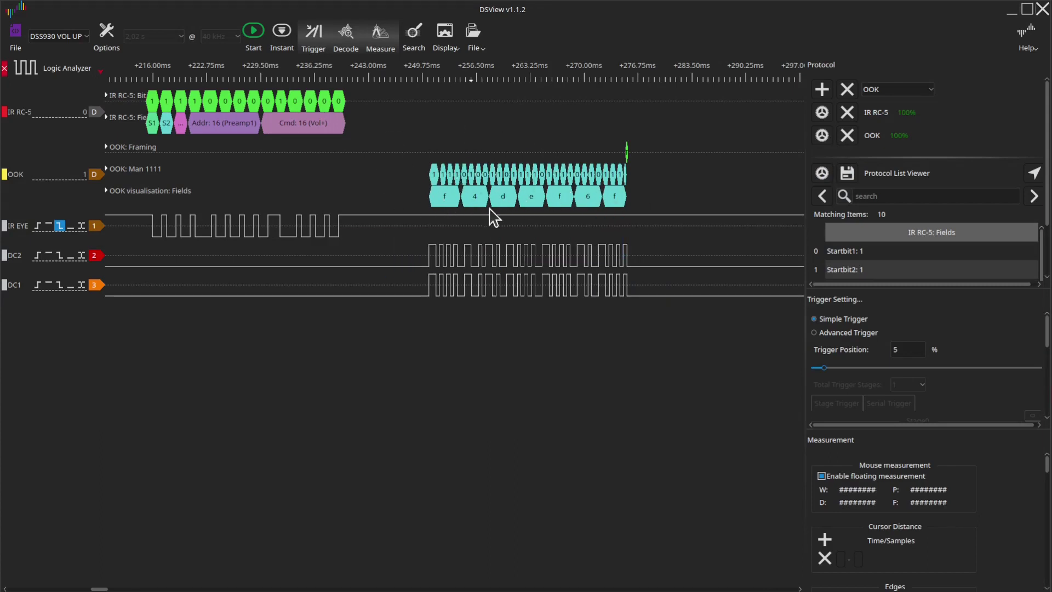
pyautogui.moveTo(573, 217)
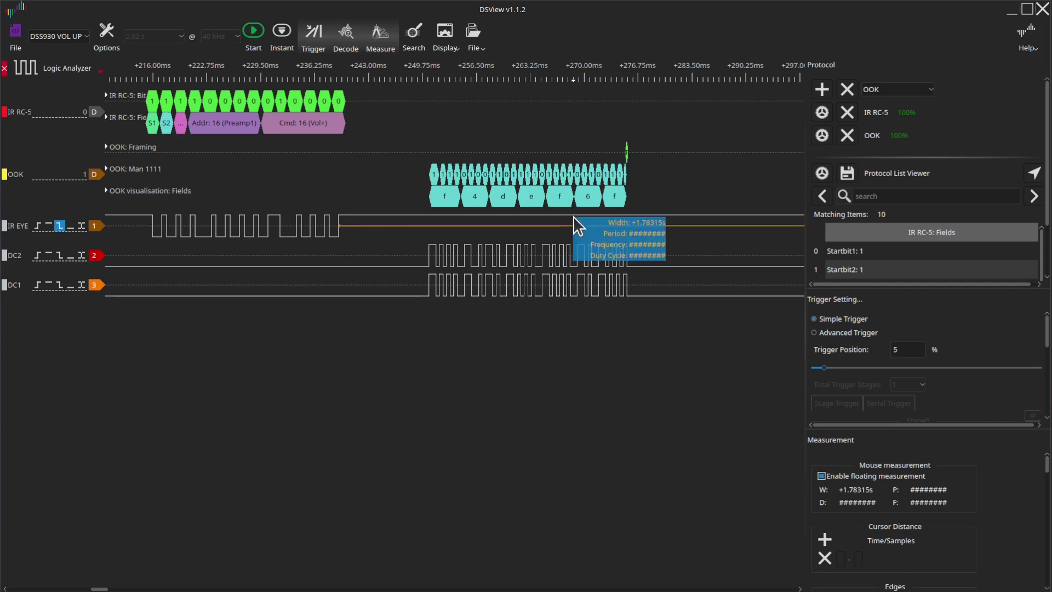
pyautogui.click(1011, 10)
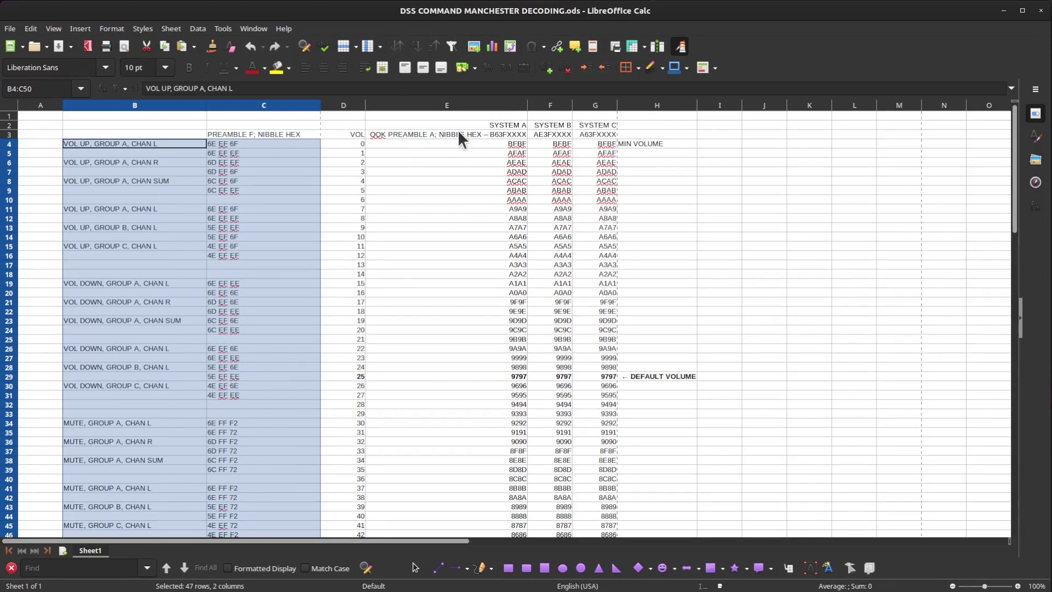
# - Examine the OOK preamble A volume level codes for Systems A, B and C, from minimum volume down to level 44
pyautogui.click(431, 136)
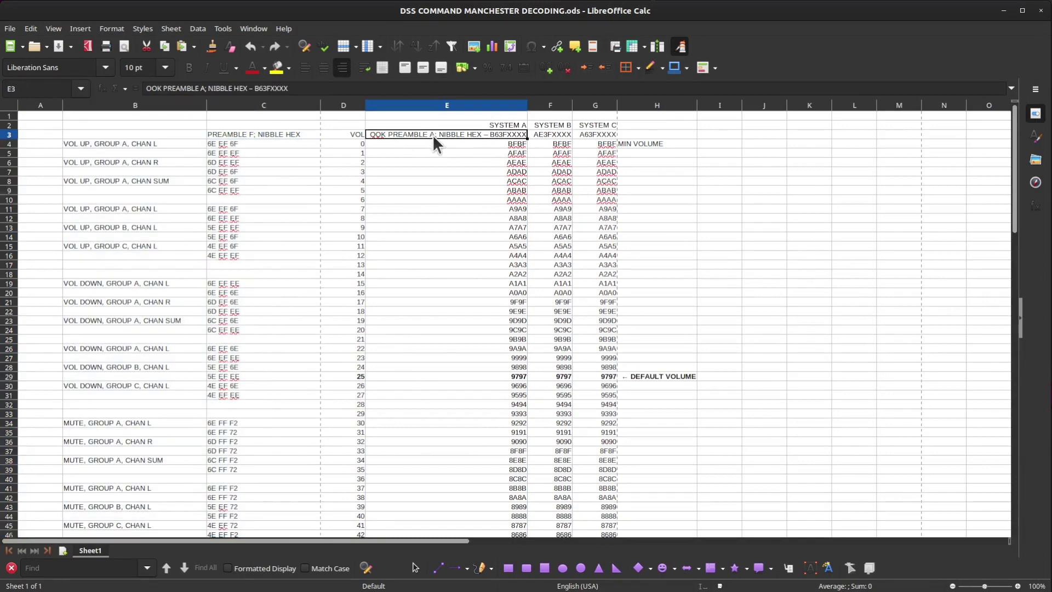
pyautogui.moveTo(497, 130); pyautogui.dragTo(589, 407)
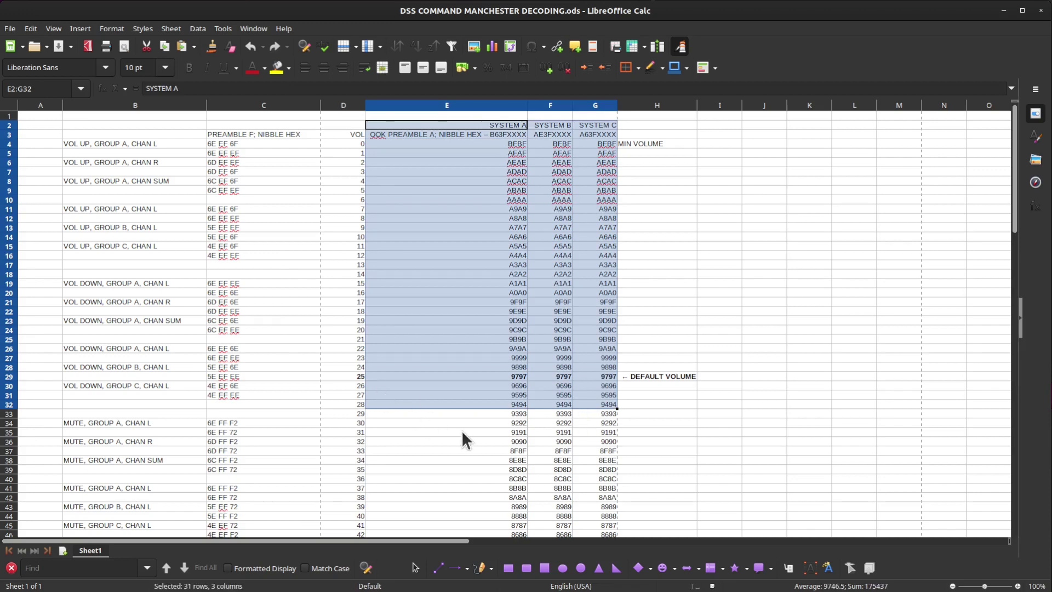
pyautogui.scroll(-2, 518, 386)
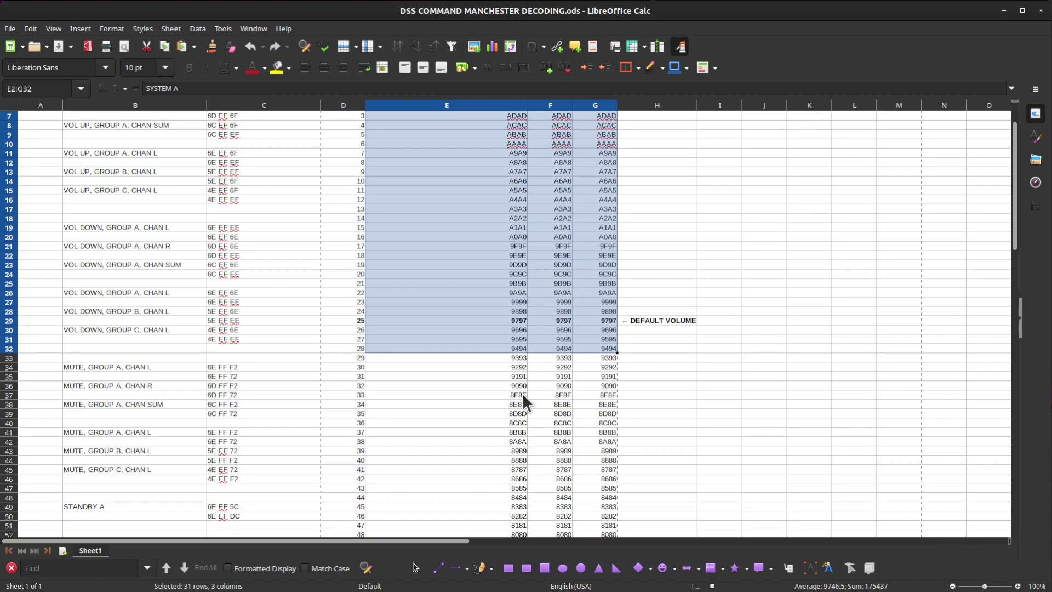
pyautogui.click(598, 494)
pyautogui.moveTo(601, 495); pyautogui.dragTo(509, 256)
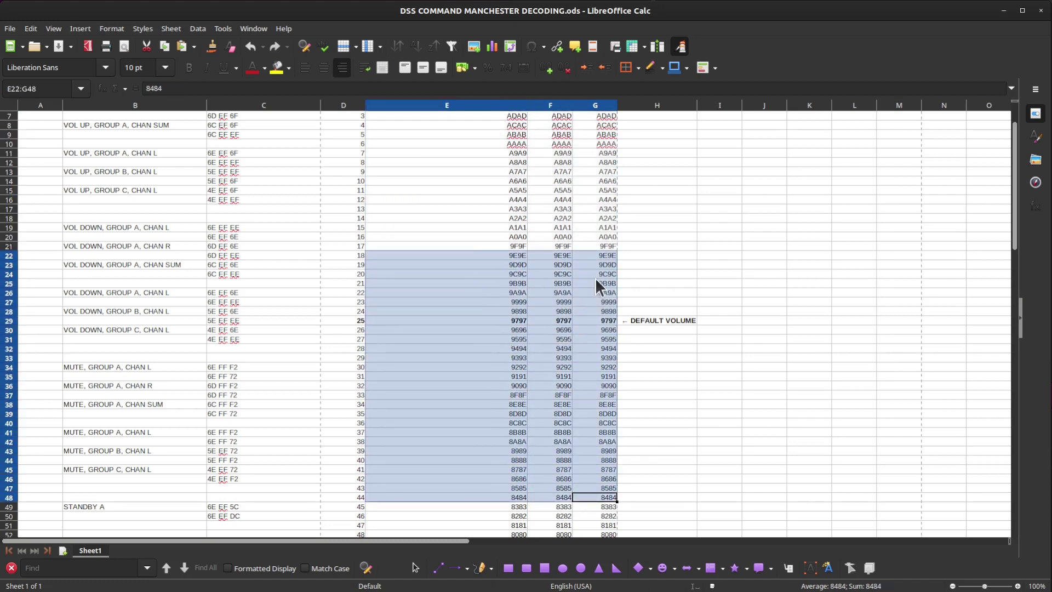
pyautogui.click(599, 275)
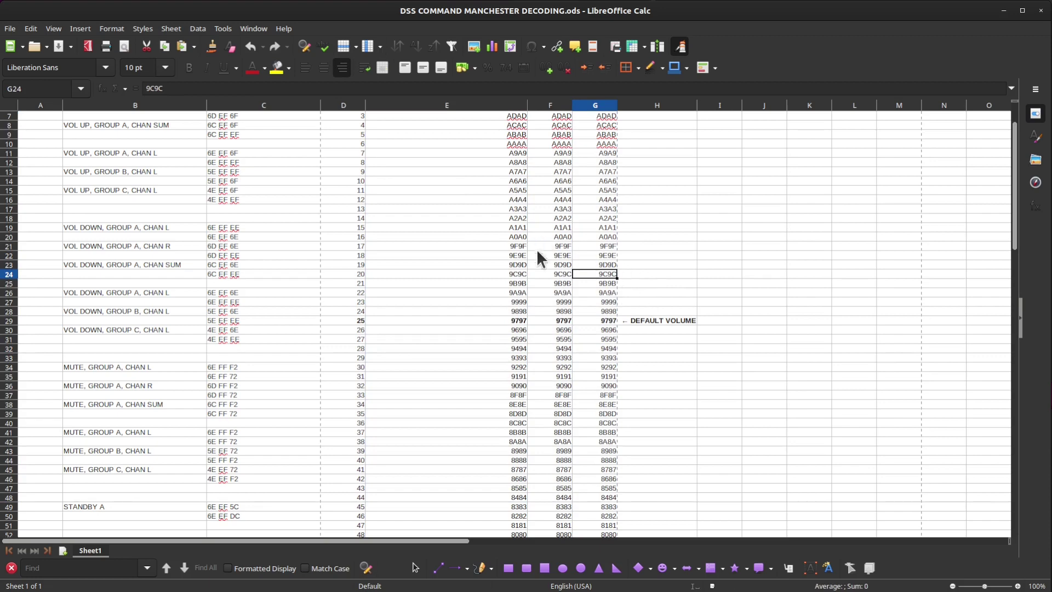
pyautogui.scroll(2, 538, 236)
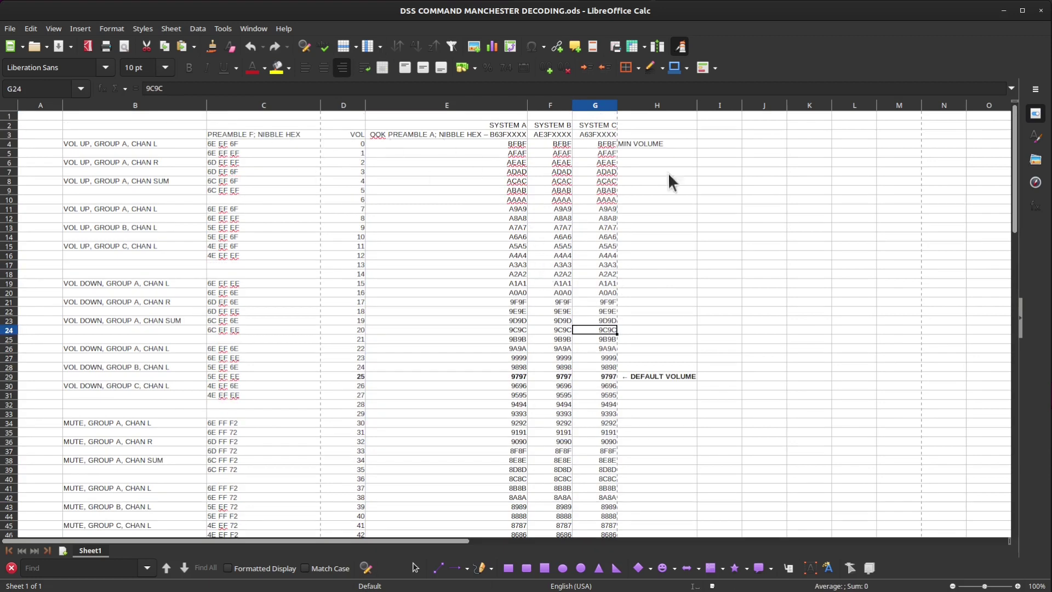